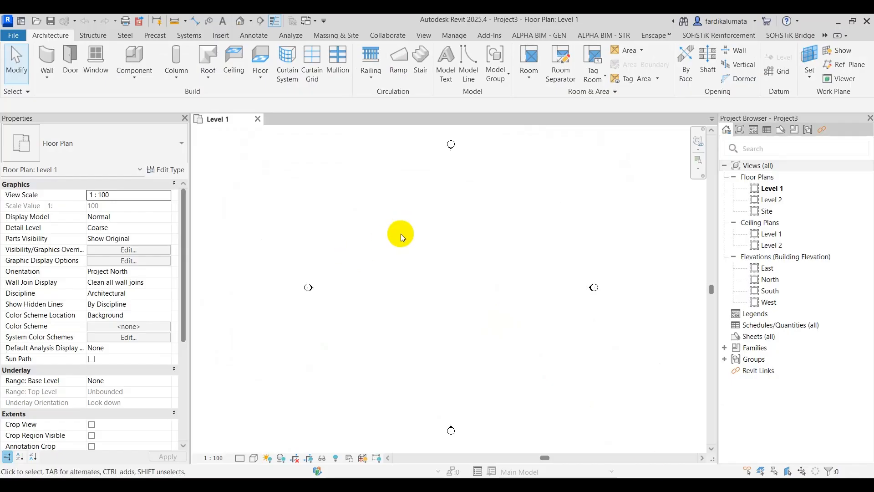
Create a structural plan view for Level 1
click(430, 36)
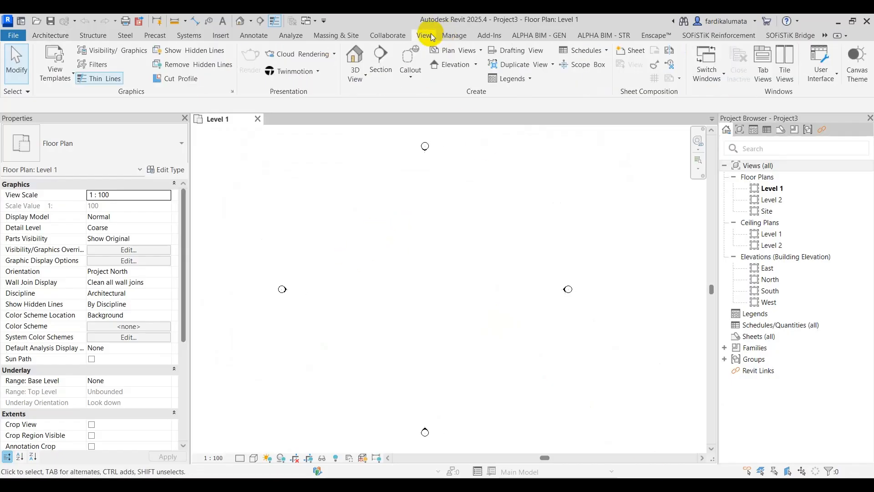
click(455, 50)
click(481, 115)
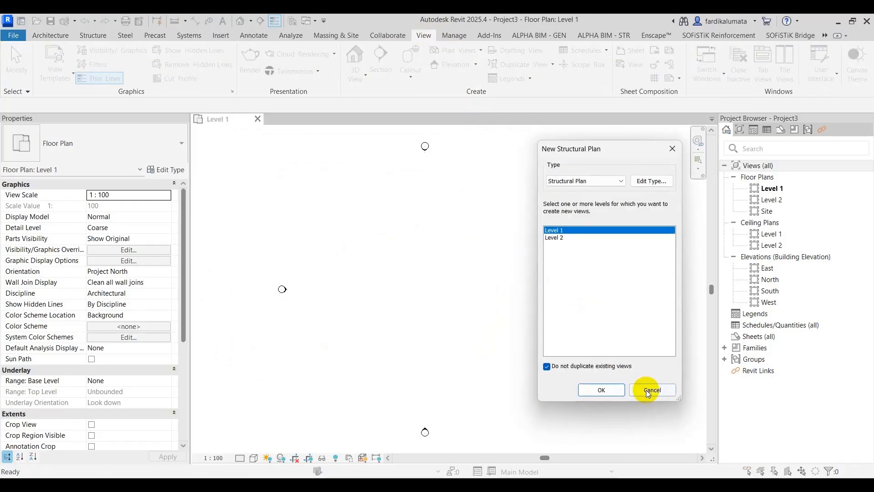
click(604, 389)
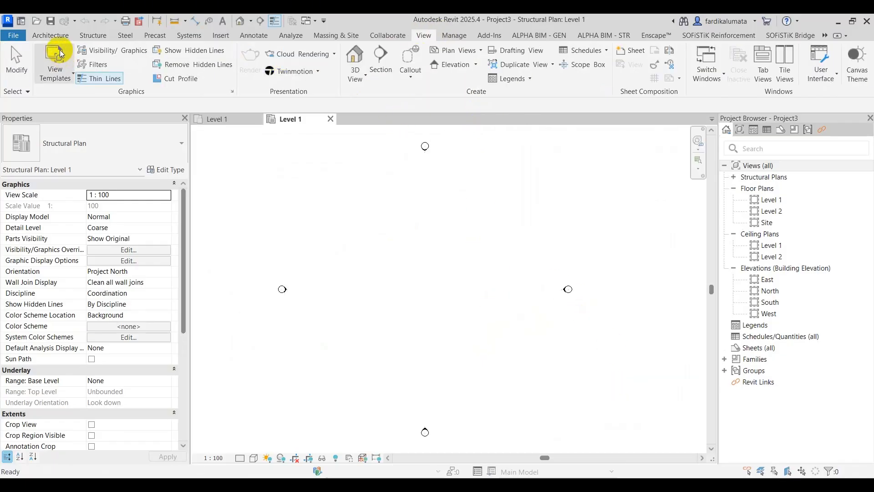
Start linking a CAD file and select GEDUNG 6 LANTAI - L Redesign - Lanjutan.dxf from the Testing Etabs folder in D:\PROJECT 2026
click(222, 36)
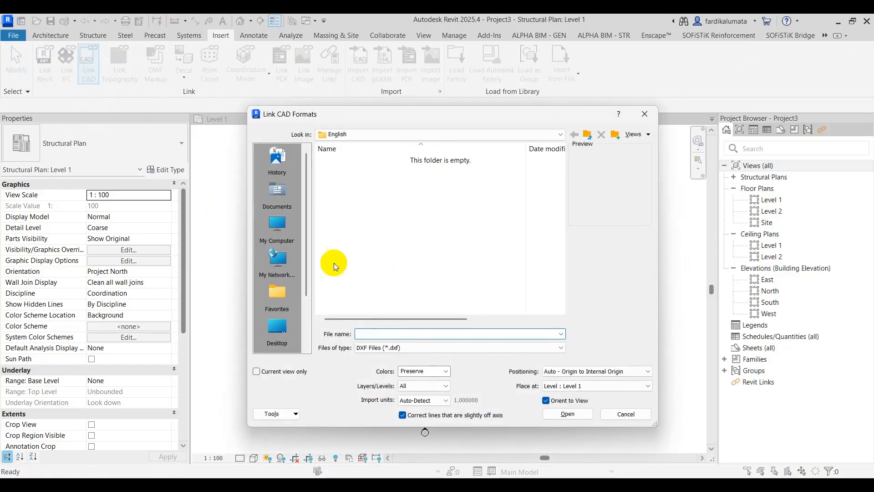
click(277, 223)
click(341, 185)
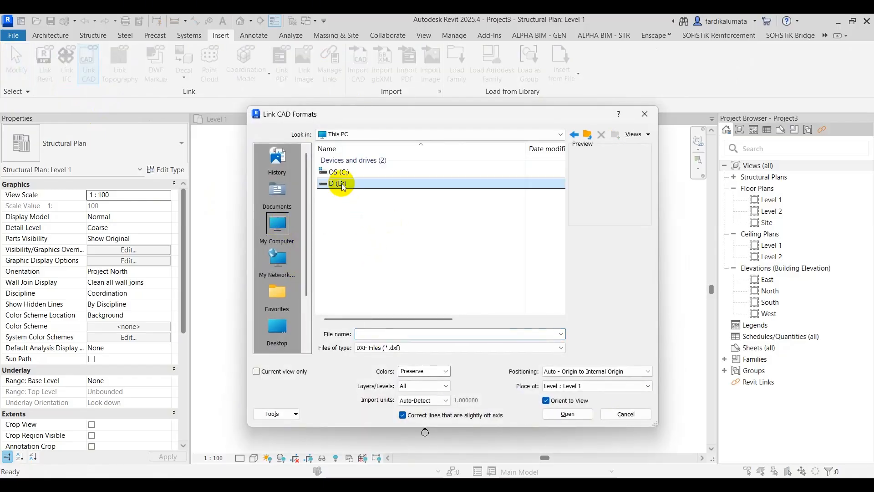
double_click(343, 184)
scroll(367, 241, down, 10)
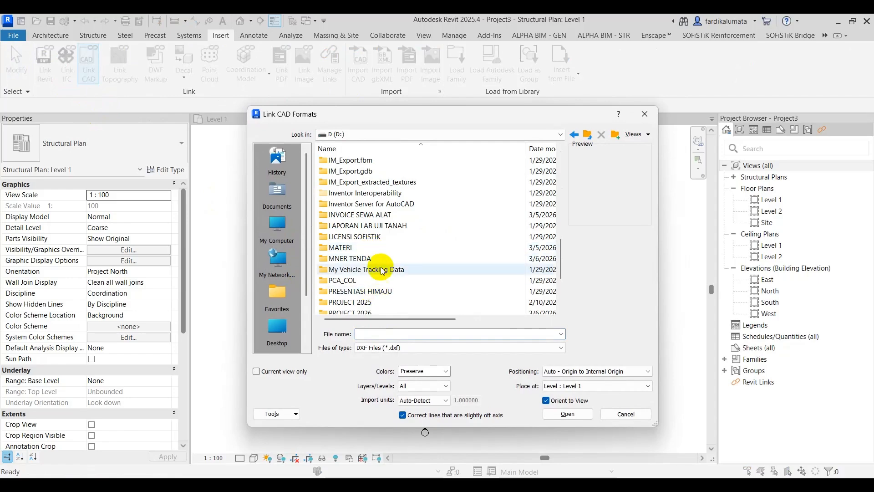
scroll(373, 273, down, 1)
double_click(365, 280)
click(344, 264)
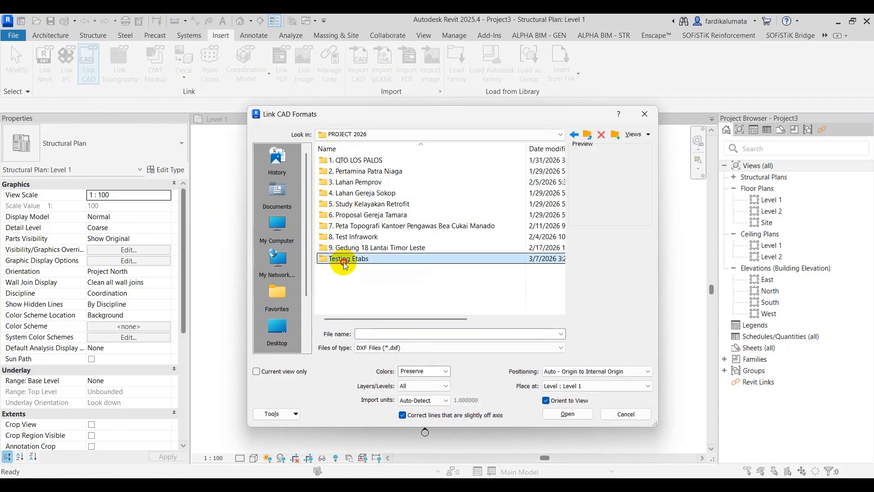
double_click(344, 261)
mouse_move(437, 319)
mouse_down()
mouse_move(540, 319)
mouse_move(428, 318)
mouse_up()
click(395, 193)
click(395, 193)
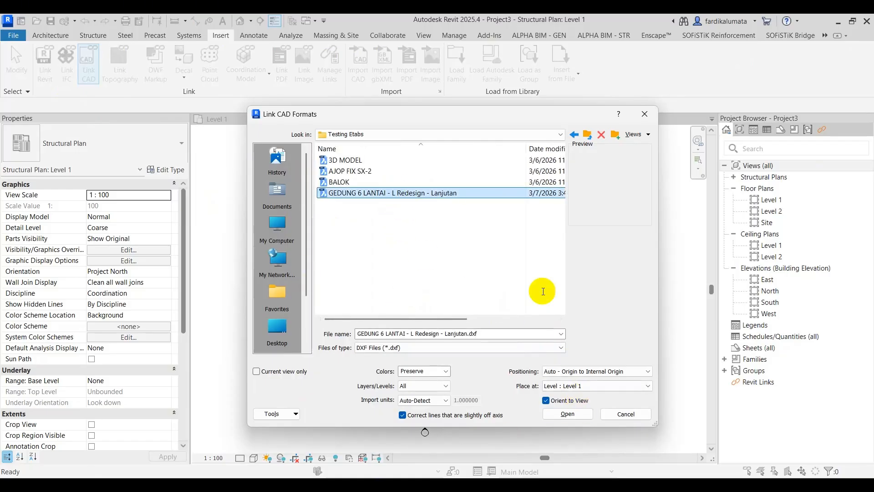
Set the link's positioning to Auto - Center to Center, link the DXF to Level 1 and inspect the placed plan
click(615, 375)
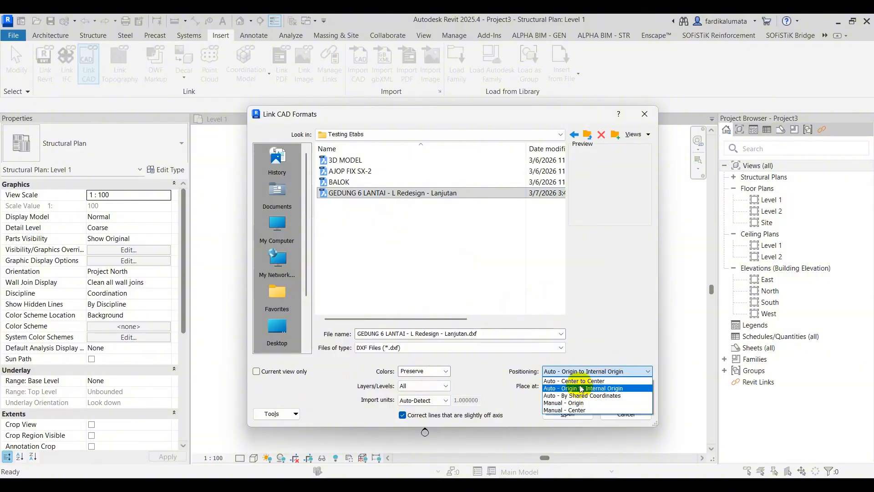
click(602, 382)
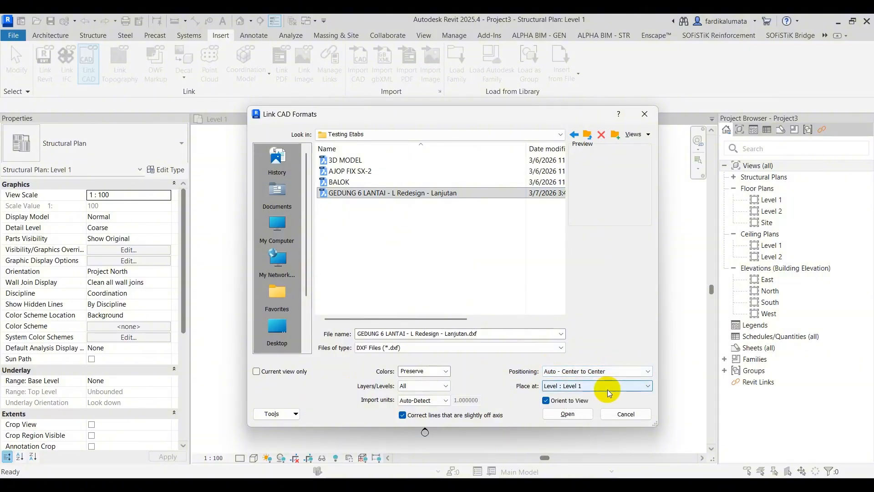
click(572, 414)
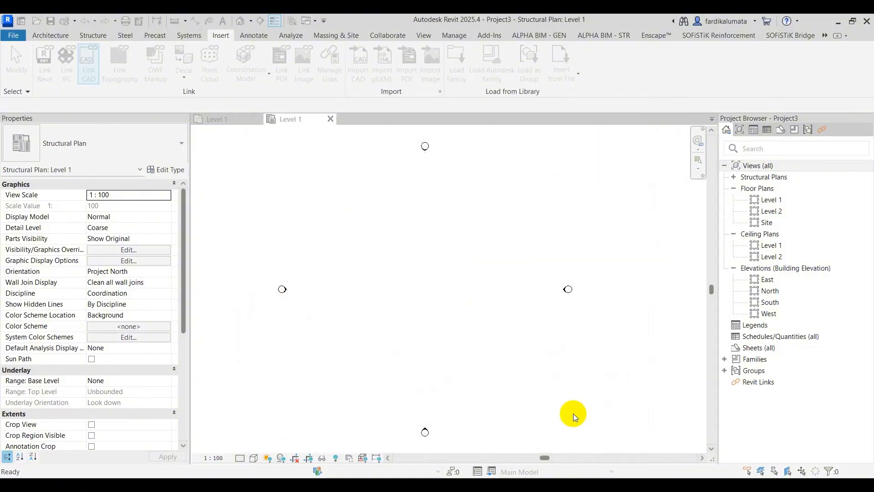
scroll(403, 255, down, 11)
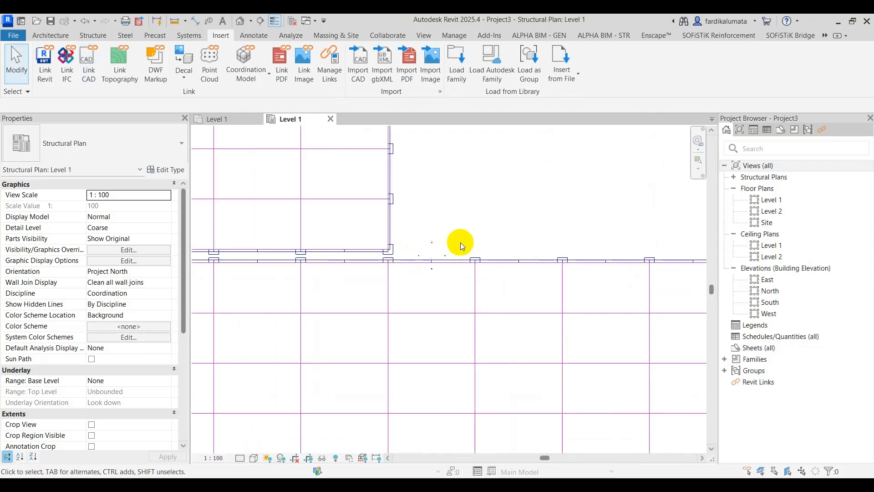
scroll(473, 205, up, 4)
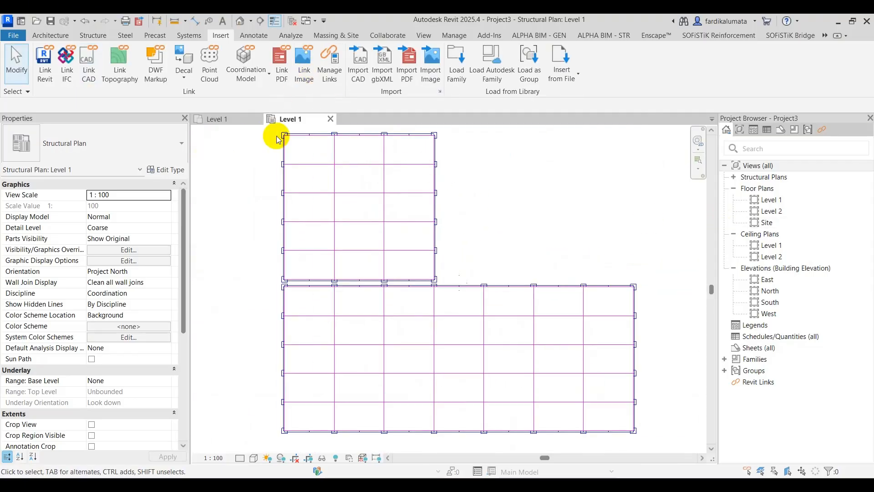
click(361, 206)
click(578, 192)
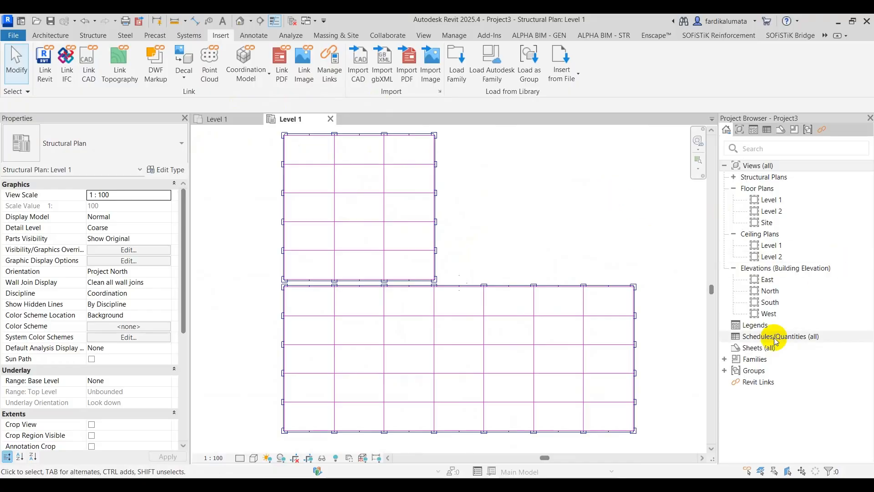
Open the default 3D view of the linked building and change its visual style to show coloured surfaces
click(241, 21)
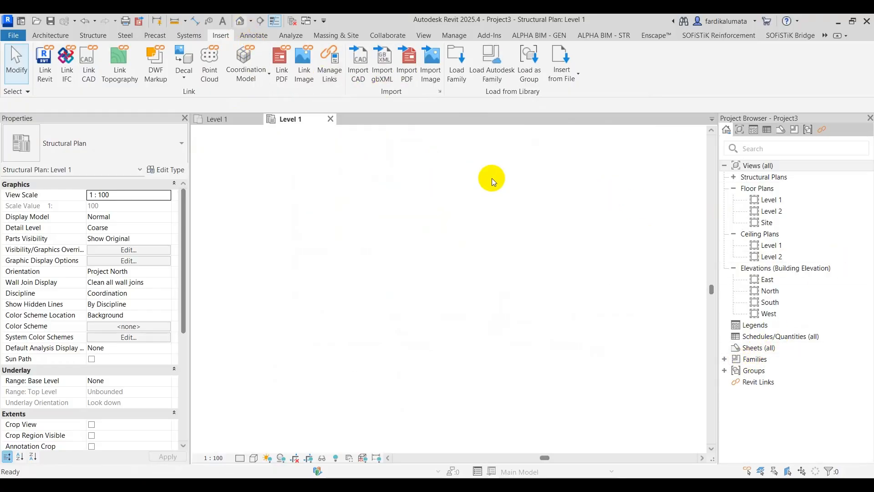
mouse_move(610, 351)
shift+middle_down()
mouse_move(500, 351)
mouse_move(437, 324)
mouse_move(477, 219)
shift+middle_up()
click(253, 458)
click(282, 422)
scroll(456, 233, up, 4)
scroll(455, 233, down, 2)
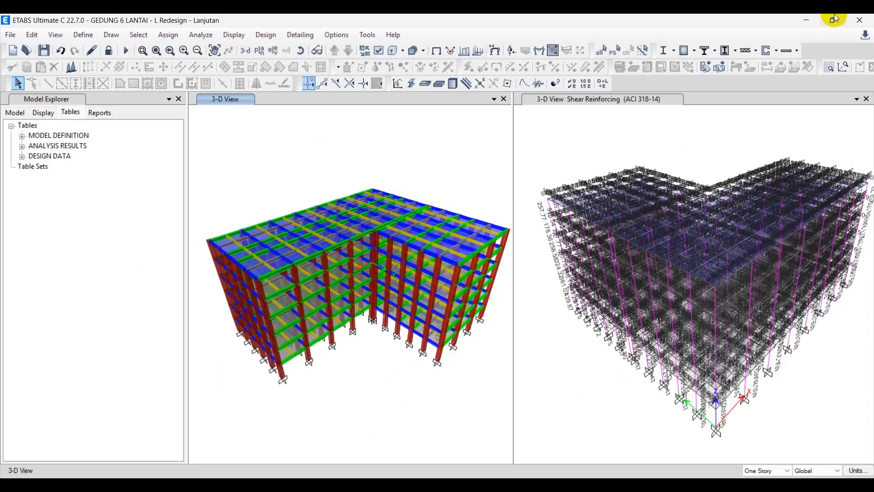
Place ETABS and Revit side by side, closing Revit's Project Browser and Properties palettes to enlarge the 3D view
mouse_move(837, 20)
click(788, 51)
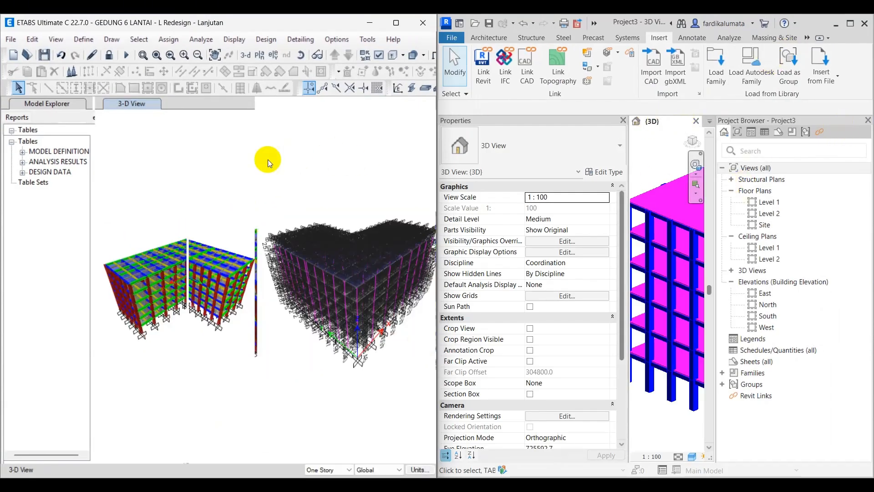
click(867, 120)
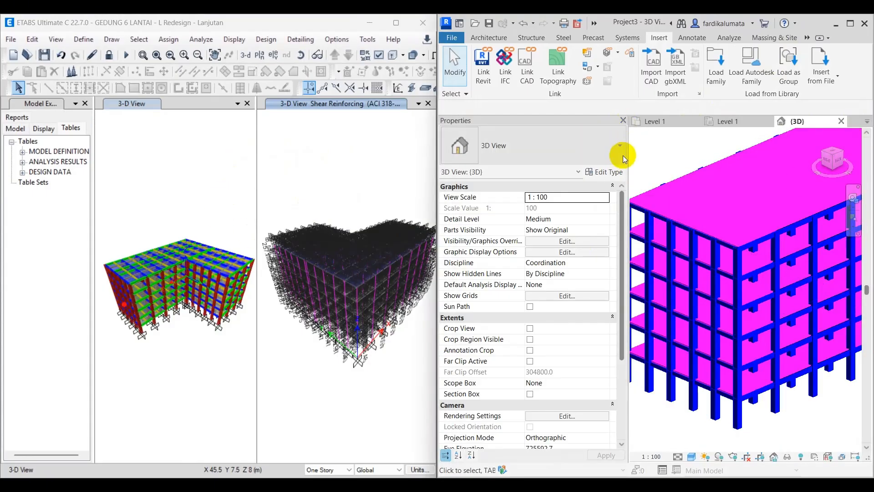
click(623, 121)
scroll(667, 316, down, 2)
shift+middle_drag(683, 318, 697, 328)
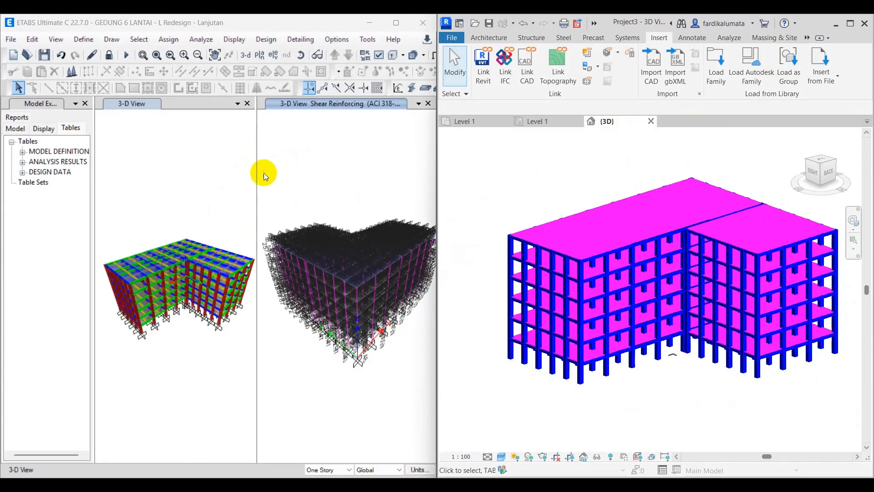
Close the Shear Reinforcing view in ETABS and bring the ETABS and Revit 3D models to matching view angles
click(428, 104)
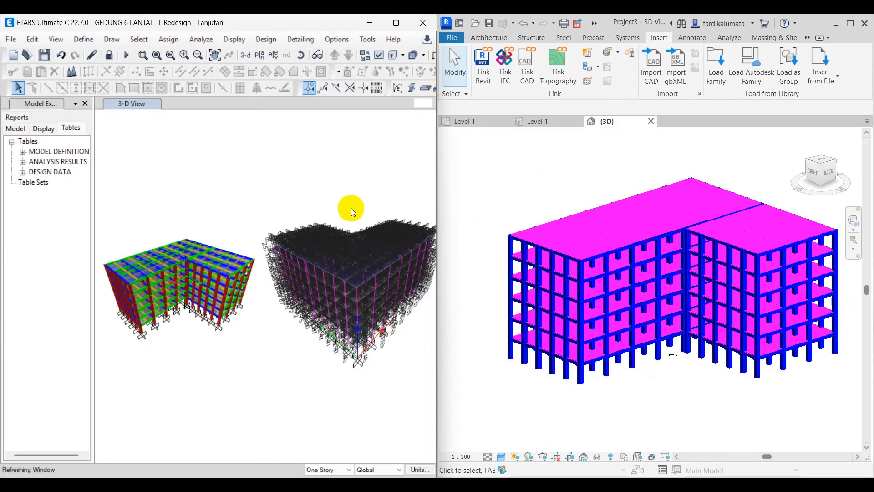
middle_drag(335, 331, 310, 379)
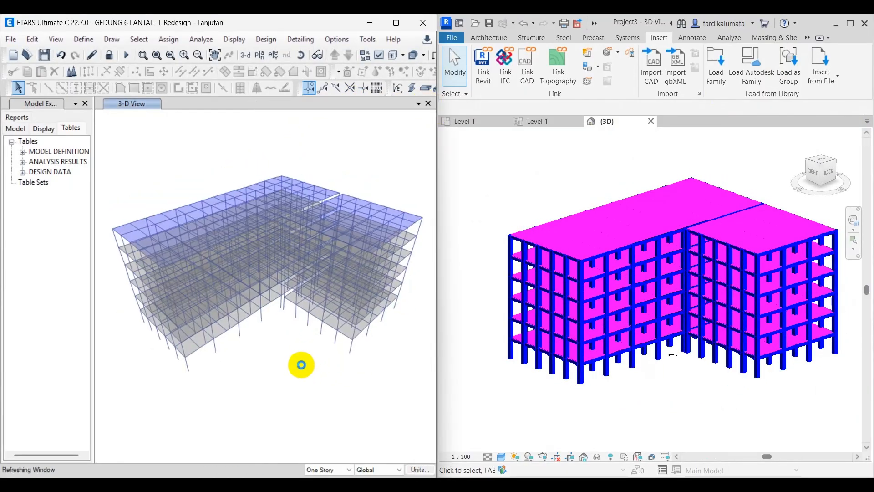
shift+middle_drag(305, 344, 307, 351)
shift+middle_drag(565, 175, 581, 201)
shift+middle_drag(303, 178, 351, 203)
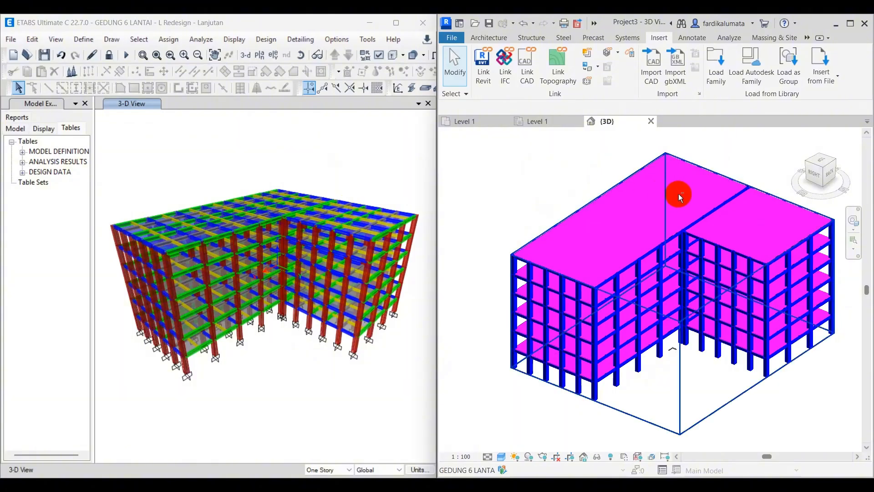
Examine the linked building in Revit from several angles and compare its columns, beams and slabs with the ETABS model
shift+middle_drag(678, 193, 658, 182)
scroll(667, 340, up, 3)
scroll(667, 343, down, 5)
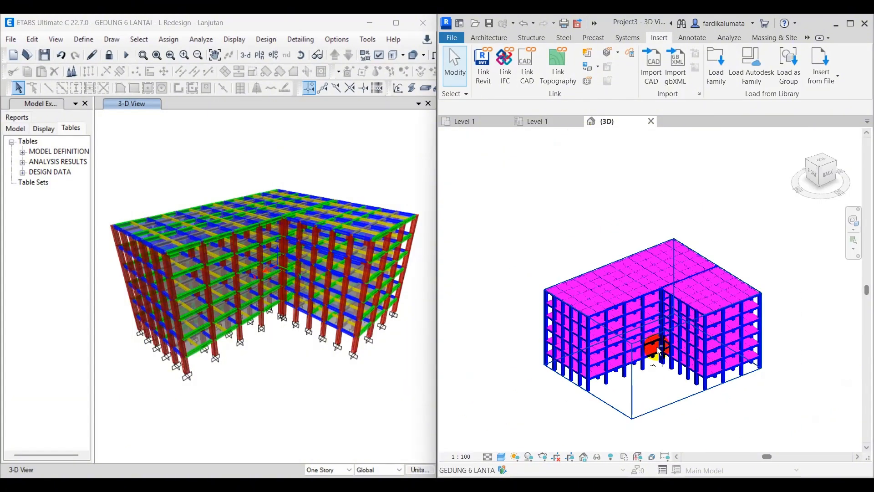
mouse_move(654, 351)
shift+middle_down()
mouse_move(663, 267)
mouse_move(658, 357)
shift+middle_up()
shift+middle_drag(654, 322, 624, 263)
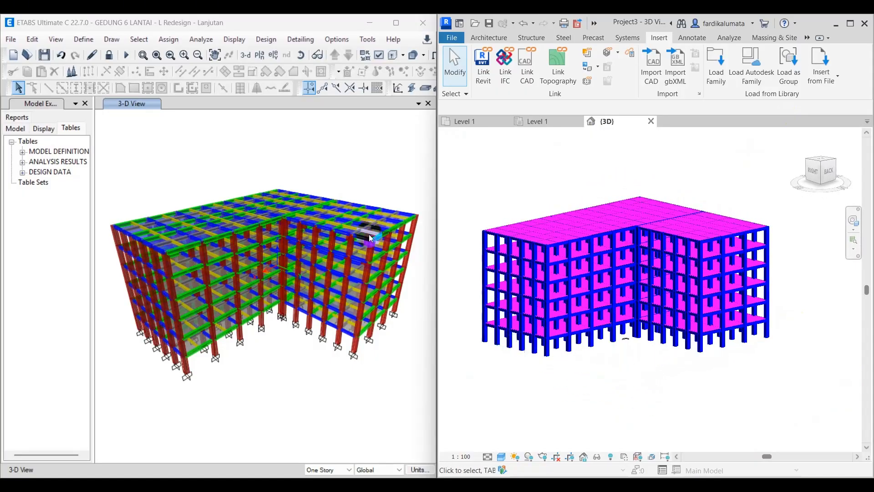
shift+middle_drag(570, 197, 585, 233)
scroll(631, 238, up, 1)
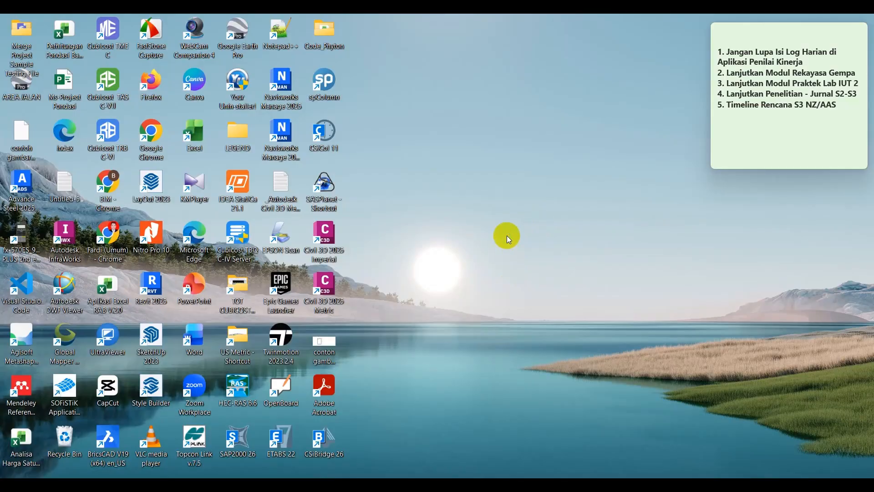
right_click(509, 240)
click(523, 277)
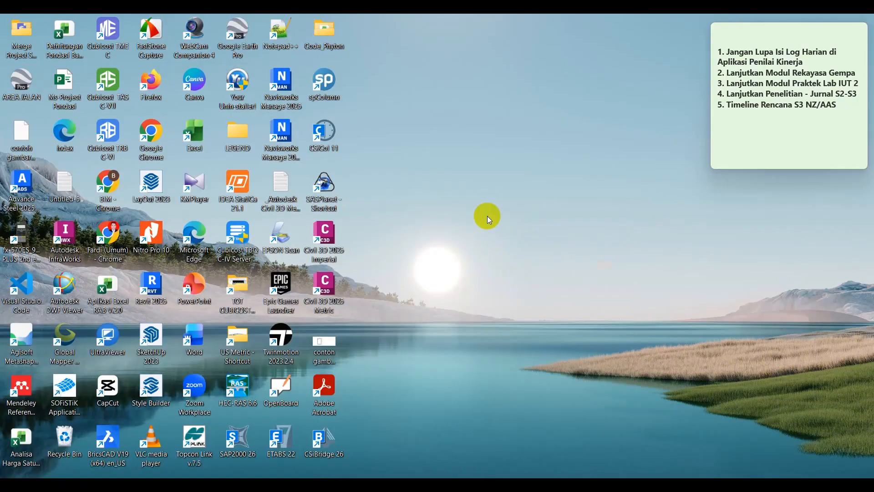
right_click(521, 261)
click(522, 263)
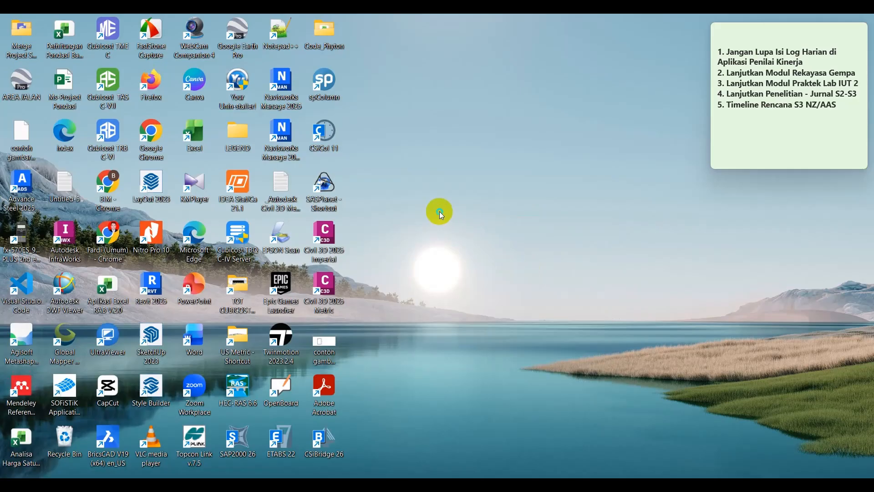
right_click(472, 246)
click(478, 255)
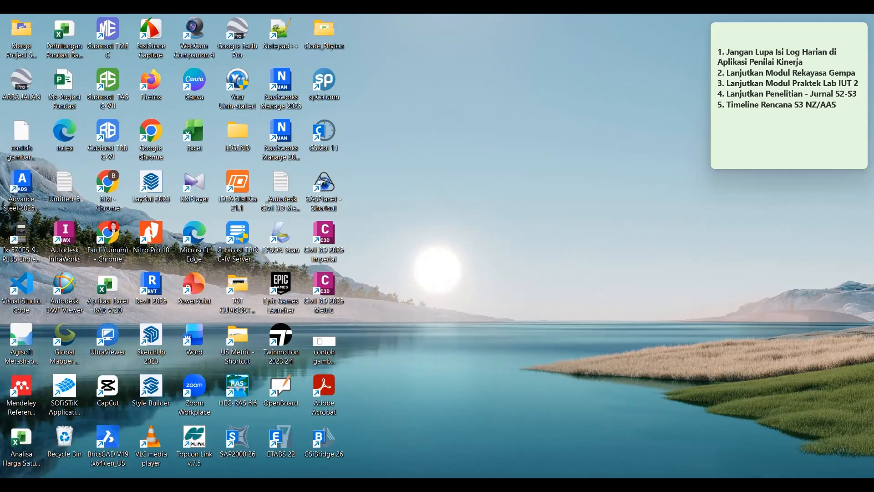
Switch to the Konversi Tulangan workbook in Excel, review the beam reinforcement table on the Balok sheet, and minimize it
mouse_move(238, 486)
click(278, 474)
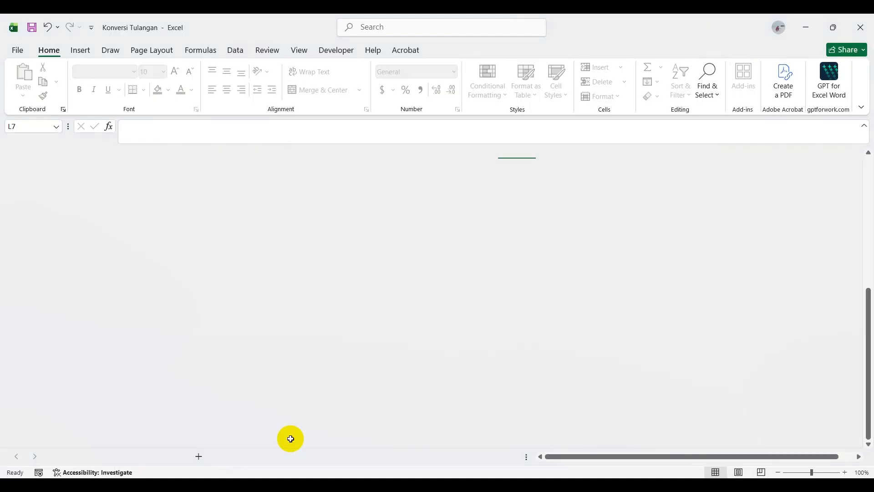
scroll(528, 355, up, 7)
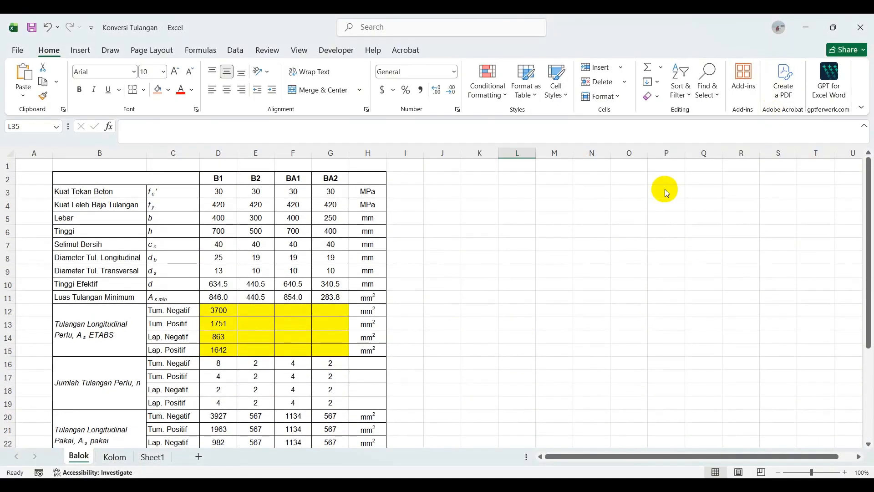
click(807, 24)
click(548, 145)
right_click(548, 144)
click(578, 188)
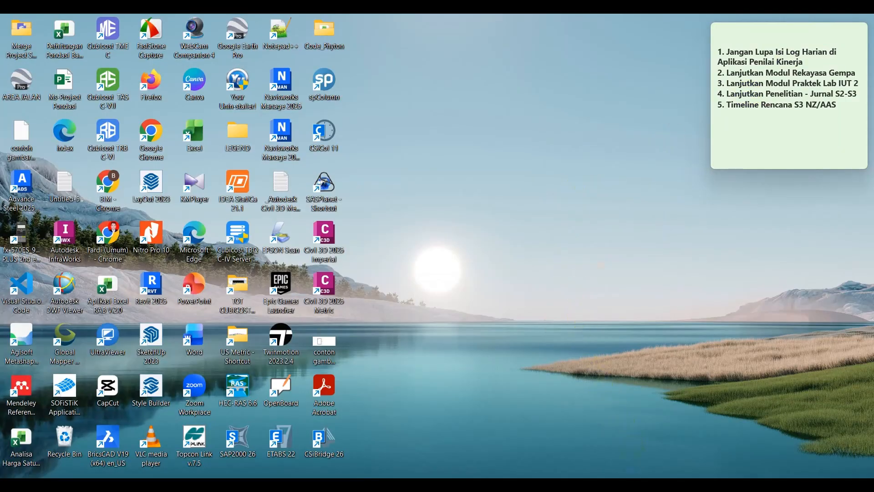
Switch to ETABS and move the divider between the 3-D View and the Story6 plan view to narrow the 3-D View
click(628, 486)
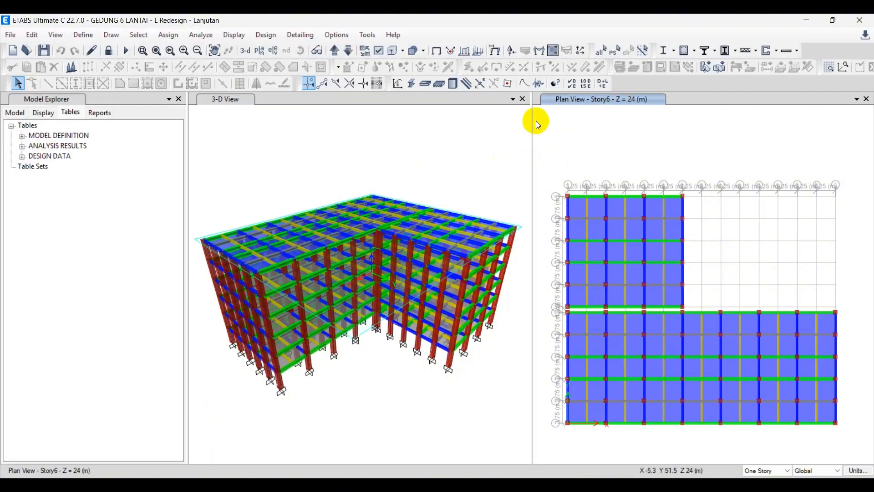
drag(531, 116, 512, 121)
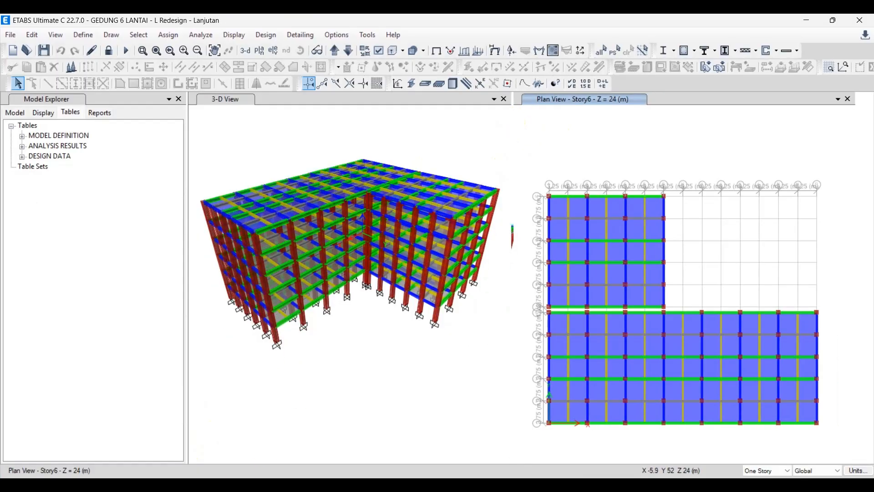
Switch to the Analisis Bangunan Tahan Gempa workbook in Excel and view the story drift table on the Analisis Gempa Gedung Redes (2) sheet
click(193, 431)
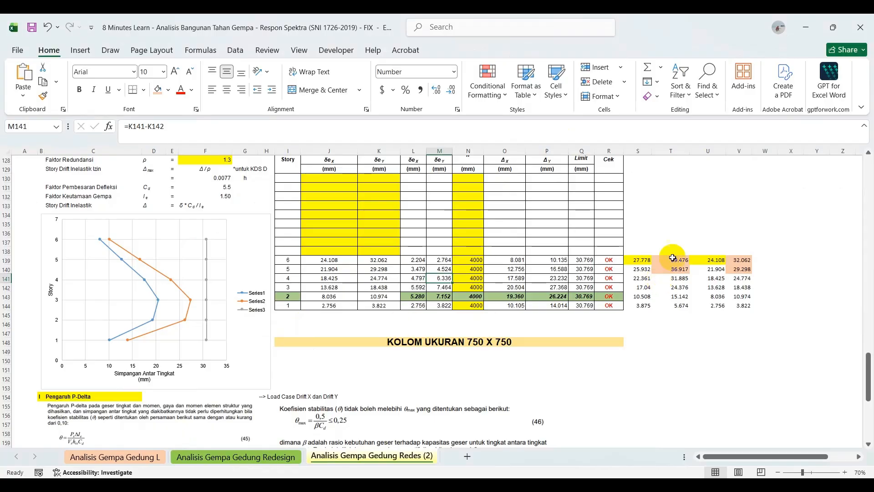
click(670, 223)
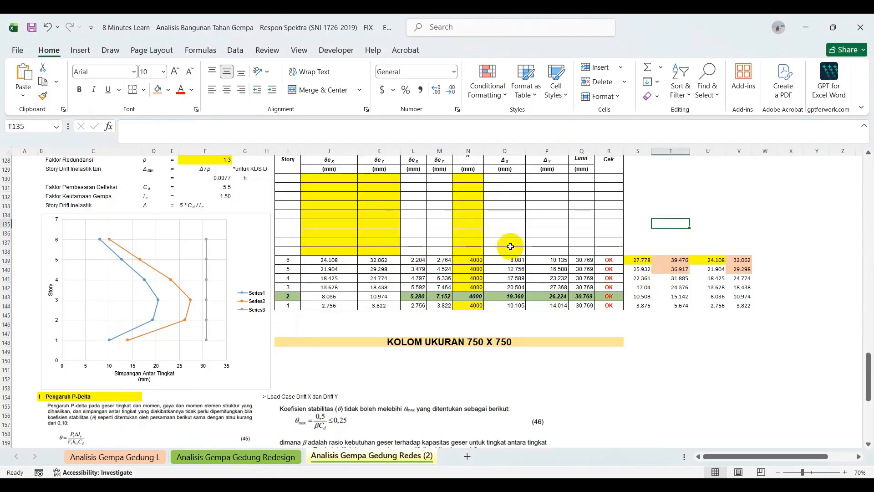
Examine the story drift table and the KOLOM UKURAN 750 X 750 heading on the Analisis Gempa Gedung Redes (2) sheet
click(638, 178)
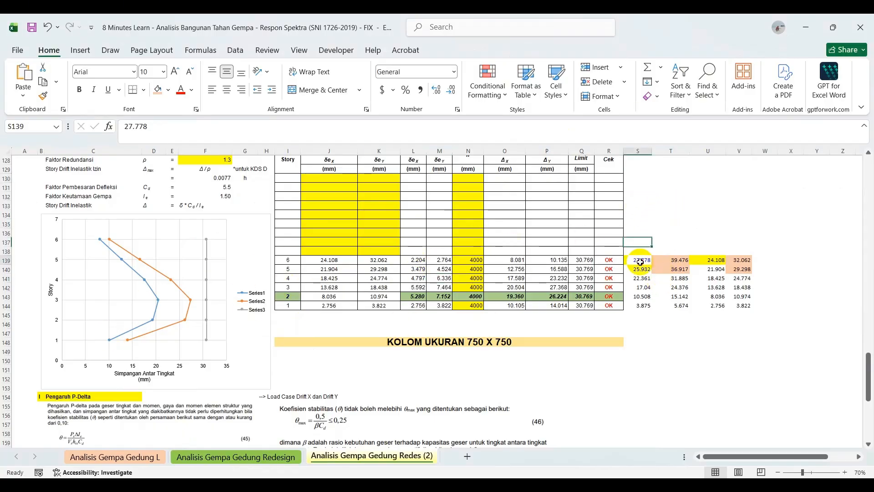
click(427, 341)
click(476, 359)
click(425, 350)
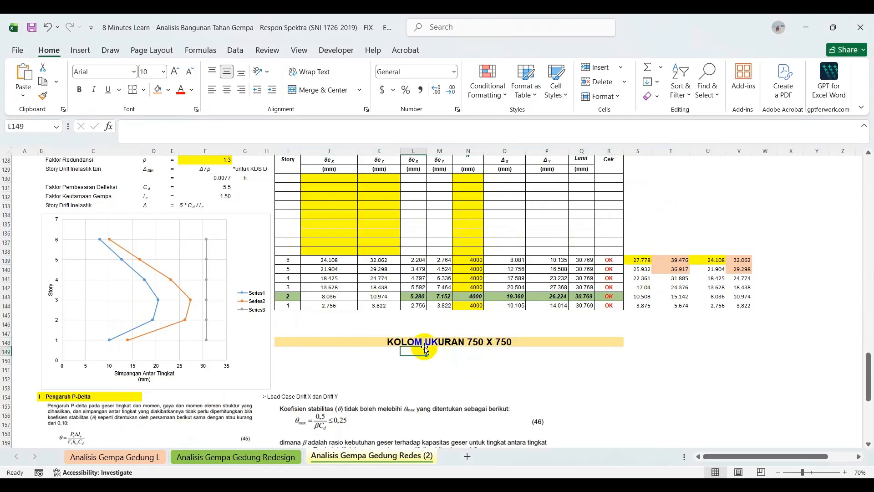
click(452, 342)
click(677, 332)
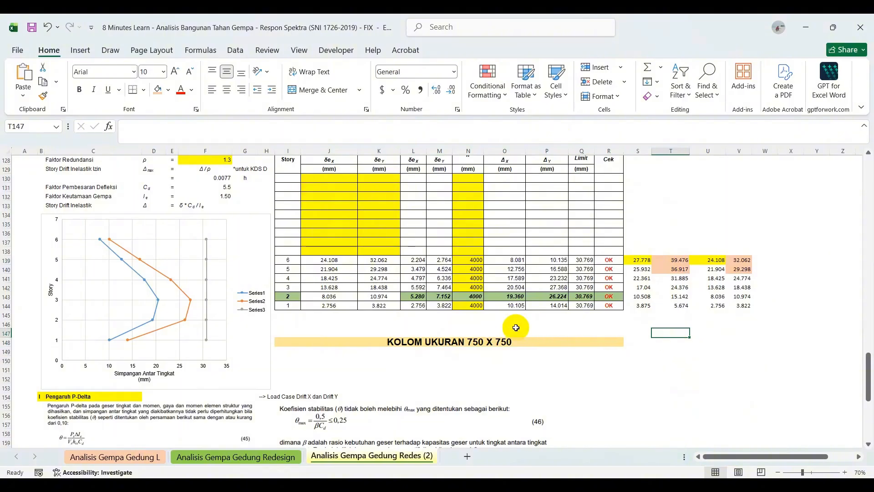
click(505, 342)
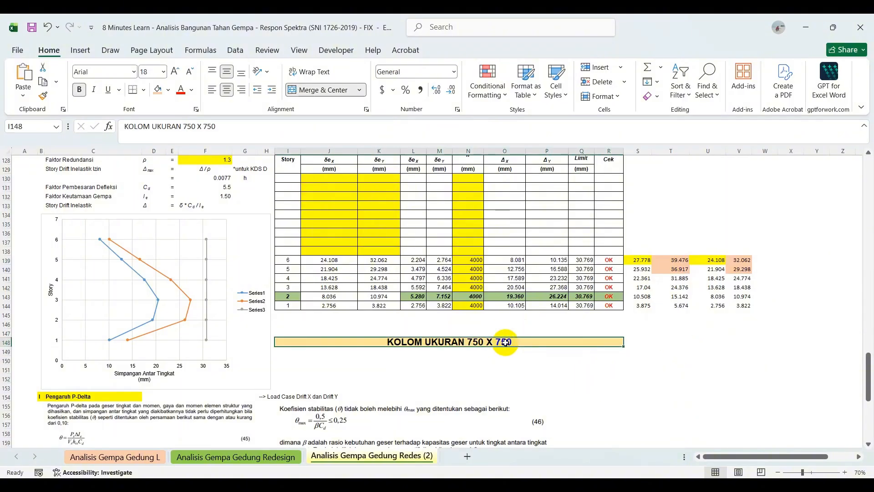
scroll(401, 378, up, 5)
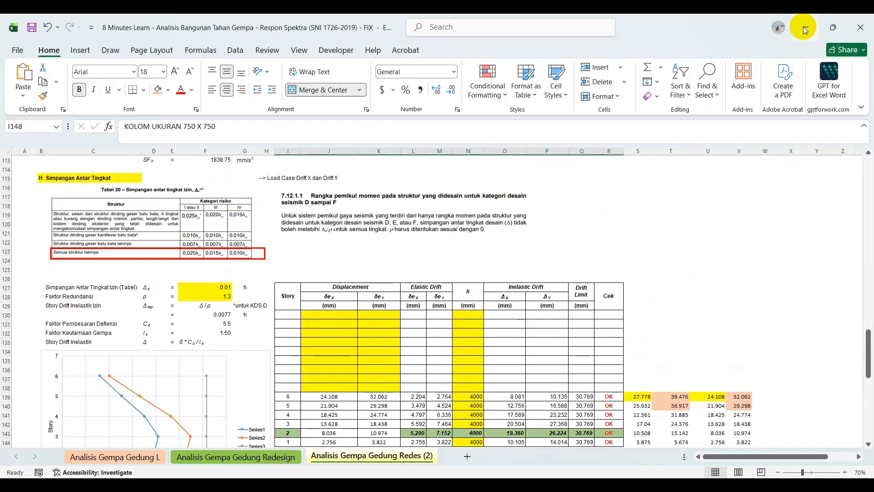
Switch to ETABS and reposition the building in both the 3-D View and the Story6 plan view
click(804, 27)
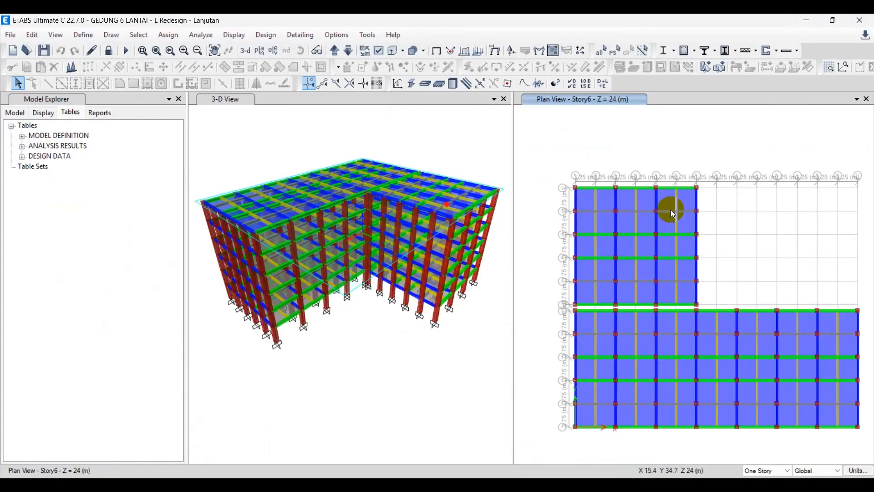
click(337, 138)
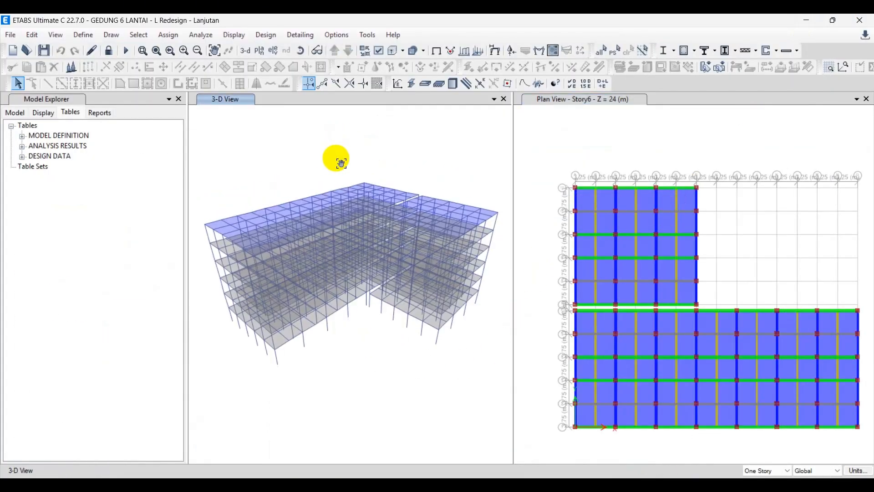
click(564, 160)
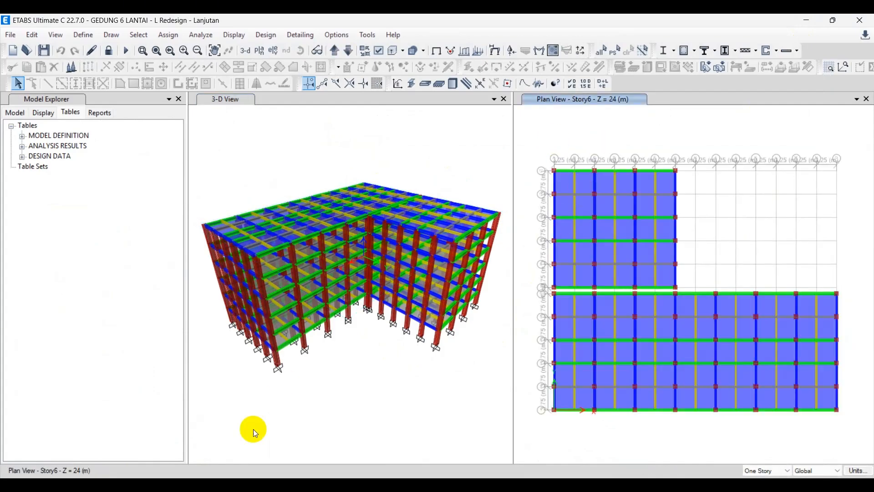
Switch to the Konversi Tulangan workbook in Excel and open Sheet1
click(206, 453)
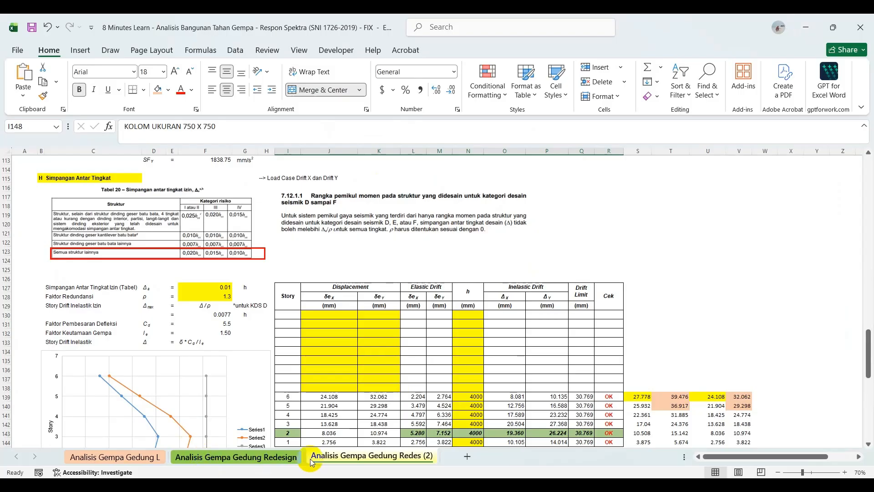
mouse_move(236, 477)
click(283, 442)
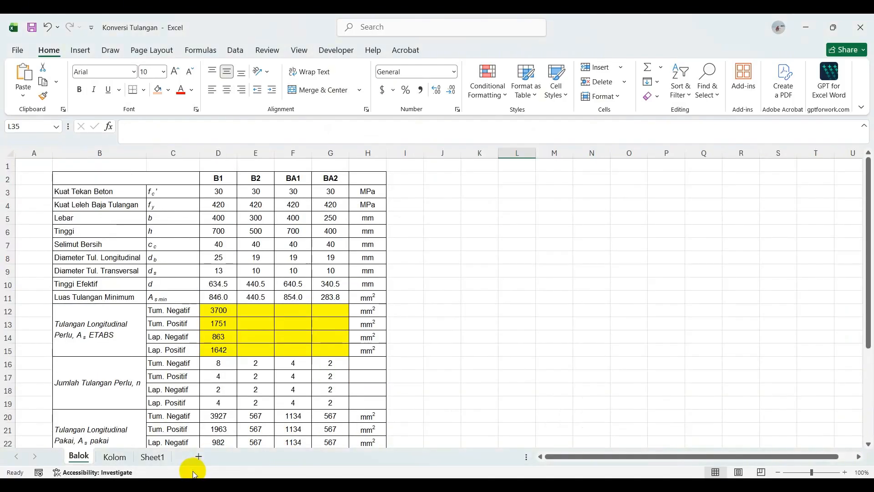
click(153, 457)
Move the PERHITUNGAN TULANGAN BALOK picture up on Sheet1 so that it starts near row 2
click(579, 205)
scroll(467, 289, down, 1)
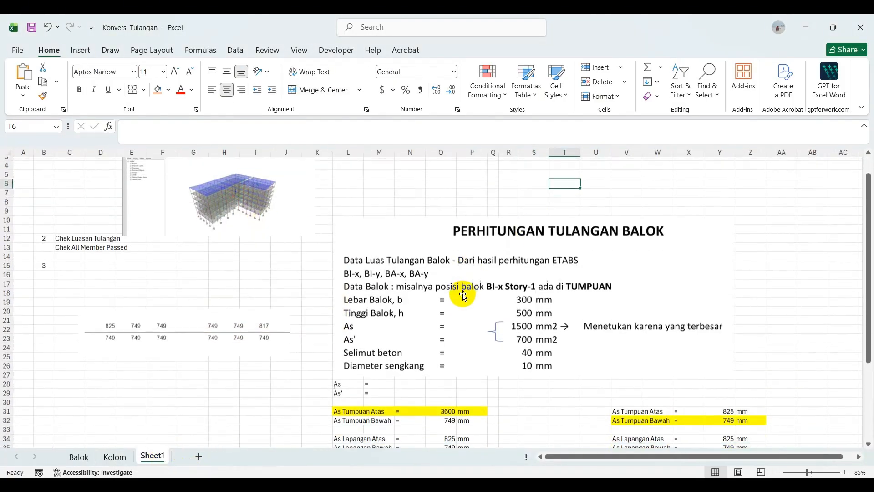
click(461, 296)
scroll(463, 308, up, 1)
drag(457, 317, 460, 267)
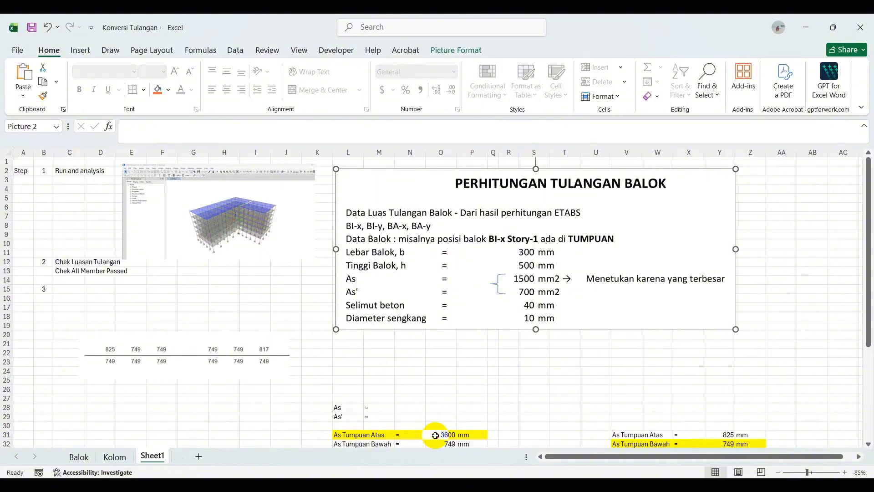
Review the bar count calculation for As Tumpuan Atas, including the D 19 bar area formula in O37 and the rounded count row
scroll(493, 341, down, 2)
click(506, 333)
scroll(444, 337, down, 4)
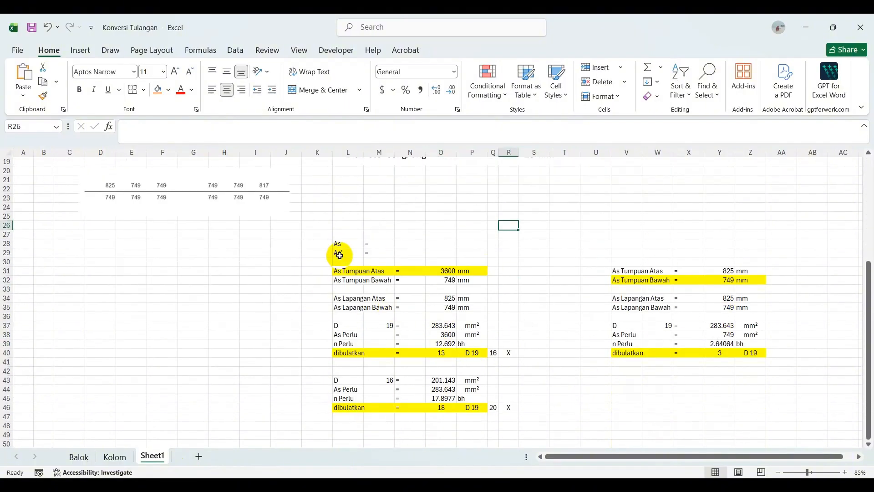
click(450, 272)
click(429, 328)
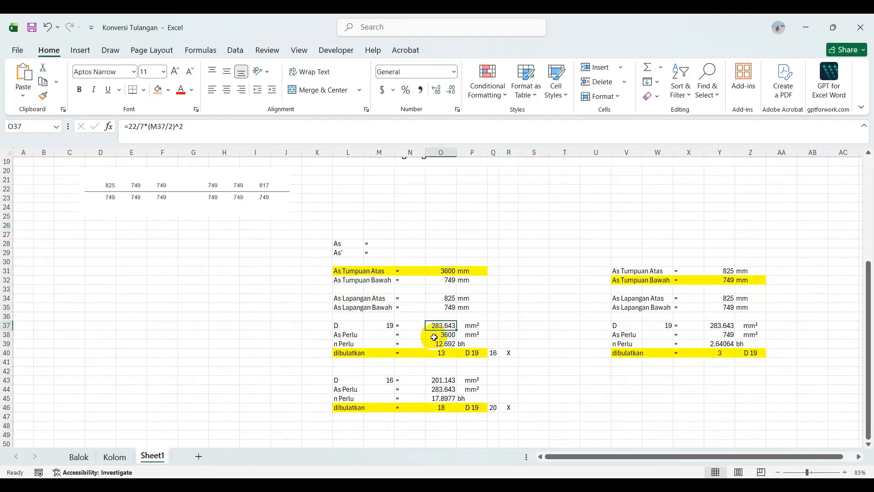
click(503, 354)
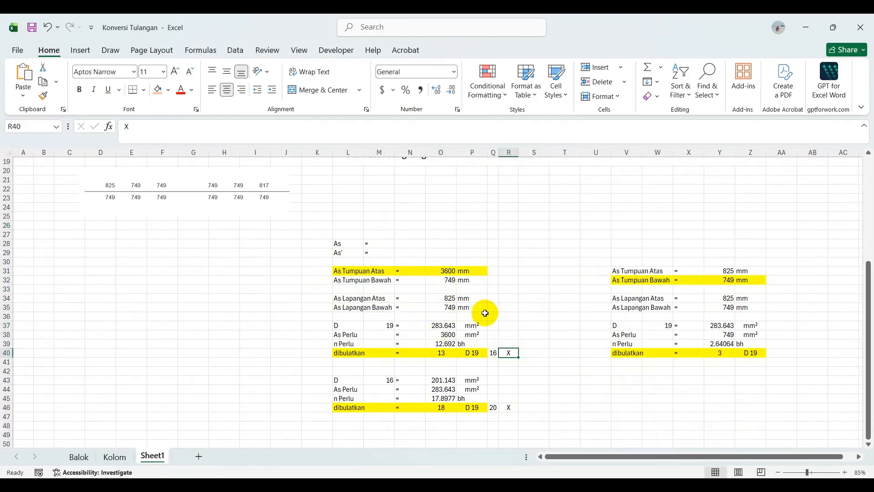
Enlarge the ETABS model screenshot beside the Run and analysis step slightly, then deselect it
scroll(428, 353, up, 6)
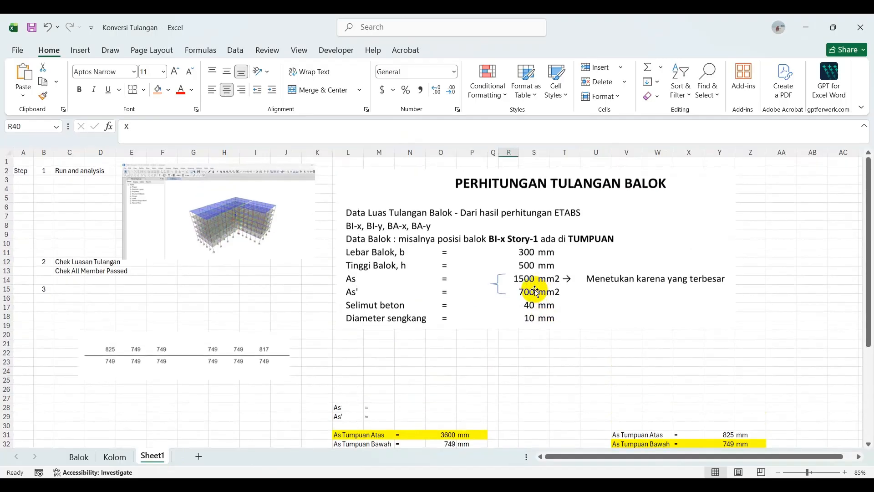
click(254, 229)
mouse_move(317, 262)
mouse_down()
mouse_move(324, 274)
mouse_move(316, 268)
mouse_up()
click(287, 292)
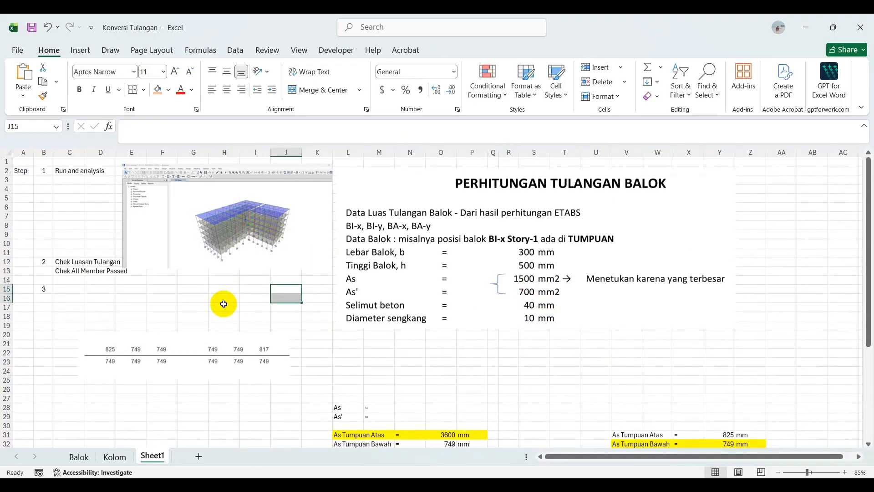
click(429, 367)
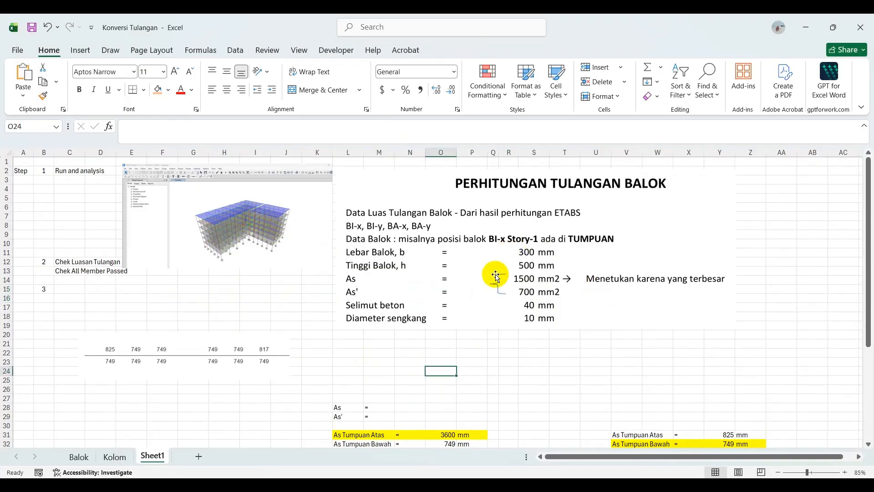
Minimize the Konversi Tulangan and Analisis Bangunan Tahan Gempa workbooks to return to ETABS
scroll(505, 296, down, 5)
scroll(501, 303, up, 4)
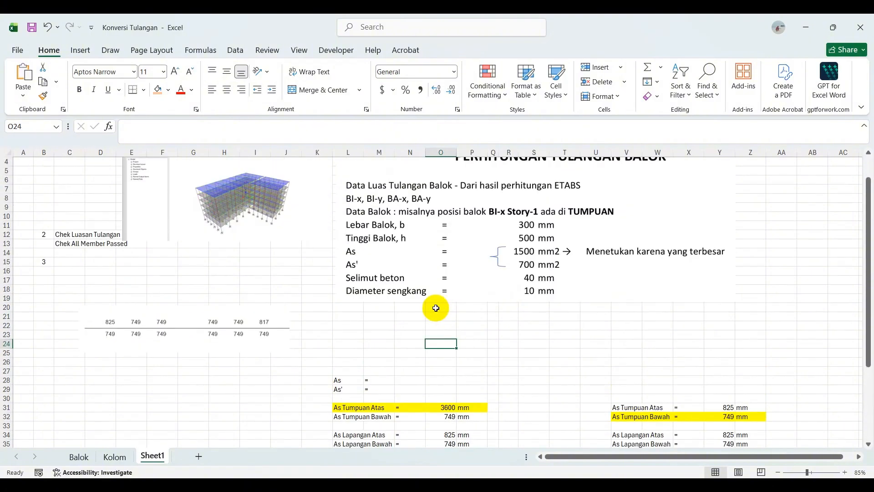
scroll(436, 308, up, 1)
click(801, 25)
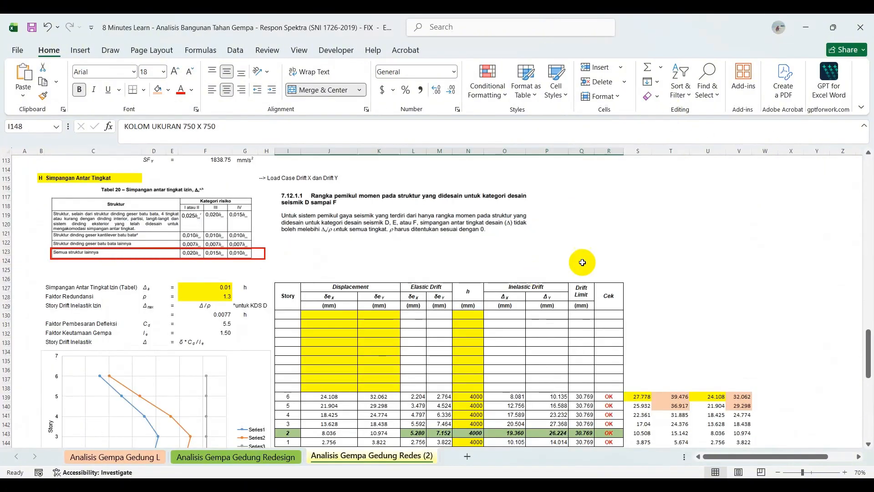
drag(614, 216, 631, 213)
click(804, 29)
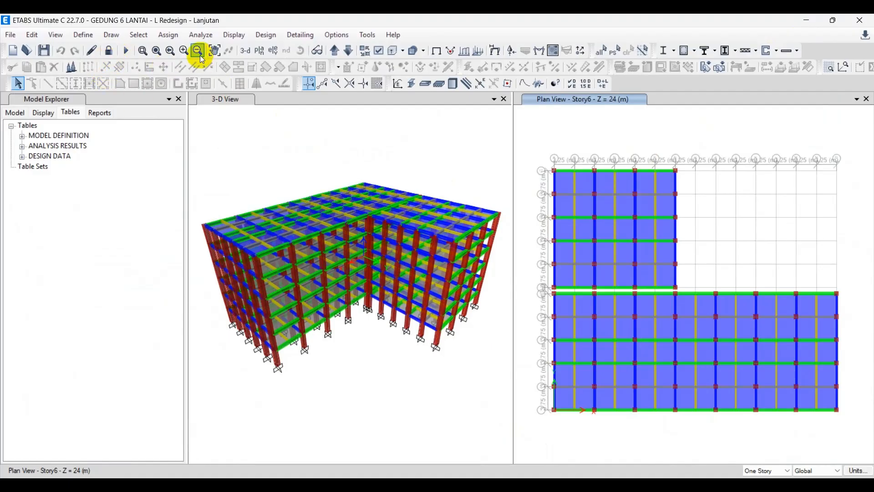
Display the concrete frame design output Identify All Failures on the Story6 plan view
click(262, 35)
mouse_move(300, 64)
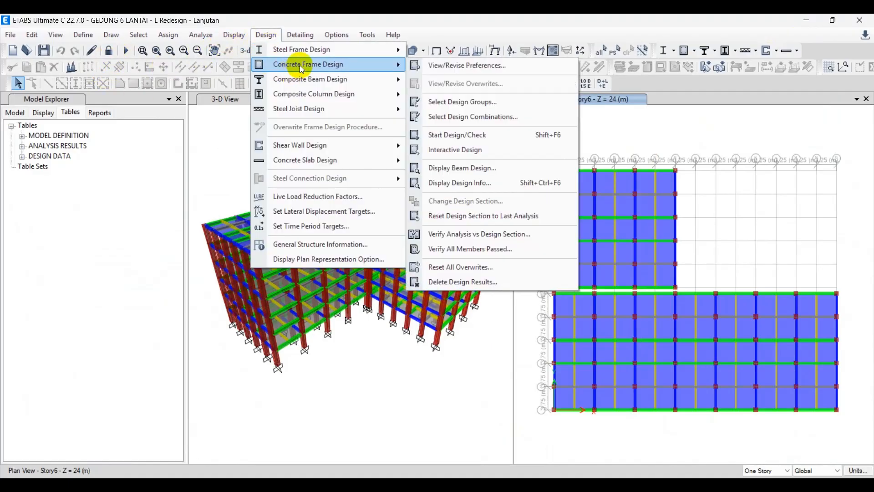
click(490, 183)
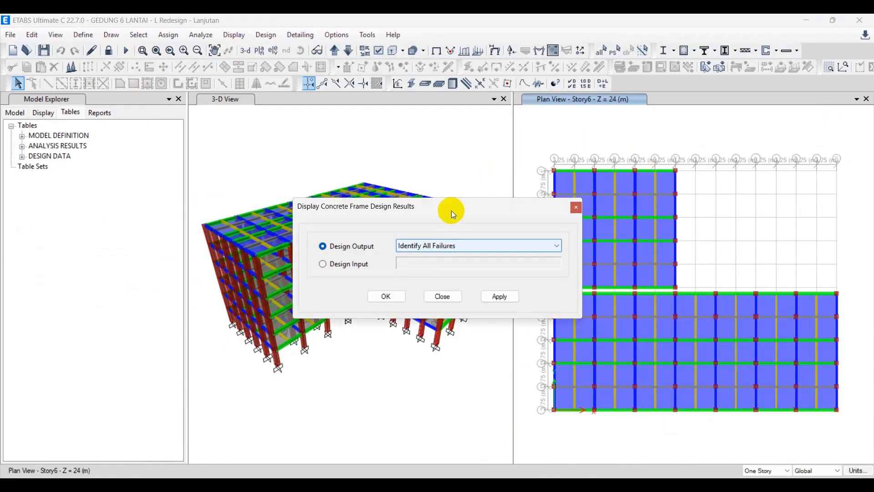
drag(451, 211, 390, 143)
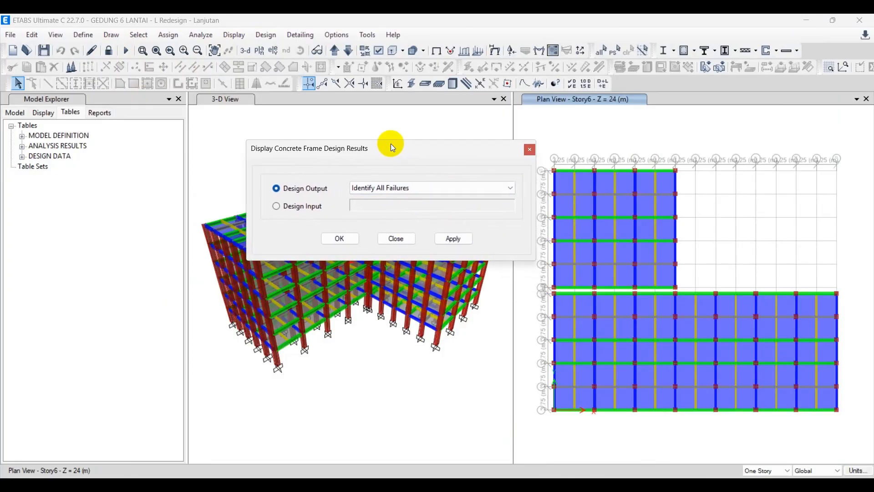
click(354, 187)
click(393, 323)
click(454, 239)
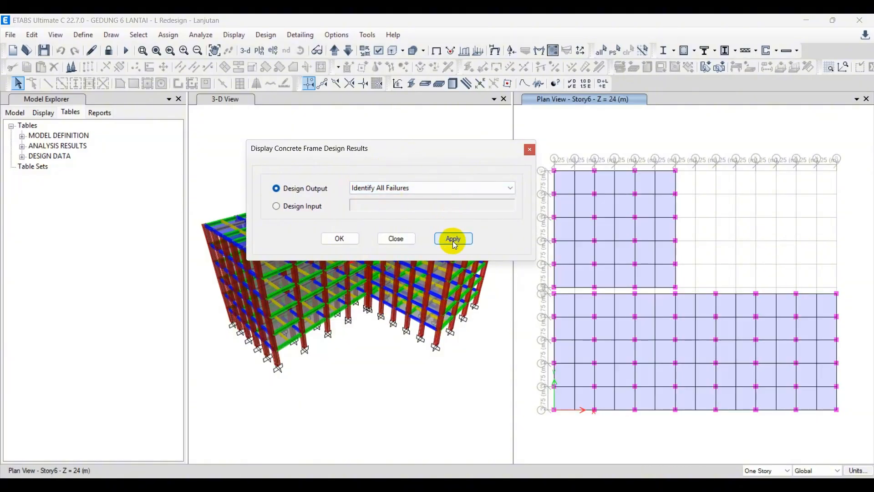
click(345, 239)
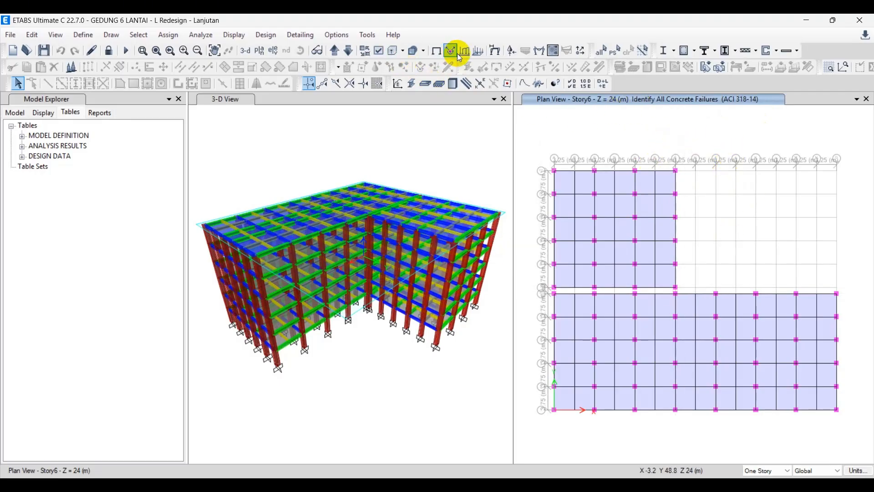
Check the concrete failure display story by story from Story6 down to Story1, then go back up to Story2
click(349, 52)
click(350, 51)
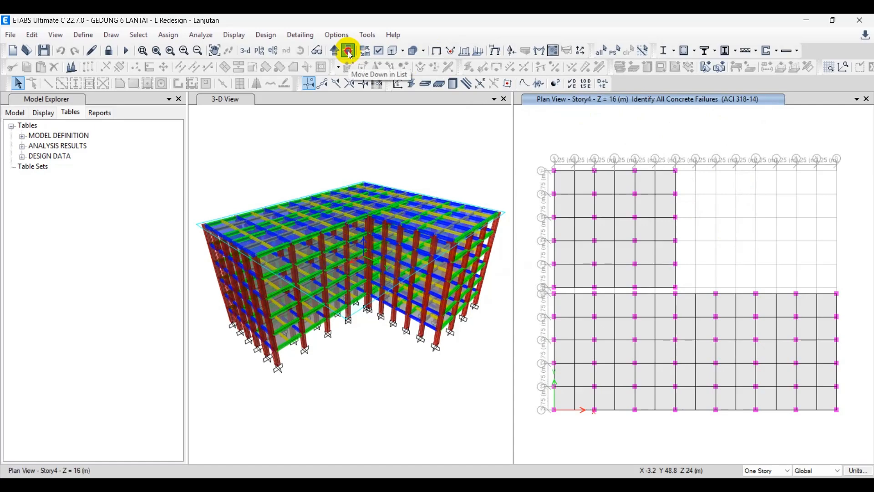
click(349, 51)
click(349, 51)
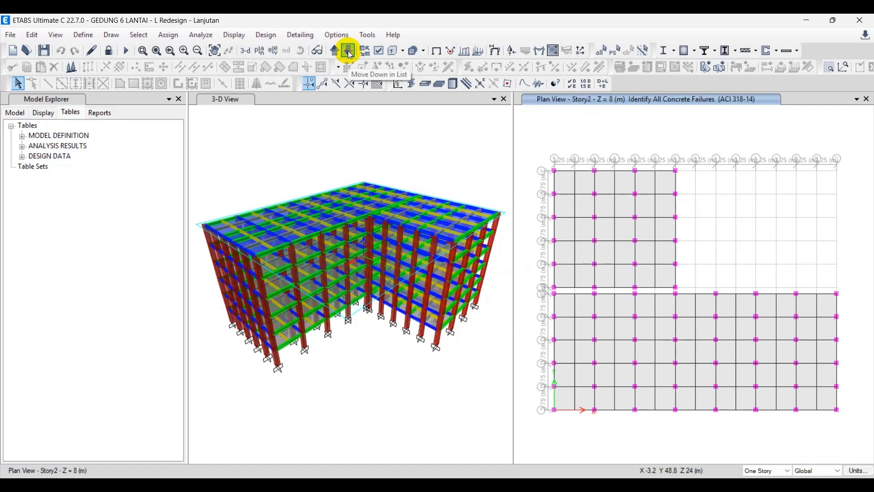
click(350, 51)
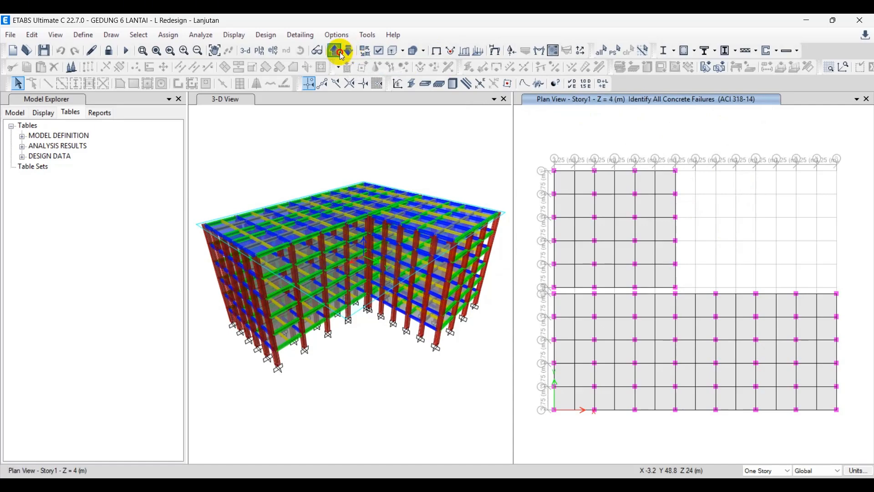
click(335, 51)
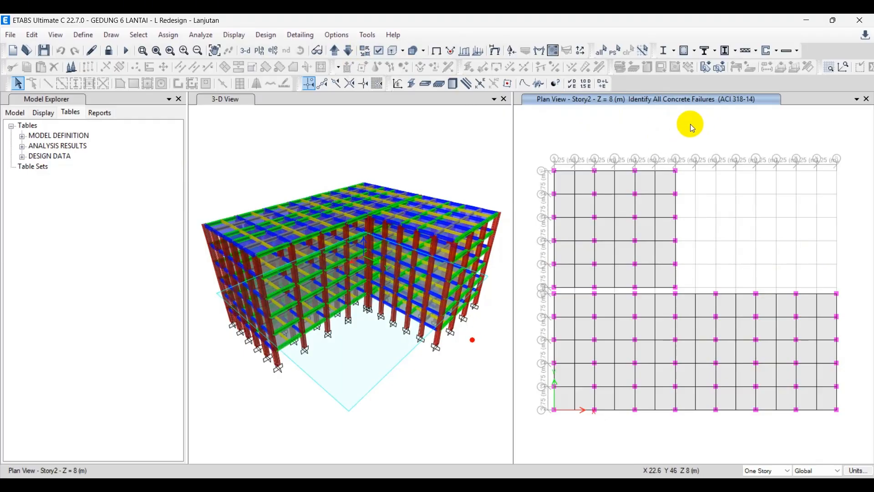
click(266, 35)
mouse_move(310, 65)
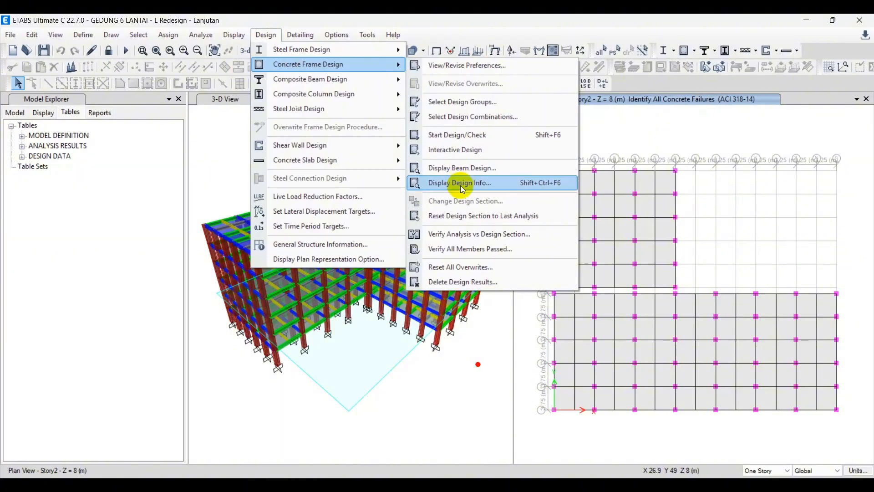
click(461, 169)
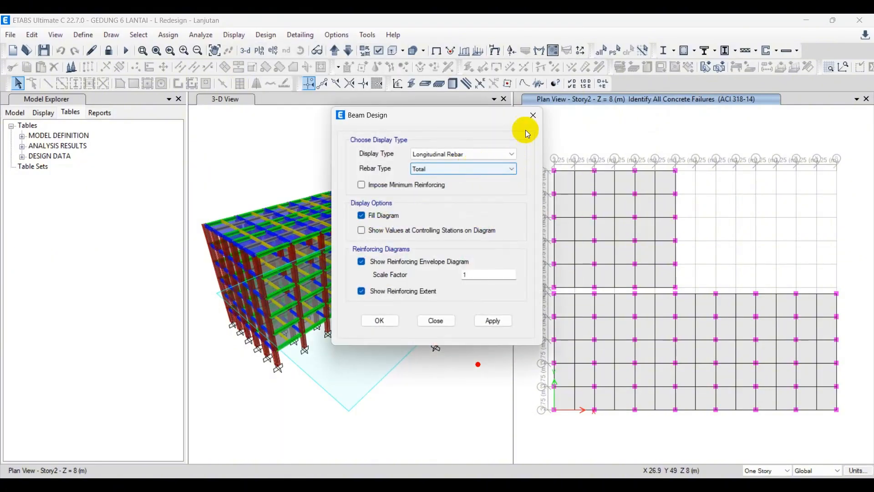
click(545, 108)
Display the concrete frame design output Total Rebar Percentage on the Story2 plan view
click(265, 35)
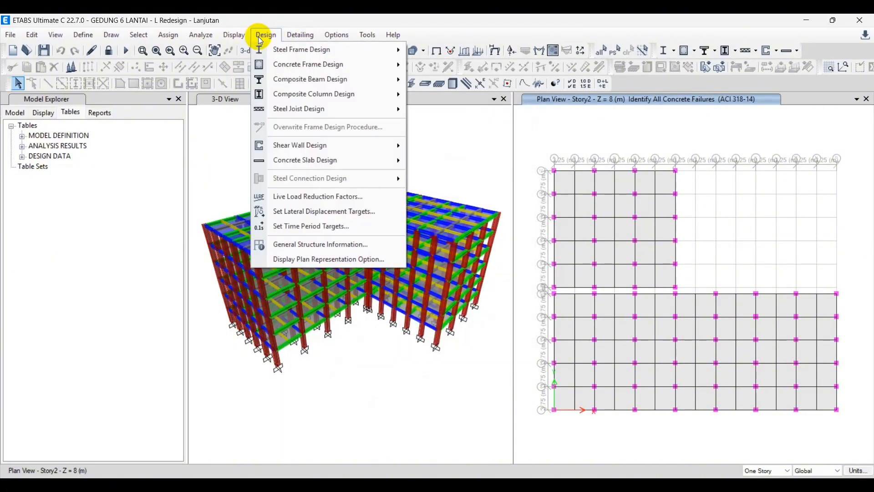
mouse_move(321, 69)
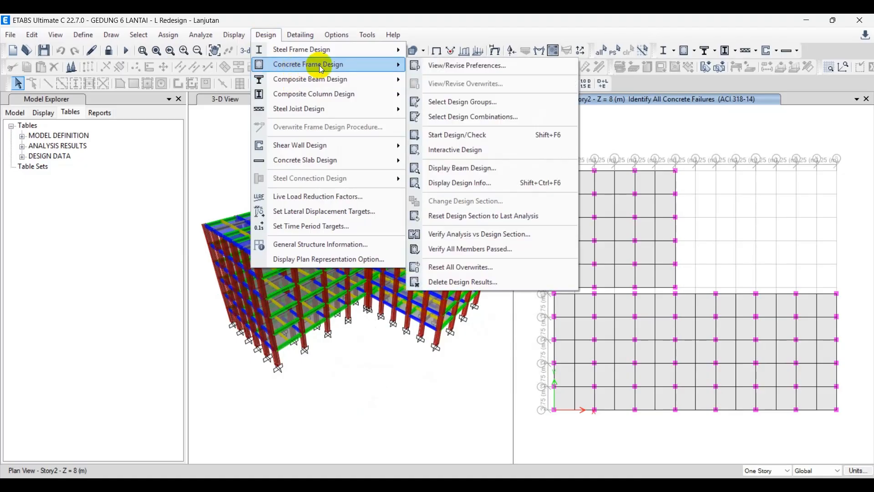
click(455, 182)
click(439, 191)
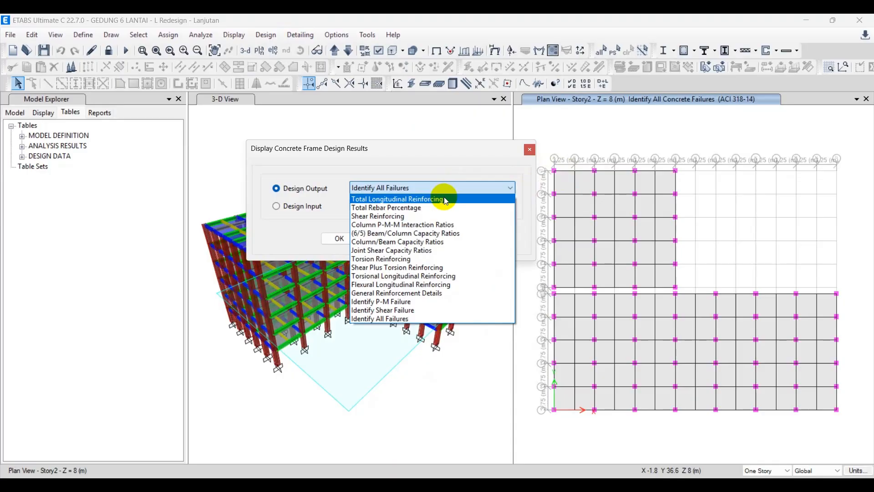
click(399, 208)
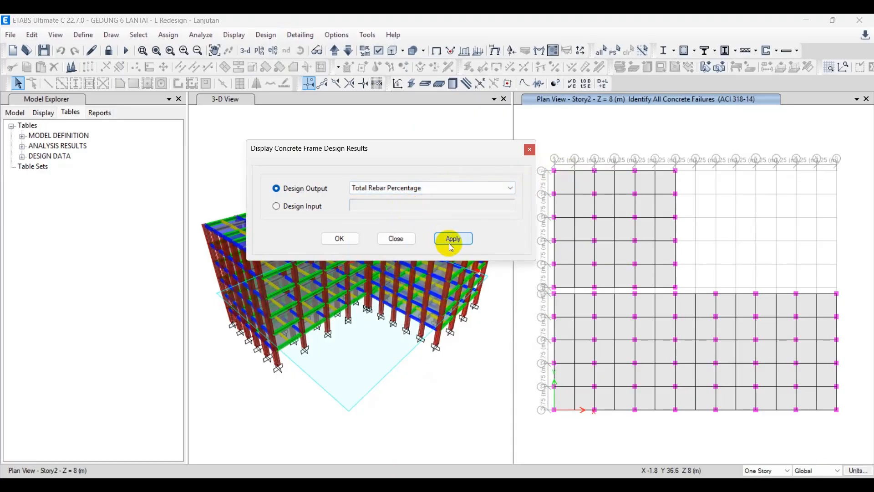
click(451, 239)
Examine the rebar percentages of the Story2 beams on plan and of the ground-level corner column in the 3-D view
scroll(607, 179, up, 4)
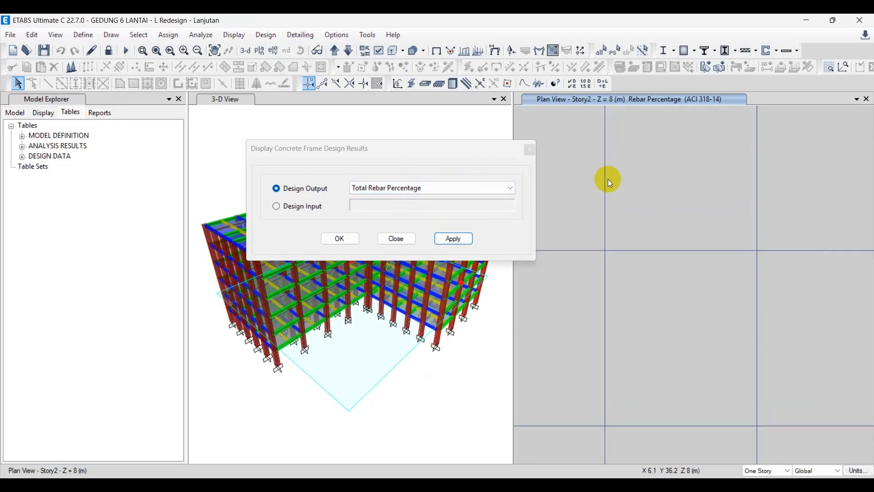
middle_drag(745, 172, 805, 303)
middle_drag(737, 211, 677, 209)
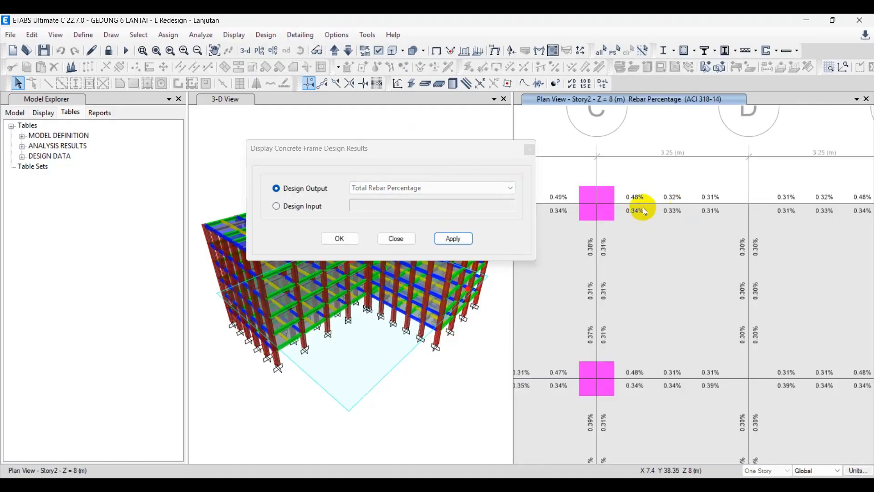
middle_drag(752, 210, 645, 152)
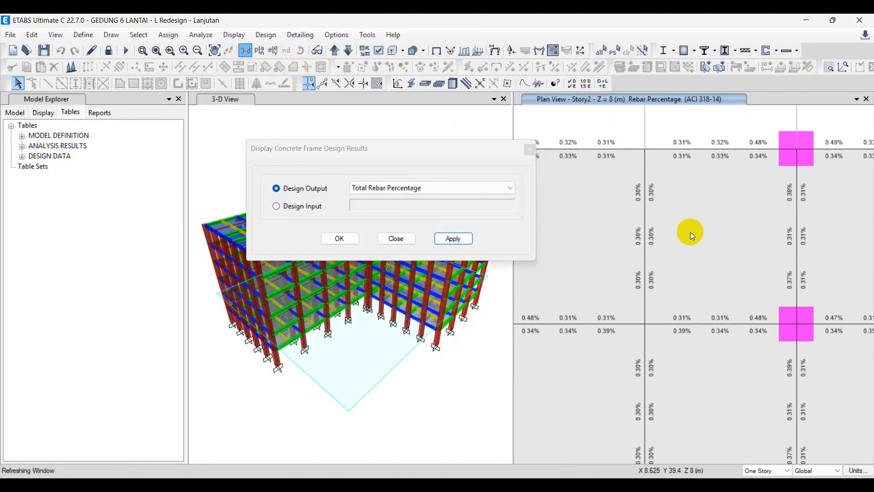
scroll(682, 429, up, 4)
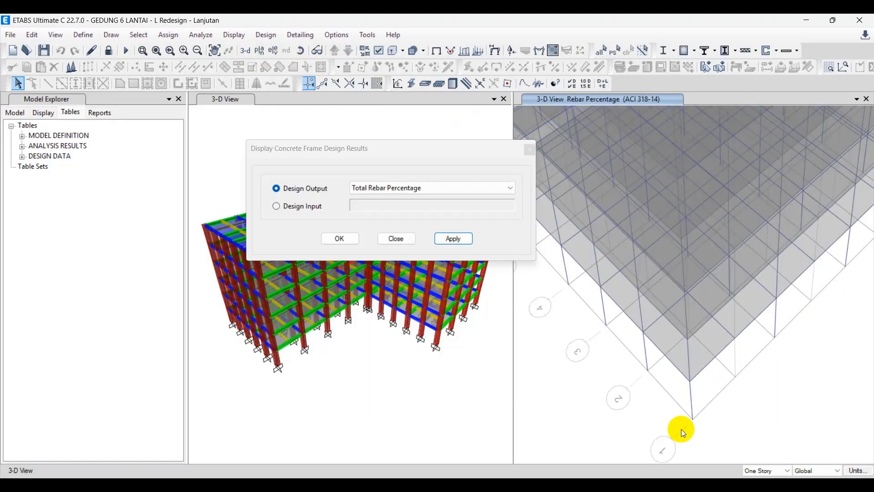
scroll(705, 415, up, 4)
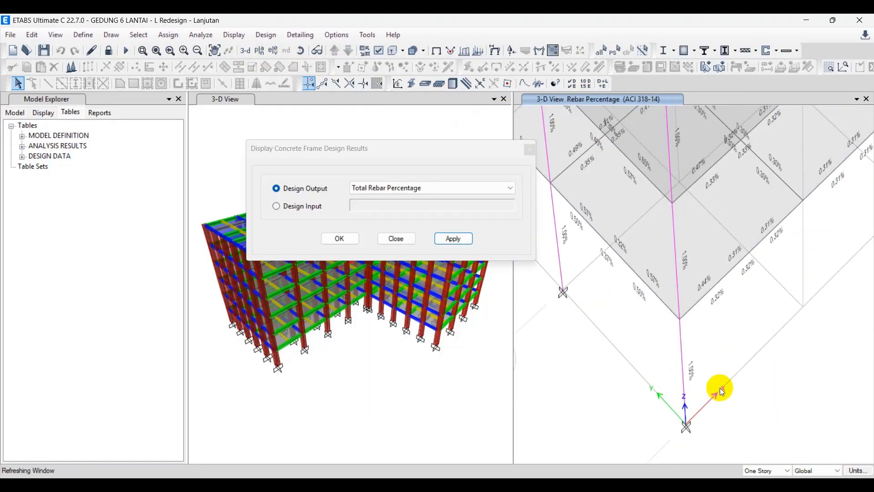
scroll(695, 374, up, 3)
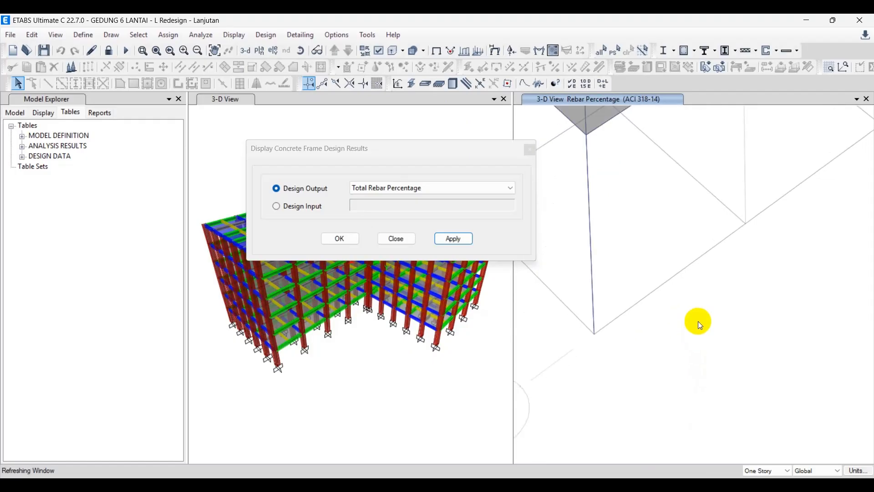
middle_drag(702, 297, 767, 394)
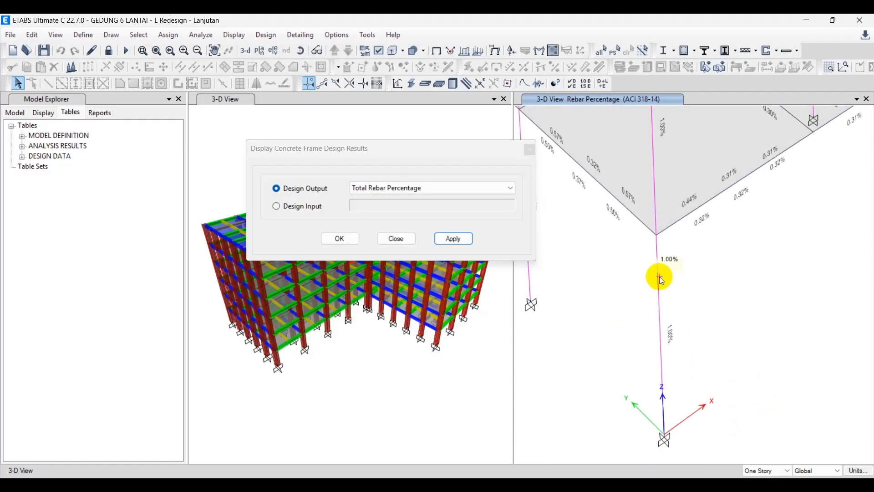
scroll(665, 285, down, 4)
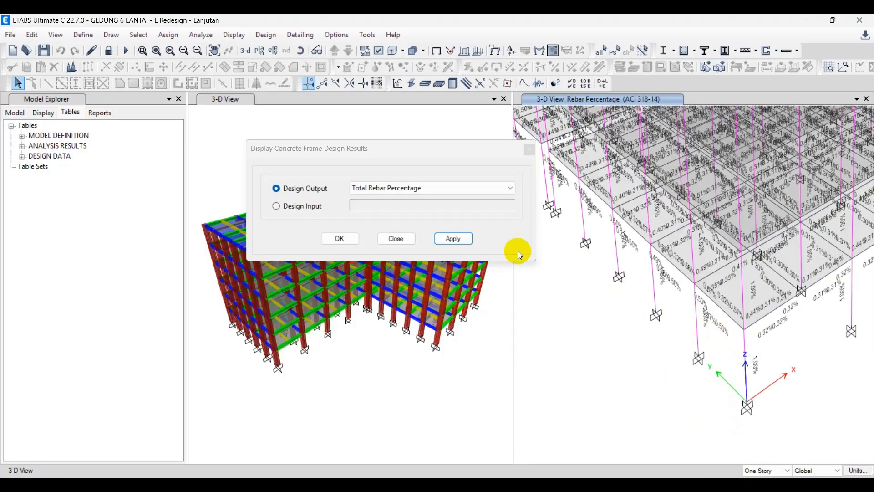
Display the Total Longitudinal Reinforcing design output on the 3-D view around the building's ground-level corner column
click(372, 187)
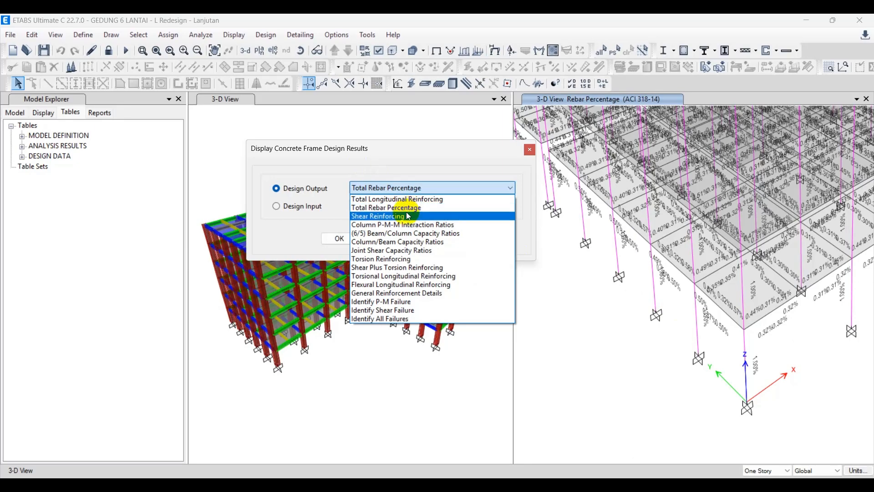
click(383, 200)
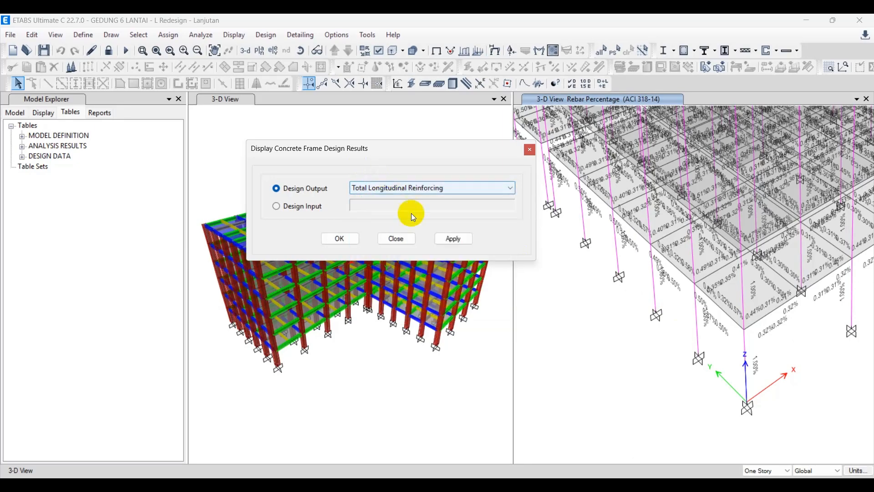
click(454, 239)
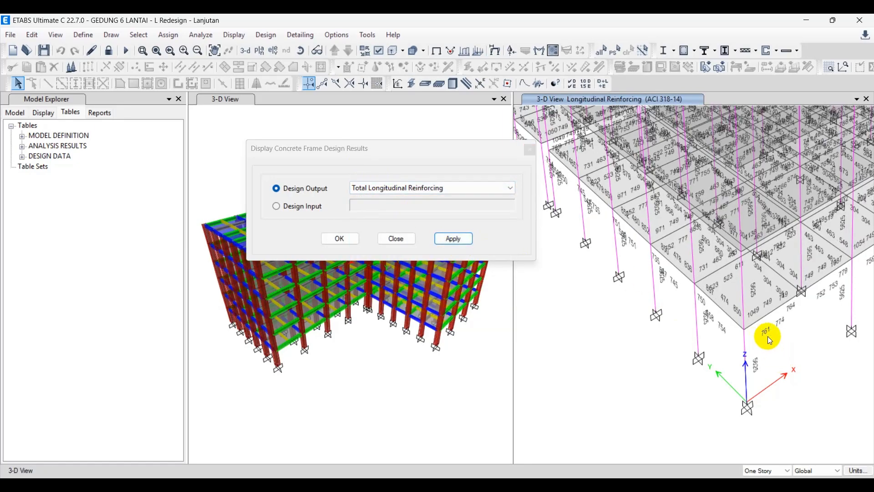
scroll(774, 353, up, 5)
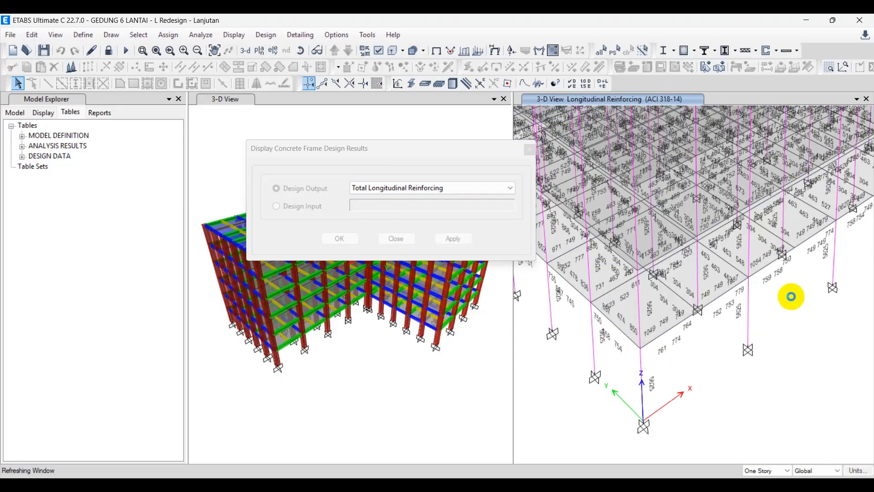
scroll(778, 299, down, 5)
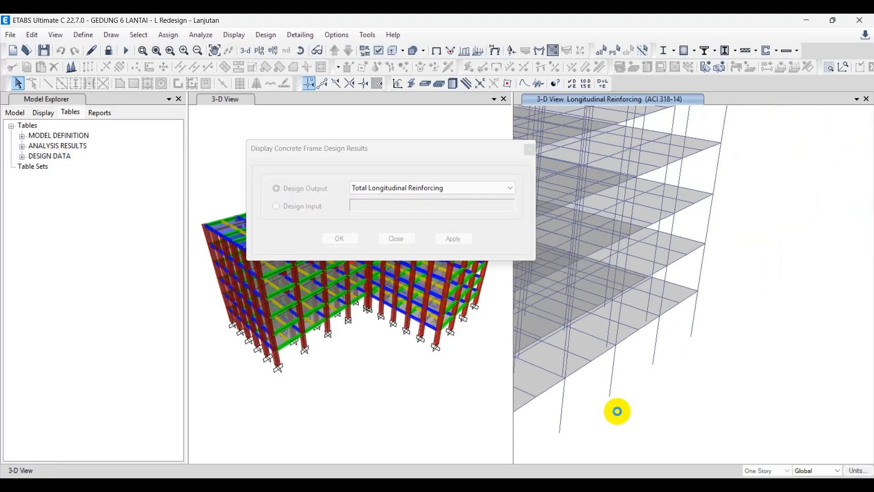
scroll(709, 320, up, 3)
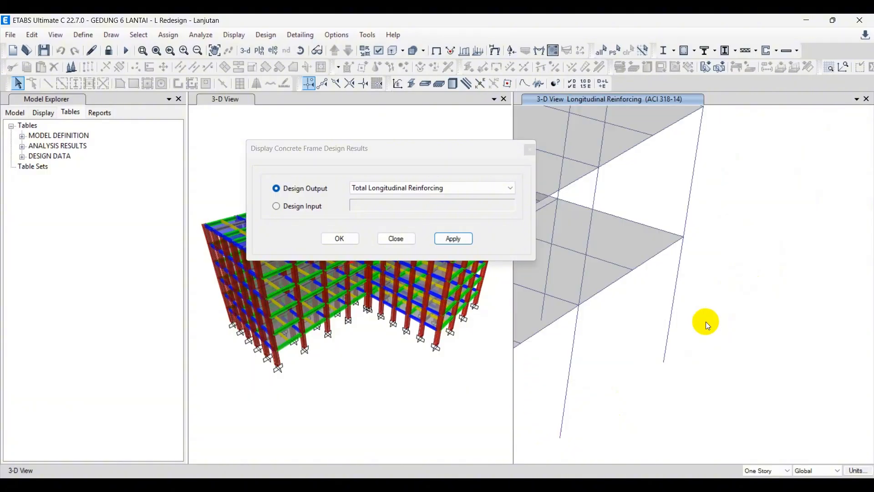
Open the concrete design information of the Story1 corner column C85 and check its reinforcement for every load combination
right_click(674, 305)
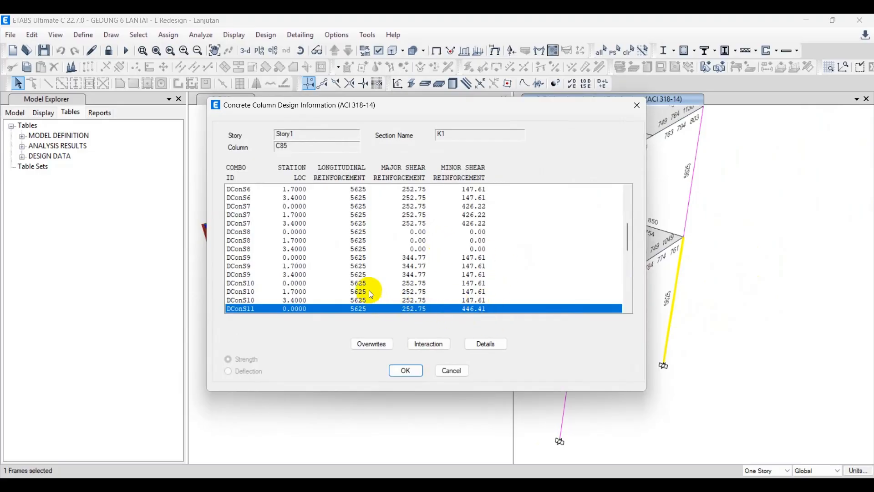
scroll(369, 290, up, 3)
scroll(368, 229, down, 7)
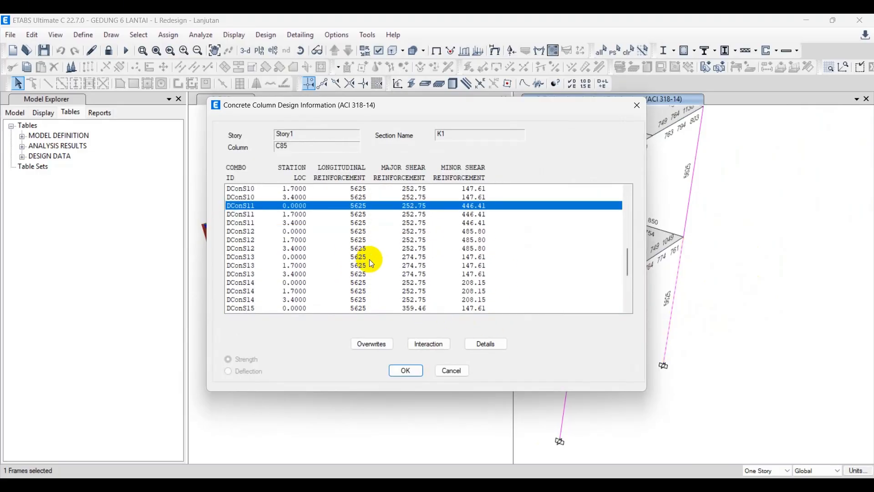
scroll(369, 258, down, 6)
Open the column's design details and read both summary pages, including section properties, rebar area and joint shear check
click(487, 344)
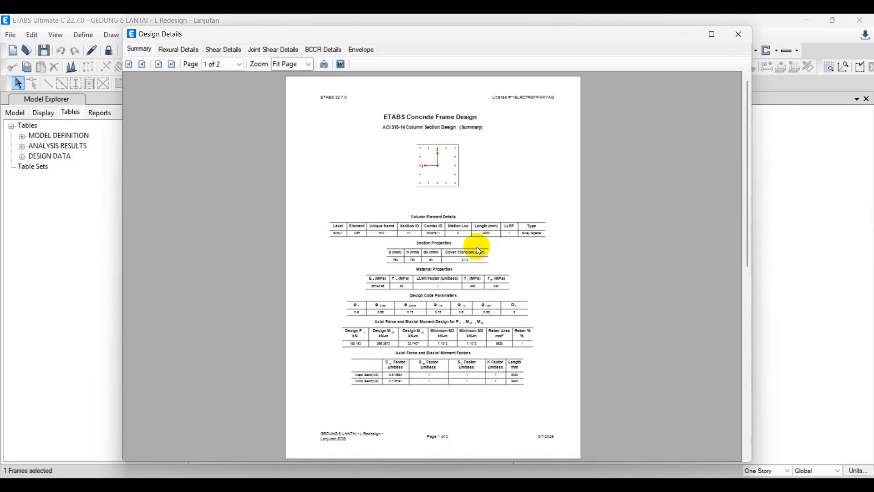
scroll(476, 247, down, 1)
ctrl+scroll(471, 172, up, 5)
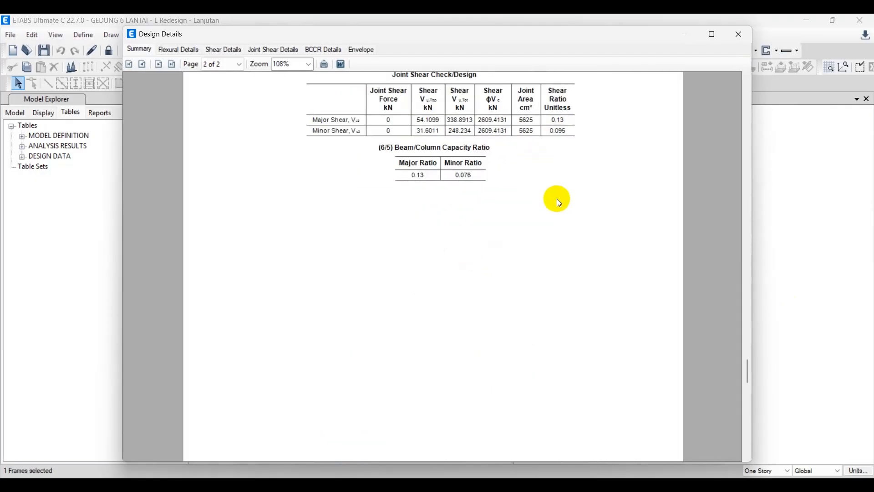
scroll(560, 182, up, 2)
ctrl+scroll(566, 160, up, 1)
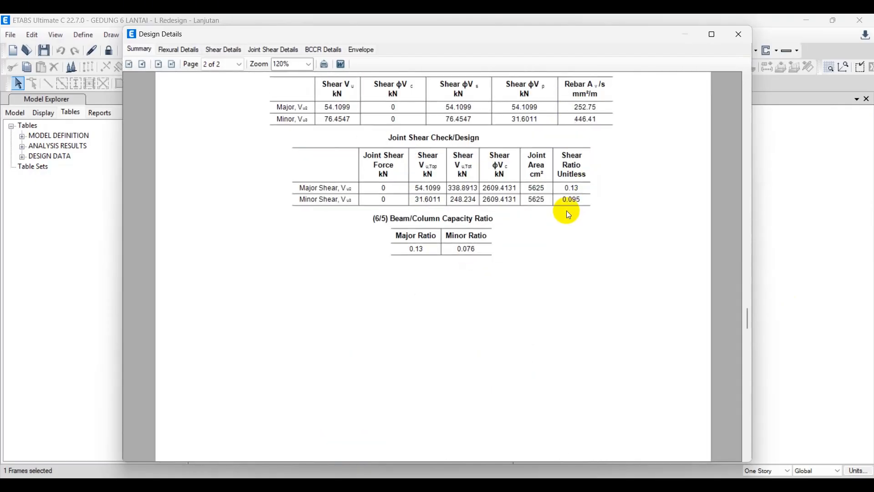
scroll(567, 213, up, 10)
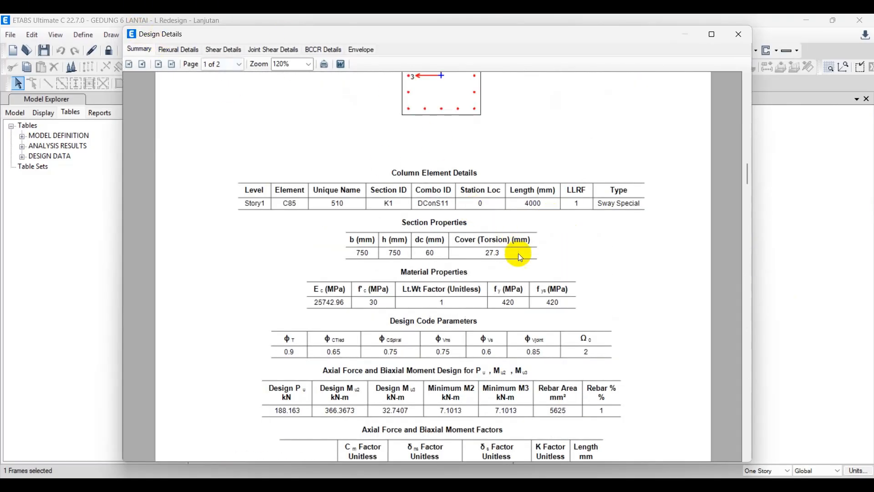
scroll(613, 341, down, 2)
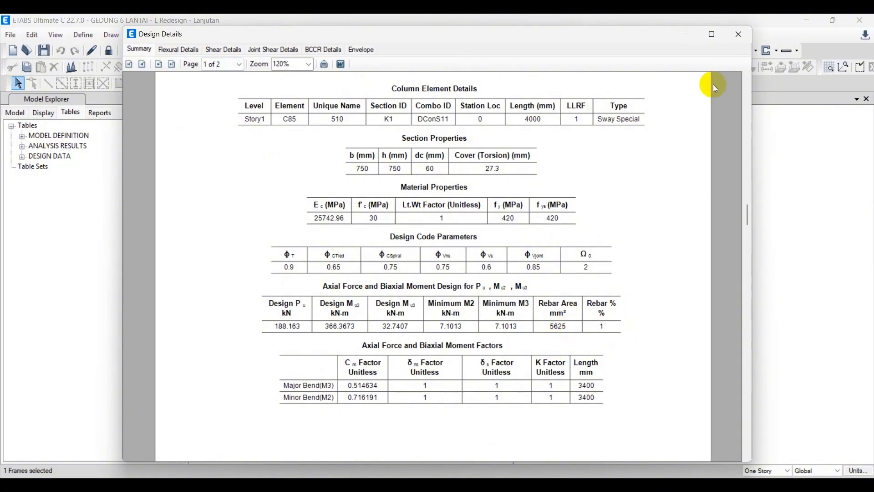
Close the design details, the column design information and the concrete frame design results dialog
click(738, 40)
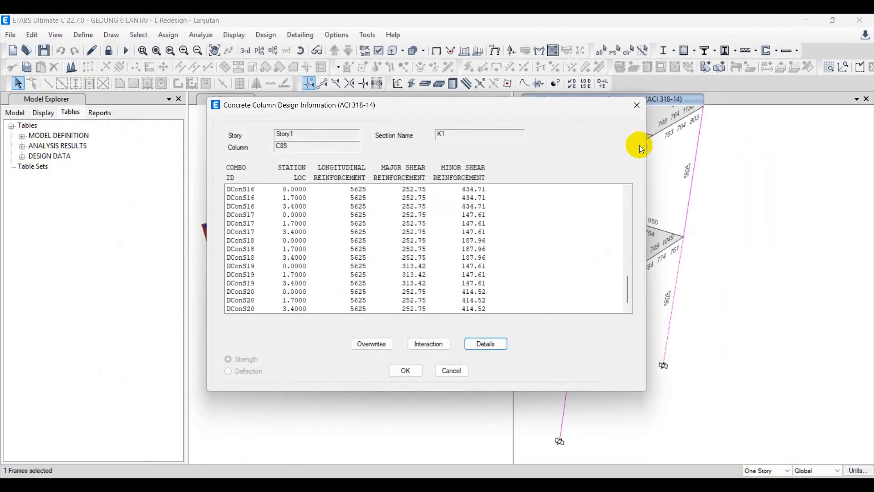
click(637, 106)
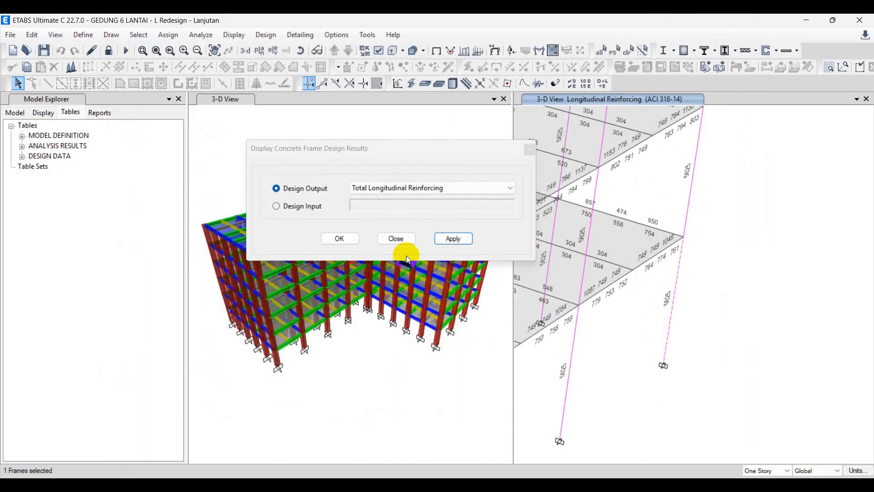
click(400, 240)
scroll(692, 290, down, 3)
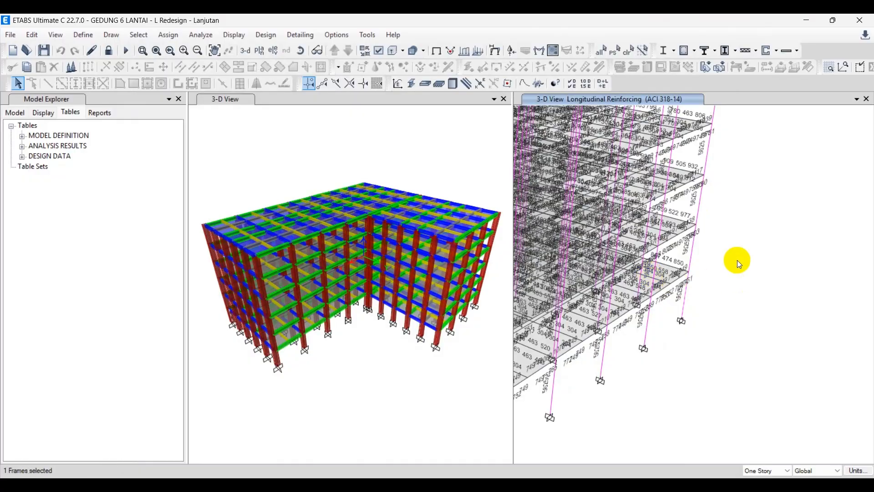
middle_drag(737, 261, 837, 305)
scroll(712, 254, down, 4)
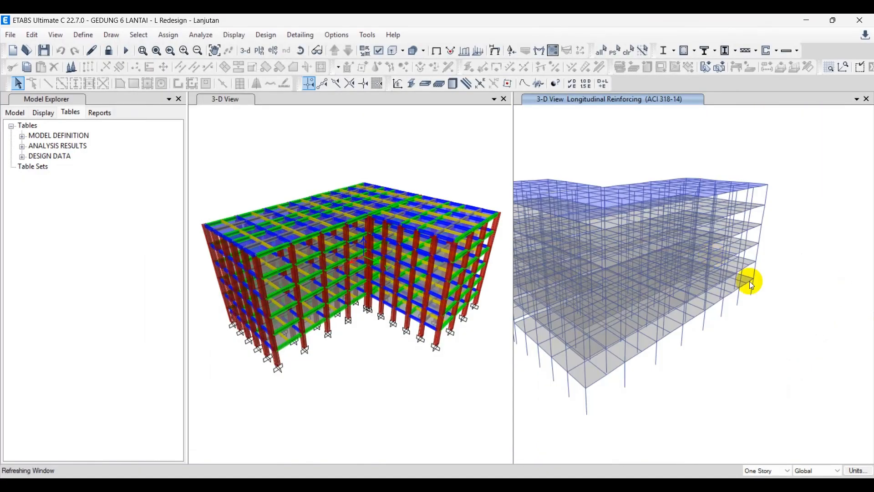
shift+middle_drag(696, 378, 808, 366)
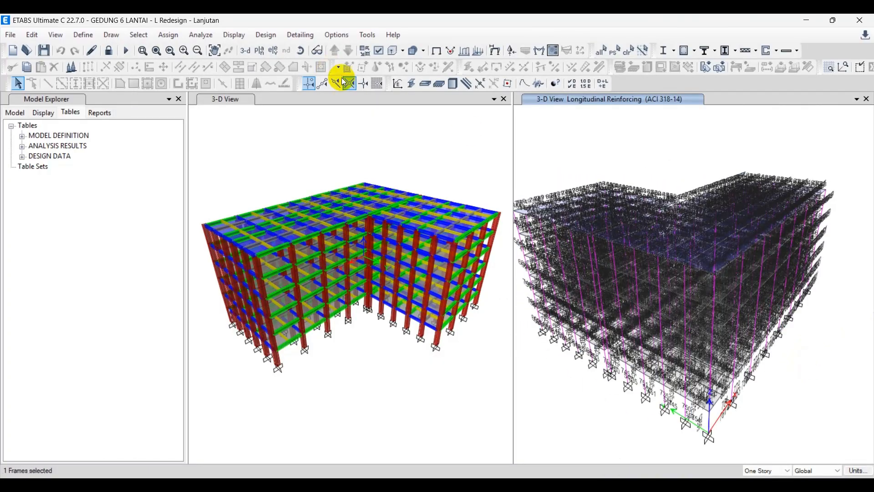
Open the selection of tables for display and deselect Structure Output under the analysis results, collapsing its branch
click(234, 37)
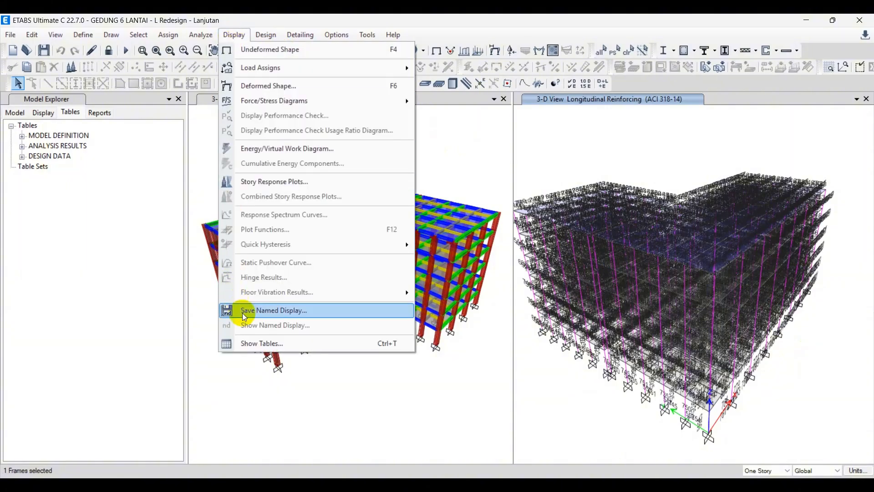
click(263, 342)
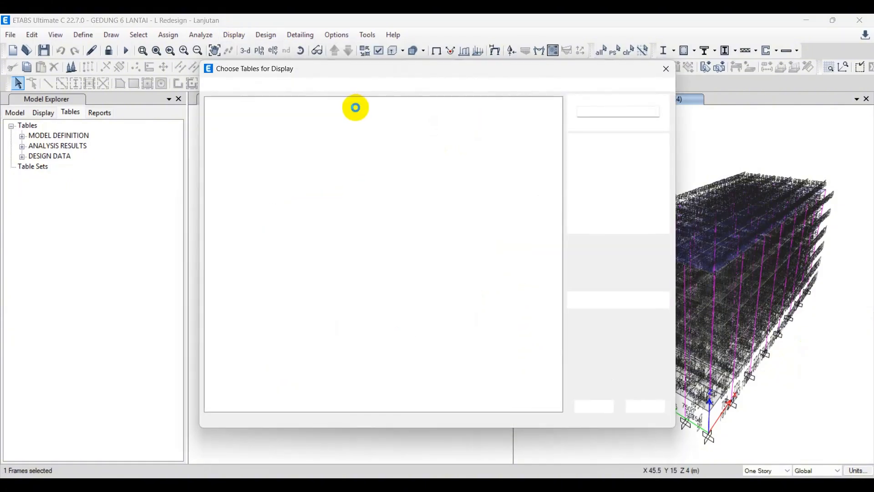
click(219, 248)
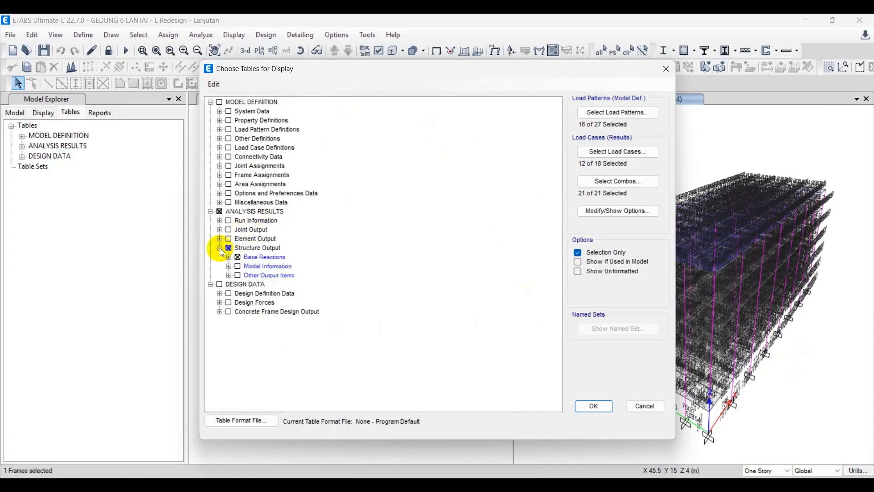
click(236, 249)
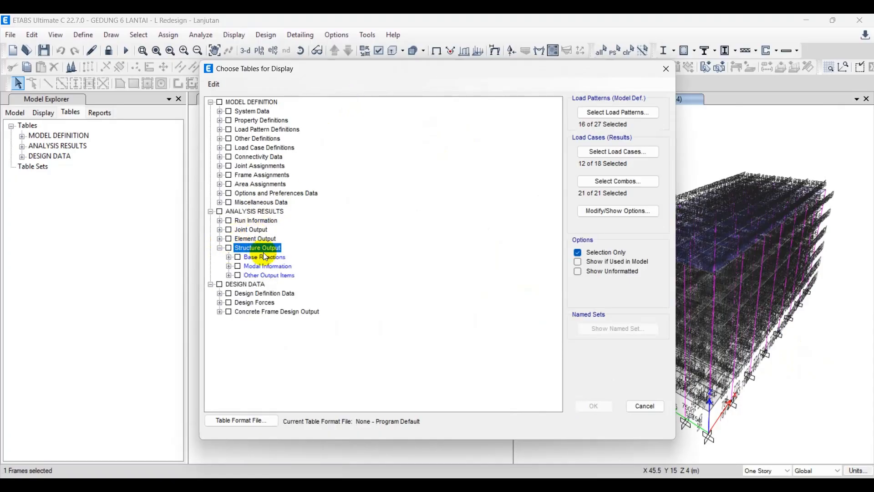
click(220, 248)
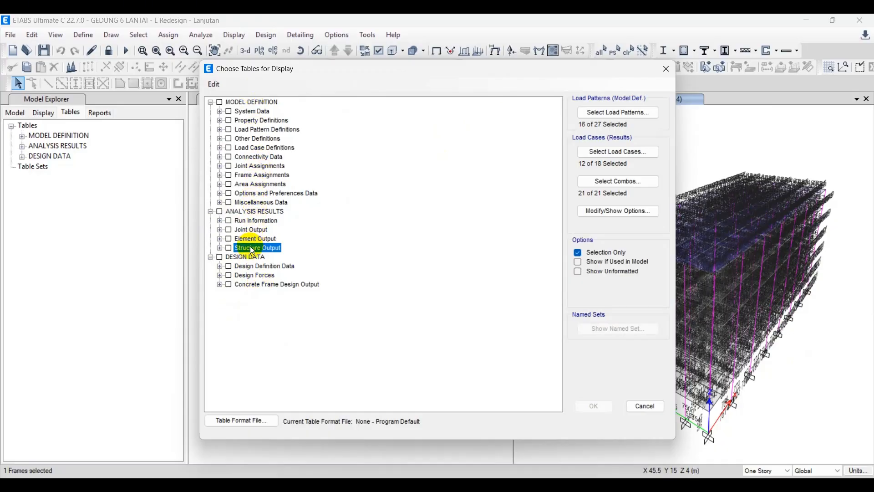
Display the Concrete Column Design Summary - ACI 318-14 table from the concrete frame summary data for the selected column, and close it after viewing
click(219, 285)
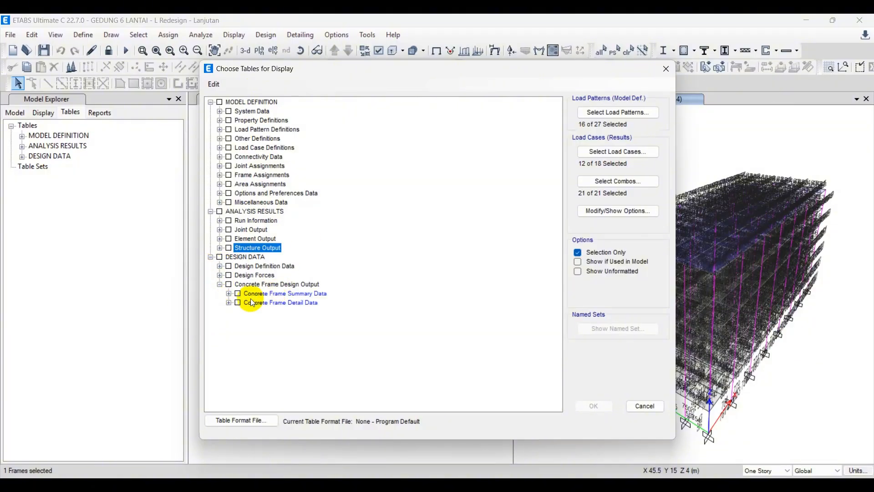
click(230, 294)
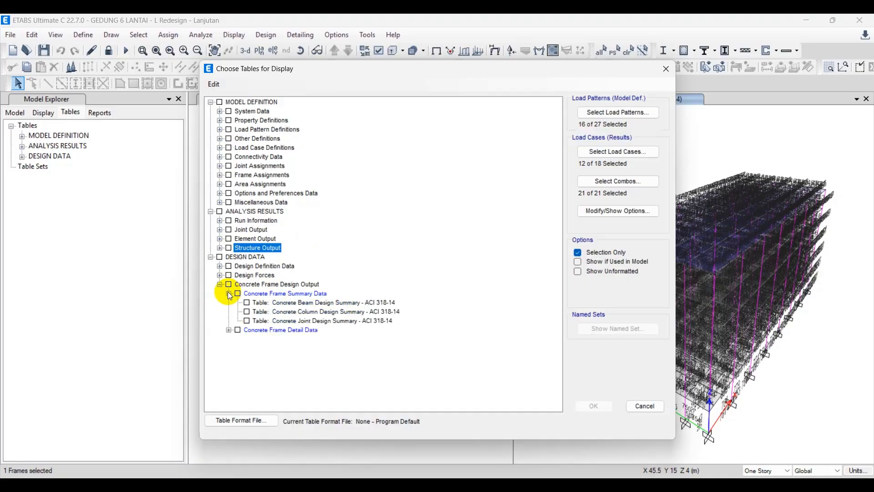
click(229, 331)
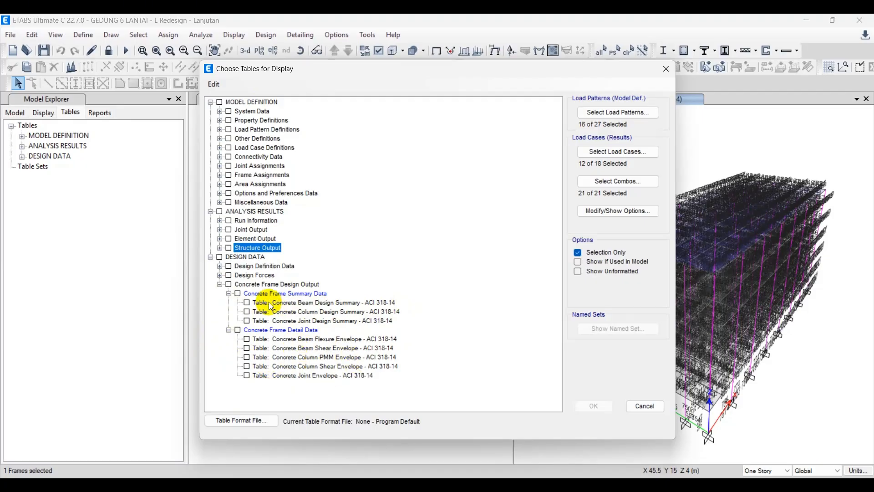
click(247, 312)
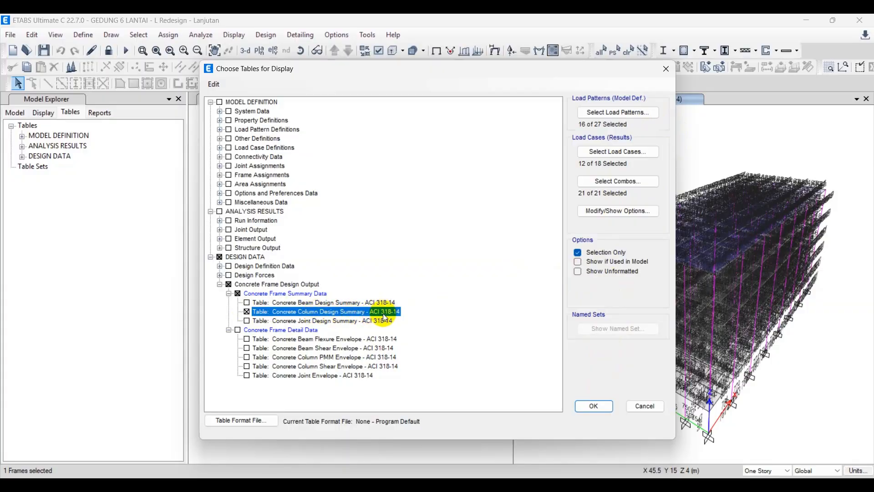
click(595, 406)
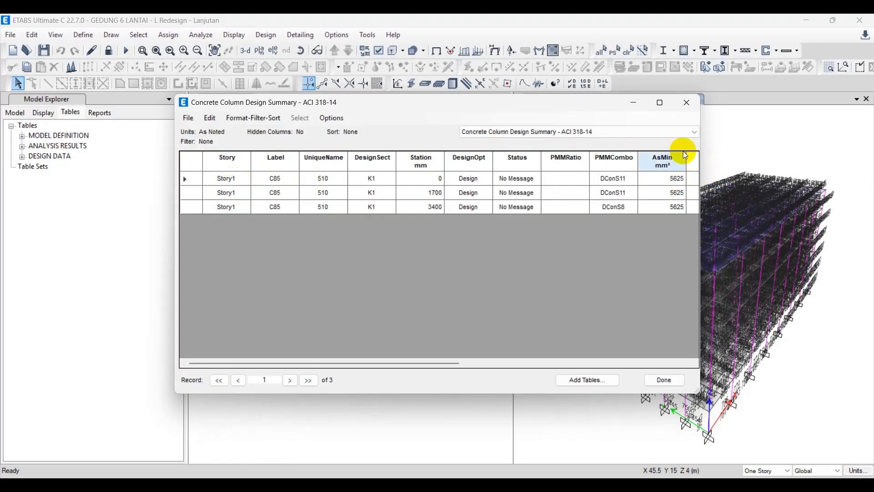
click(690, 107)
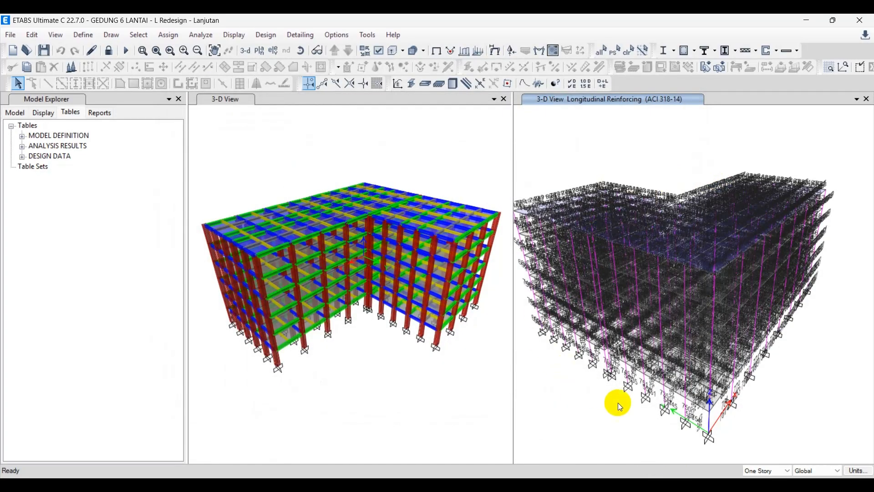
Deselect all objects and display the Concrete Column Design Summary table for every column in the model
middle_drag(575, 399, 579, 394)
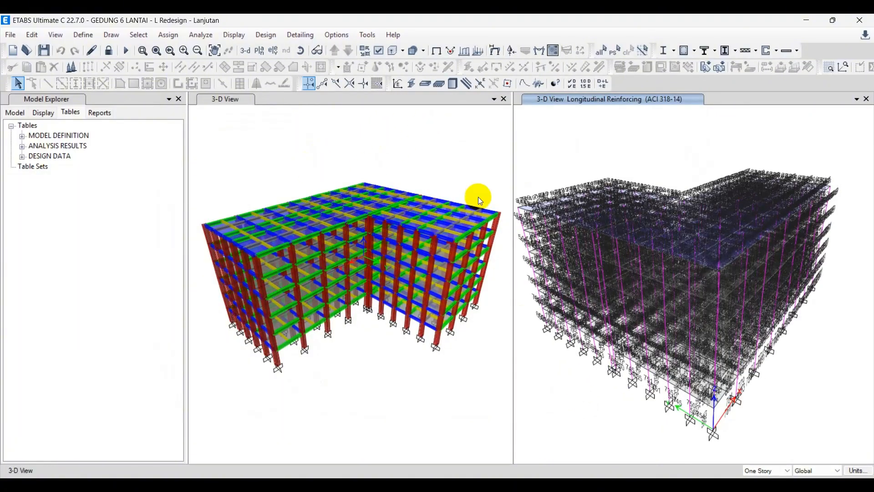
click(139, 36)
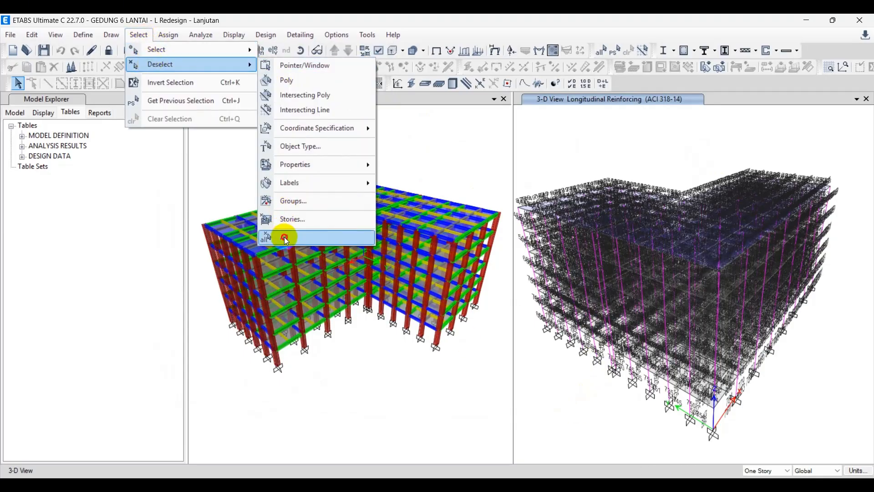
click(286, 223)
click(266, 35)
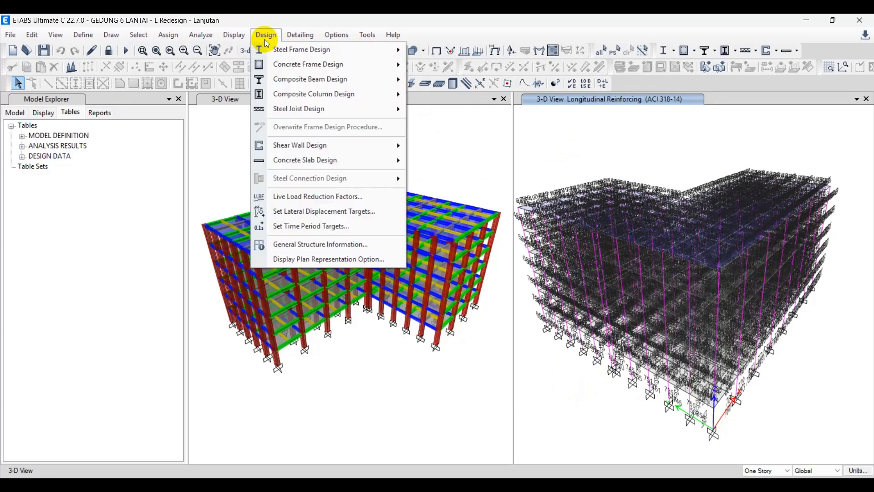
mouse_move(246, 40)
click(261, 344)
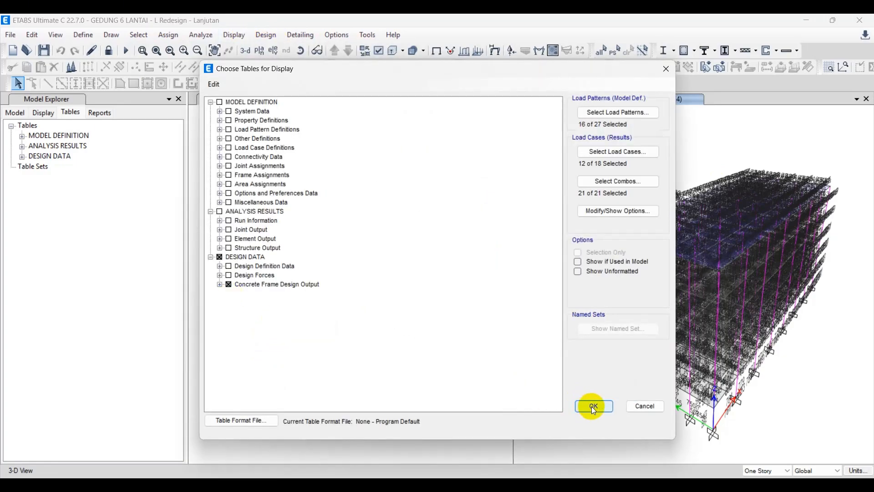
click(593, 406)
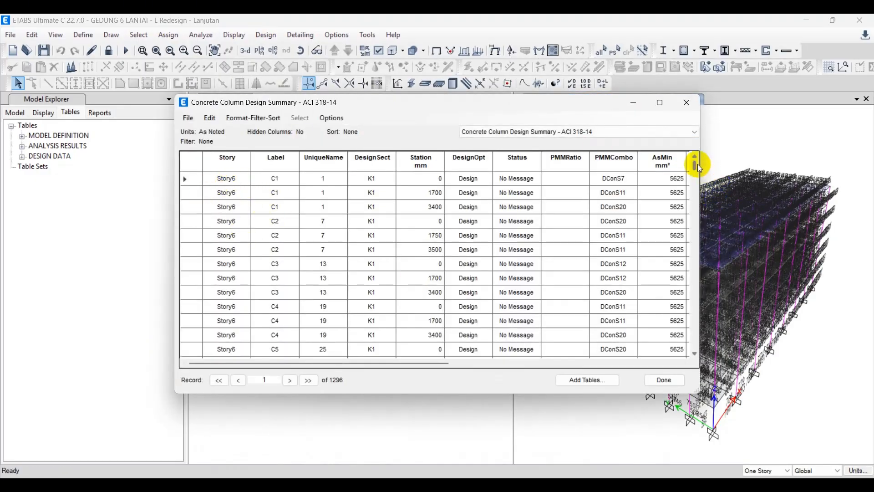
Widen the column design summary table and examine its minimum, required, mid-bar and corner-bar reinforcement areas
drag(700, 168, 688, 155)
drag(576, 101, 523, 96)
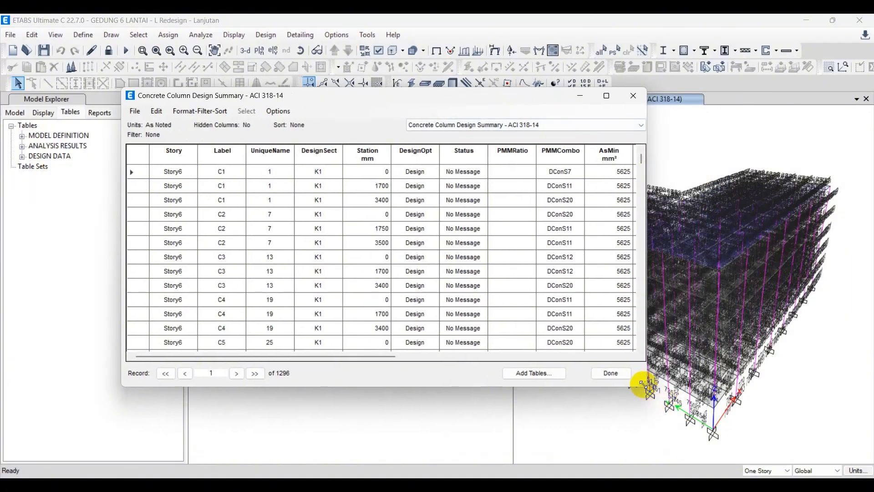
drag(787, 389, 818, 391)
drag(628, 97, 584, 94)
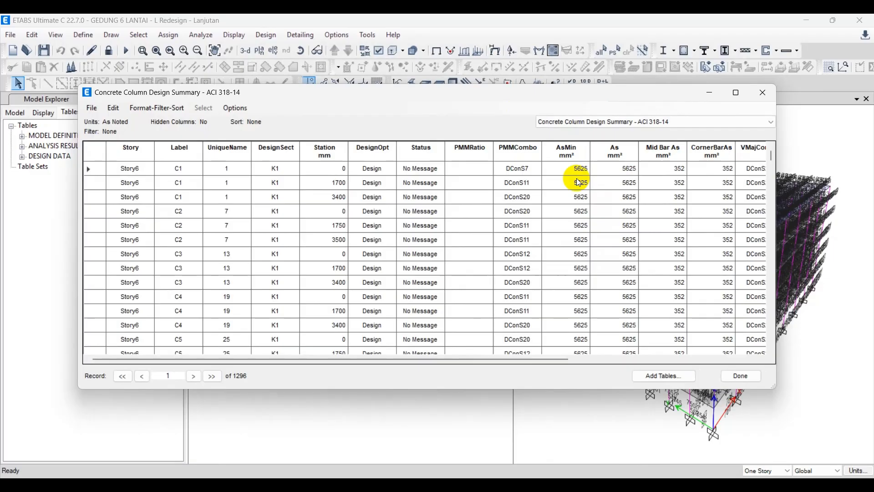
scroll(570, 285, down, 15)
scroll(574, 306, down, 10)
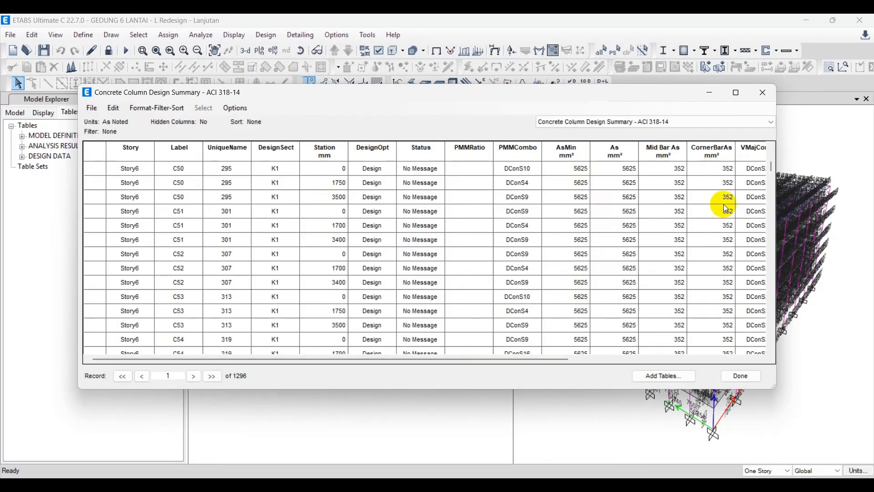
drag(773, 168, 772, 146)
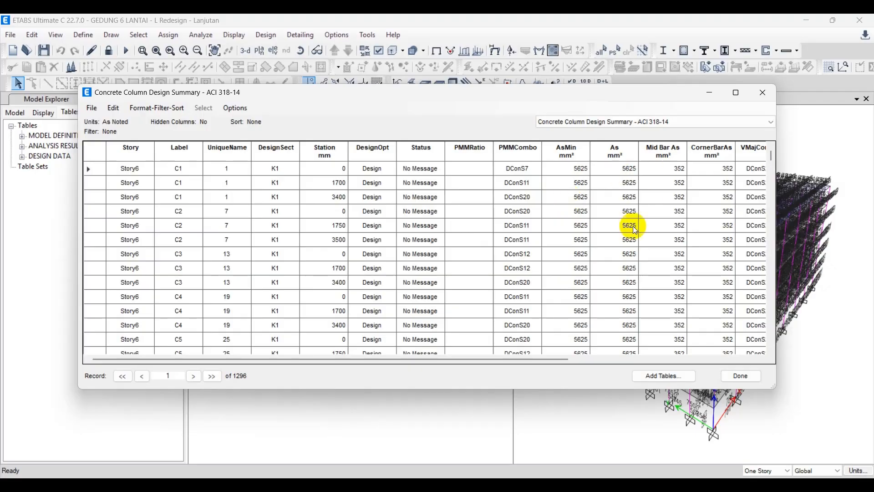
click(579, 172)
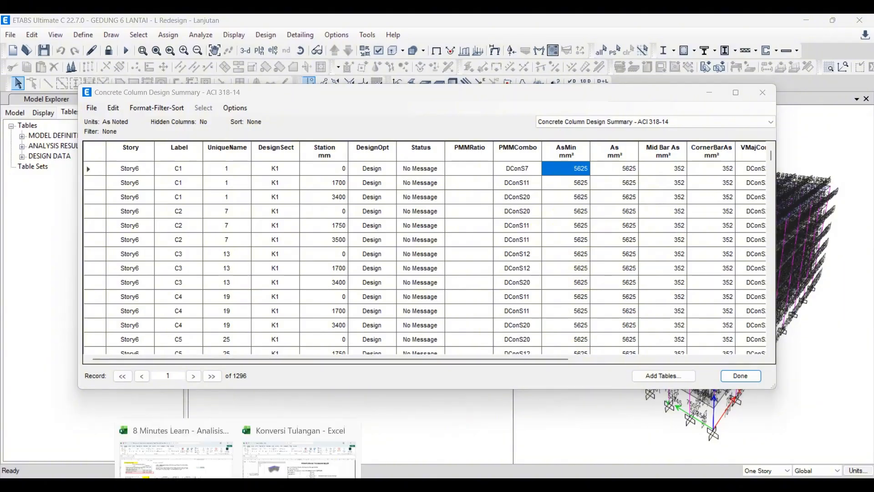
Switch to the Konversi Tulangan workbook in Excel and open its Kolom sheet
click(272, 444)
click(155, 454)
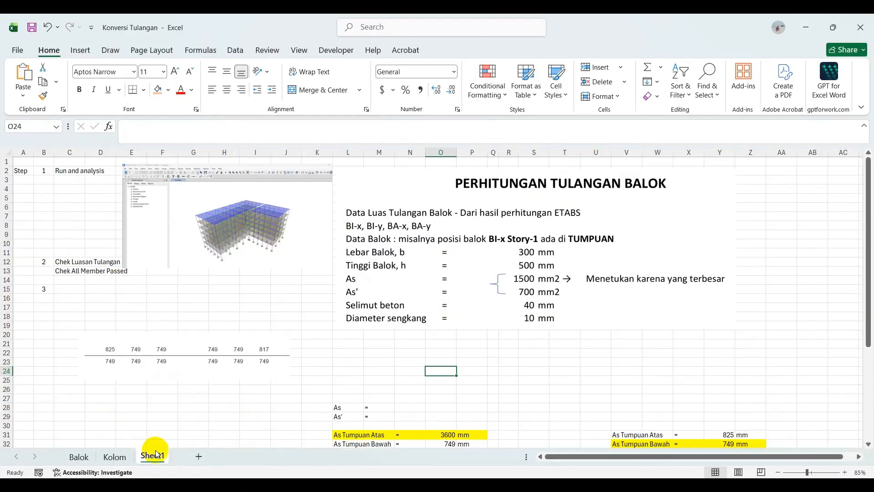
click(79, 457)
click(115, 455)
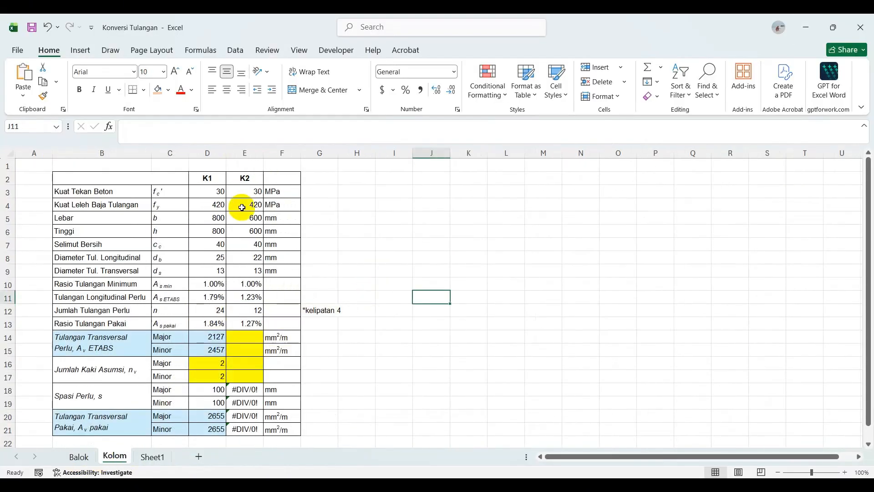
Review the K1 and K2 columns of the column reinforcement table, from concrete strength down to transverse reinforcement
click(247, 151)
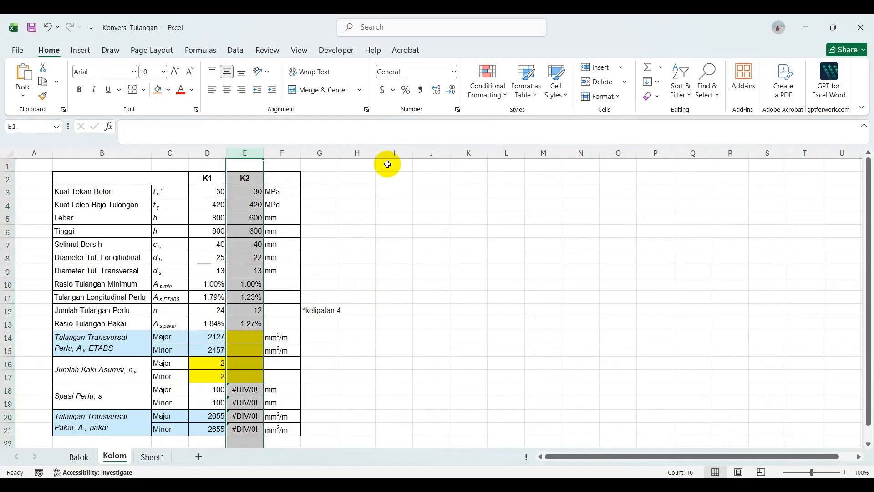
click(426, 249)
scroll(284, 337, down, 3)
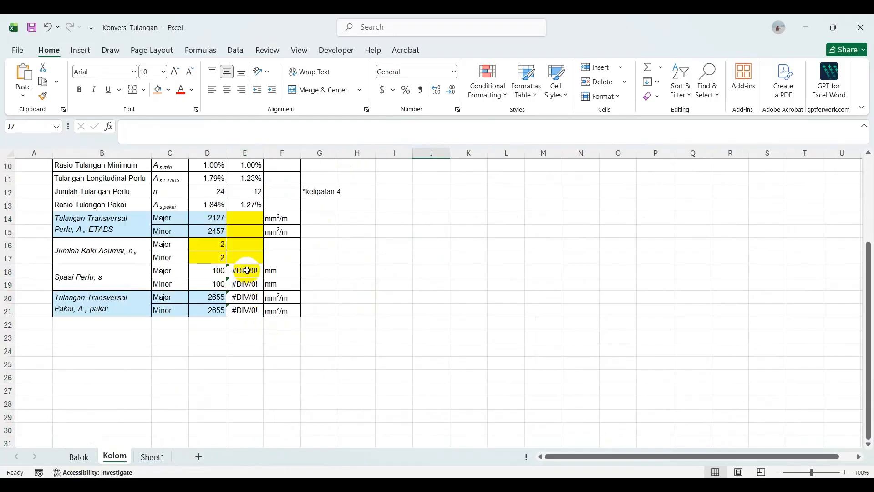
scroll(242, 271, up, 3)
ctrl+scroll(235, 249, up, 1)
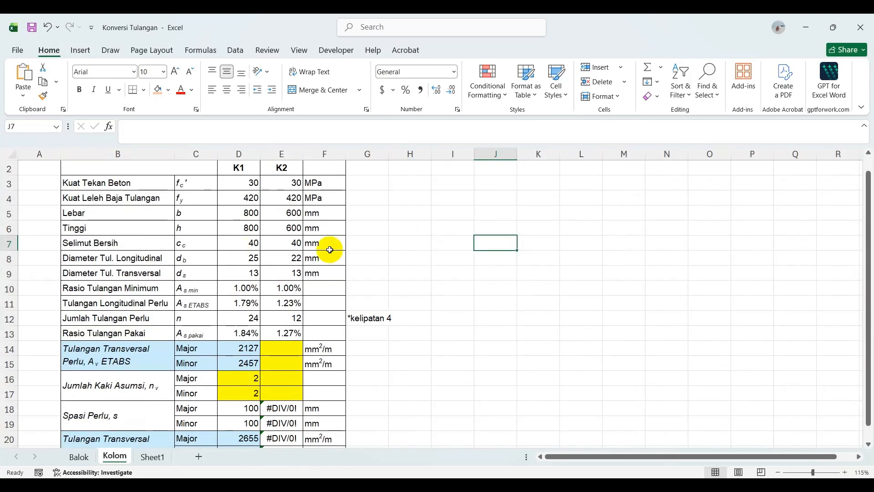
scroll(191, 200, up, 1)
click(239, 195)
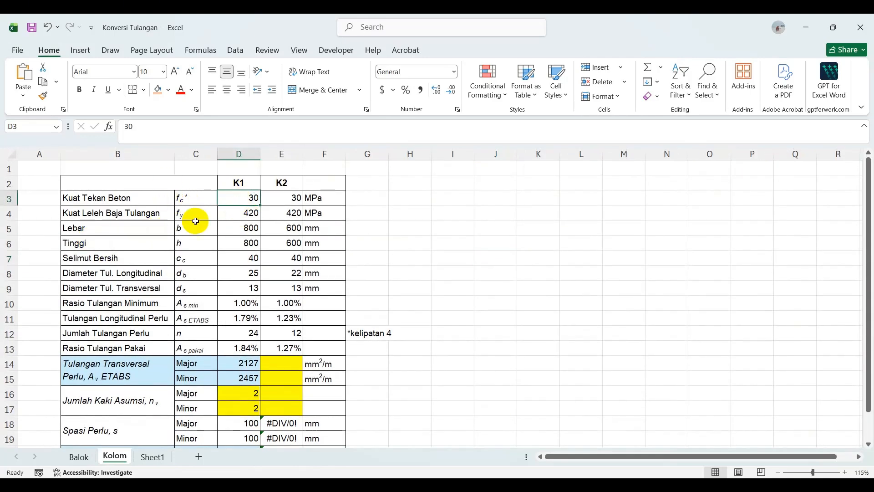
Switch back to ETABS, close the column summary table and check the defined materials, including Beton 30 MPa, without changing them
key(alt+Tab)
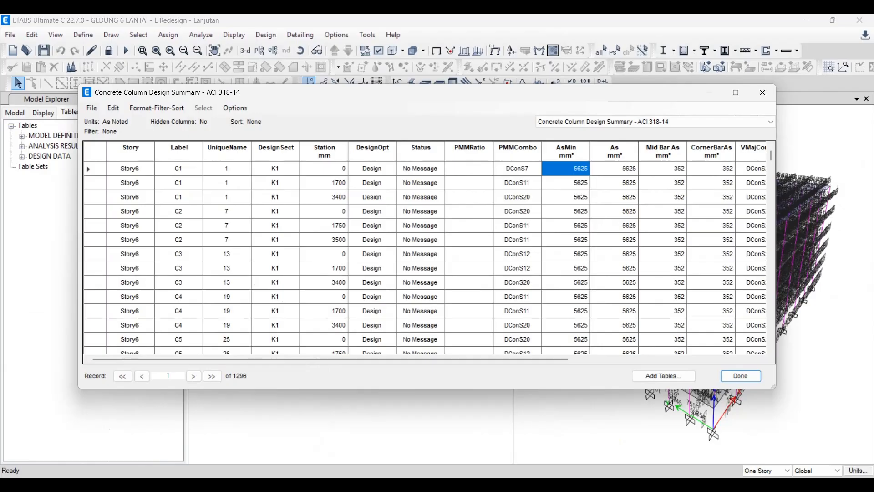
click(740, 377)
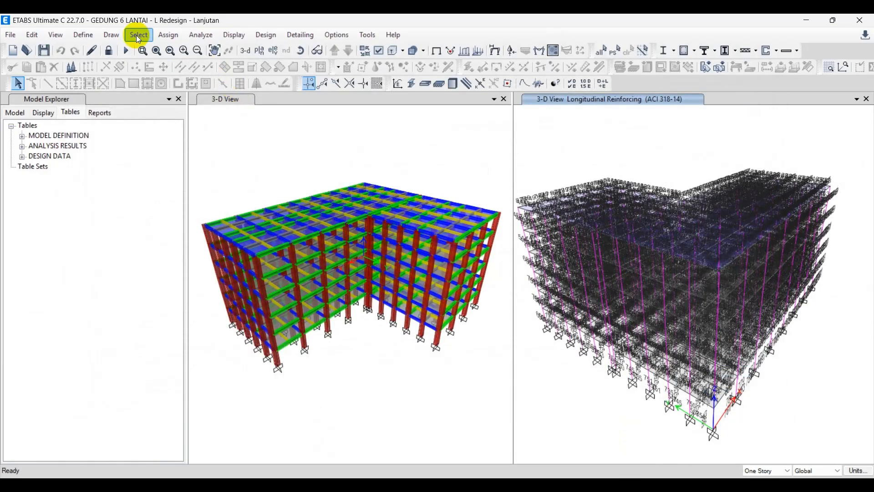
click(84, 35)
click(102, 49)
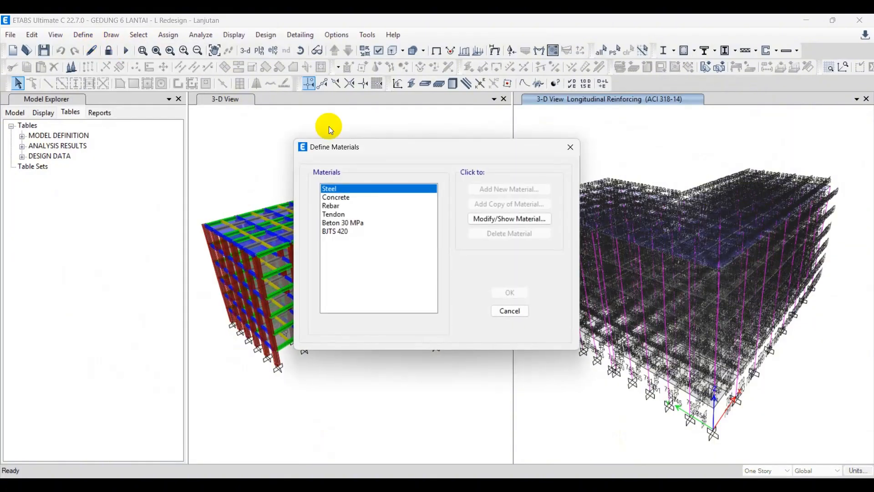
click(342, 223)
click(505, 313)
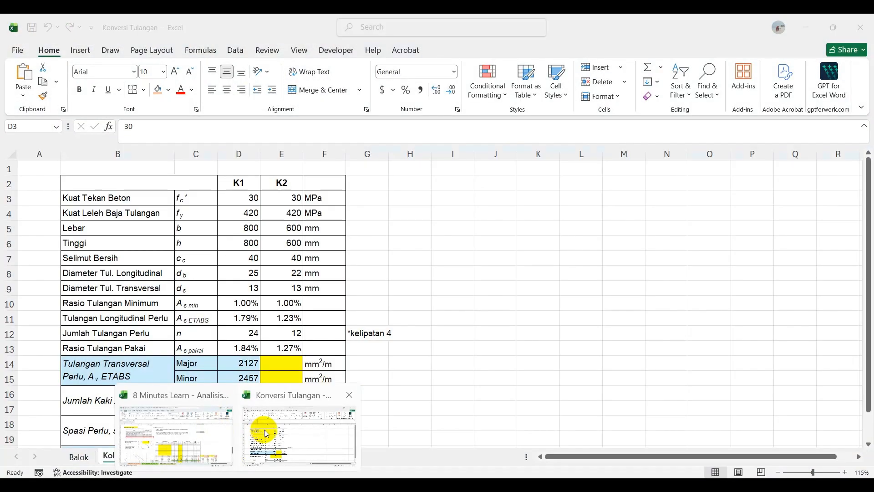
Return to the Konversi Tulangan workbook in Excel and set both the width and height of column K1 to 750 mm
click(263, 430)
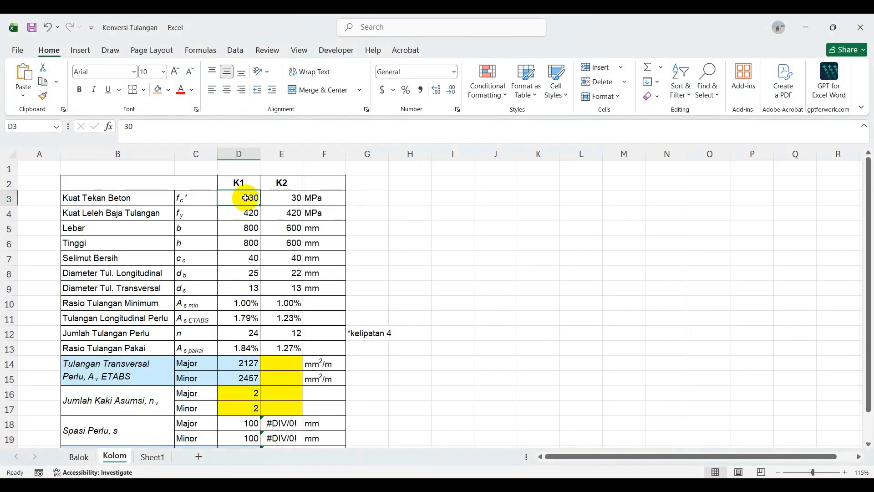
click(247, 216)
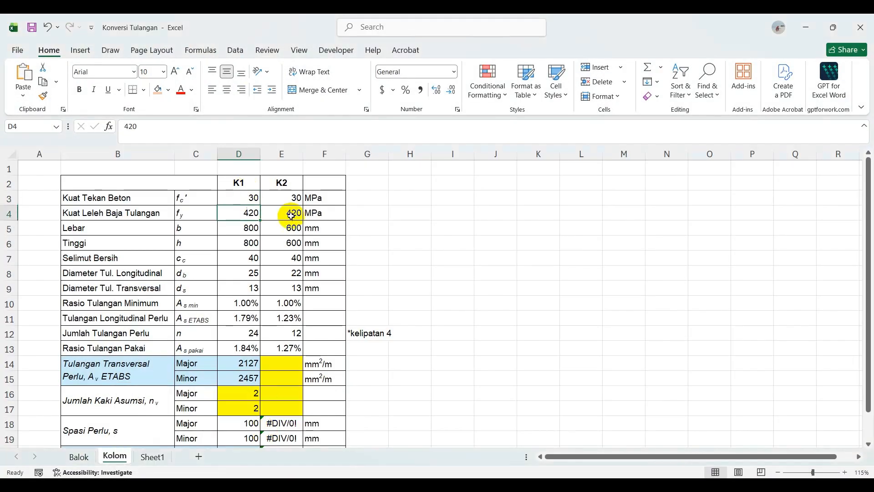
click(250, 227)
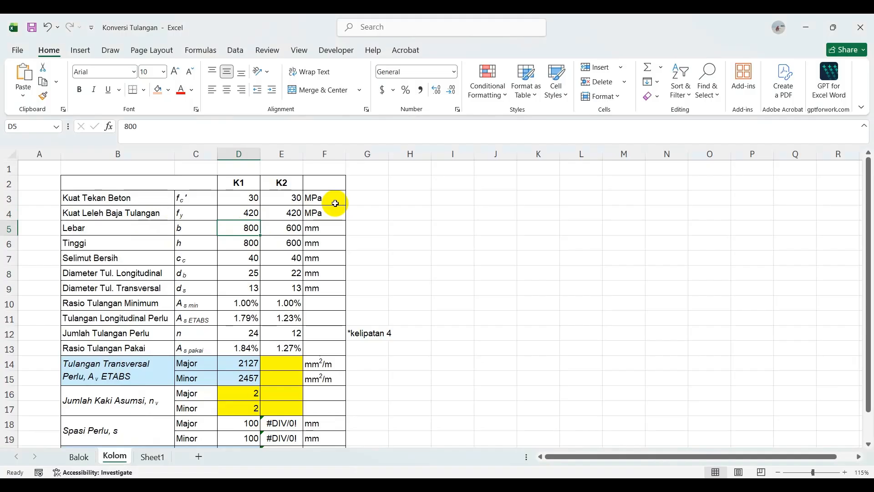
text(750)
key(Return)
text(7)
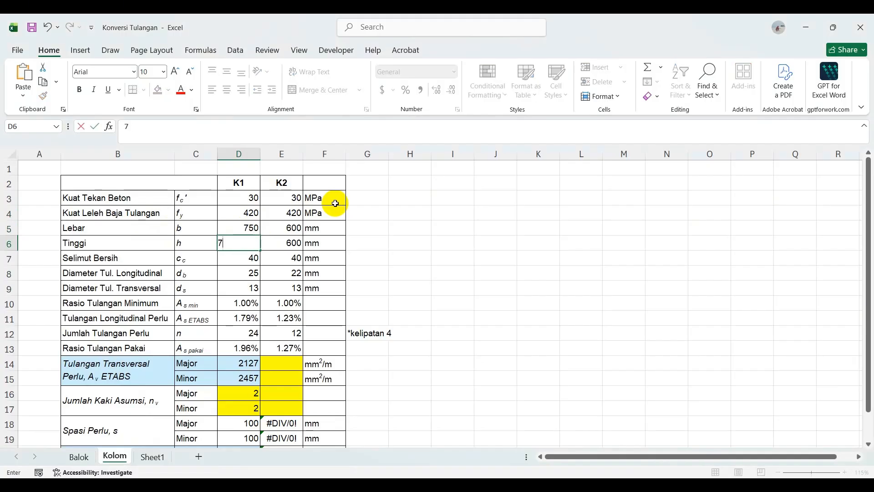
key(Return)
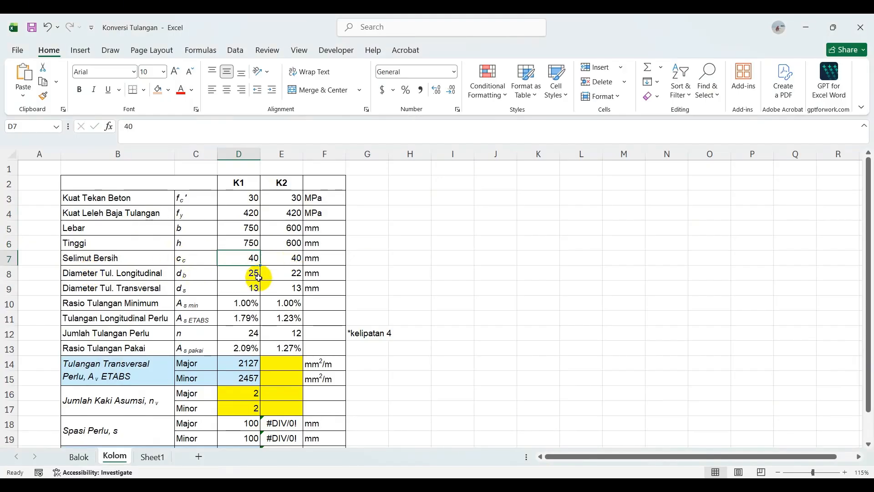
Hide the gridlines on the Kolom sheet and select the longitudinal bar diameter label in B8
click(300, 50)
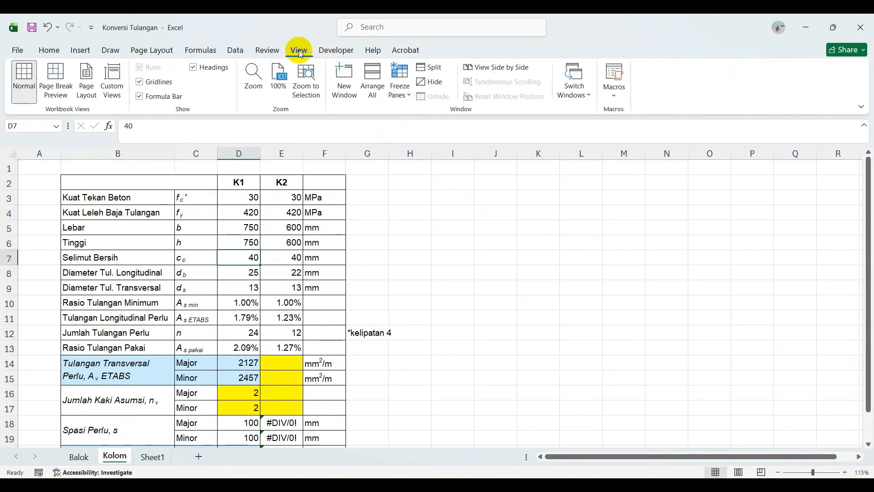
click(140, 81)
click(526, 227)
ctrl+scroll(272, 285, up, 3)
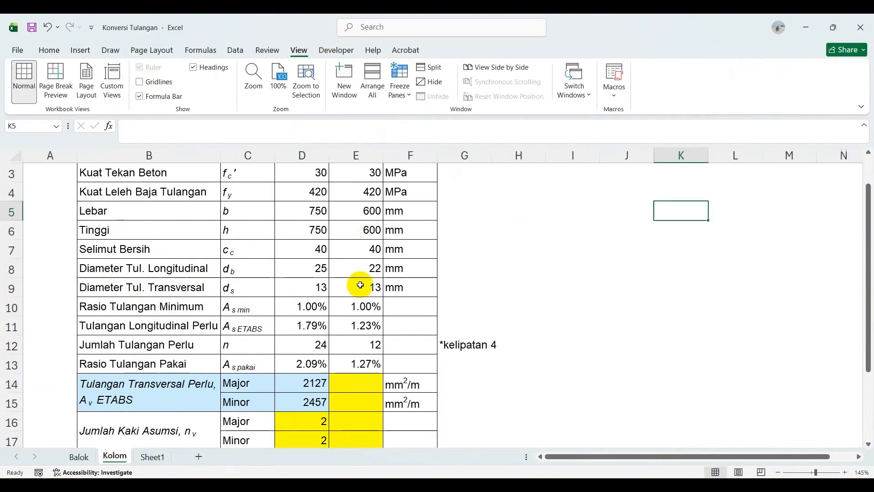
click(28, 248)
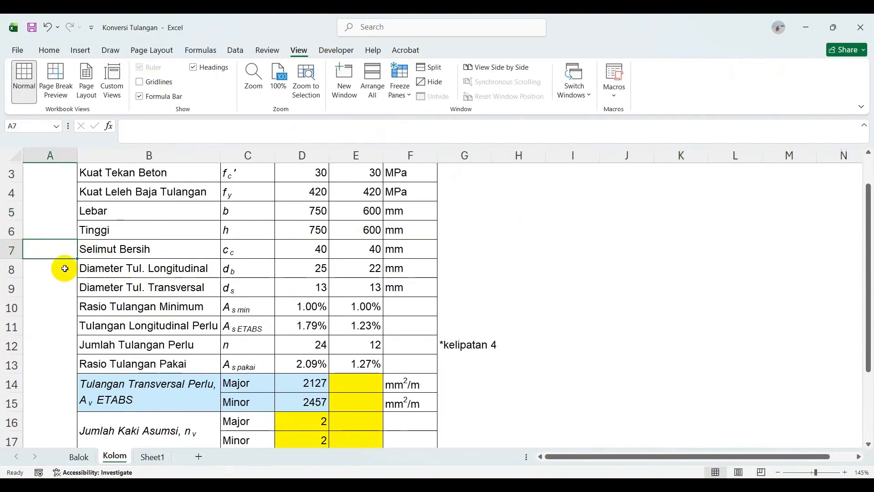
click(136, 268)
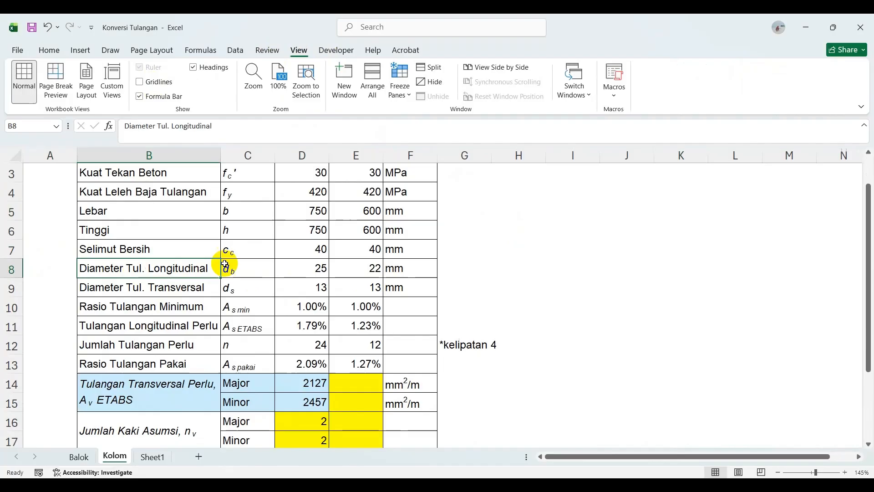
Set the longitudinal bar diameter of column K1 to 22 mm in D8
click(320, 267)
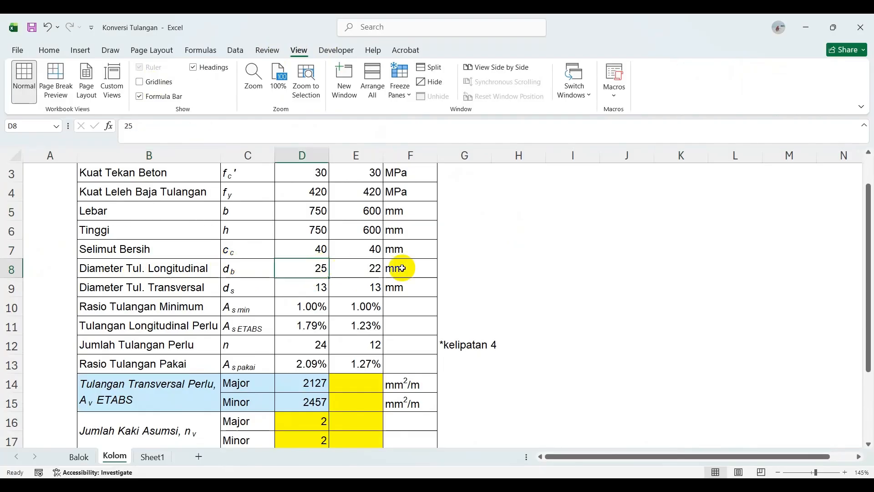
text(22)
key(Return)
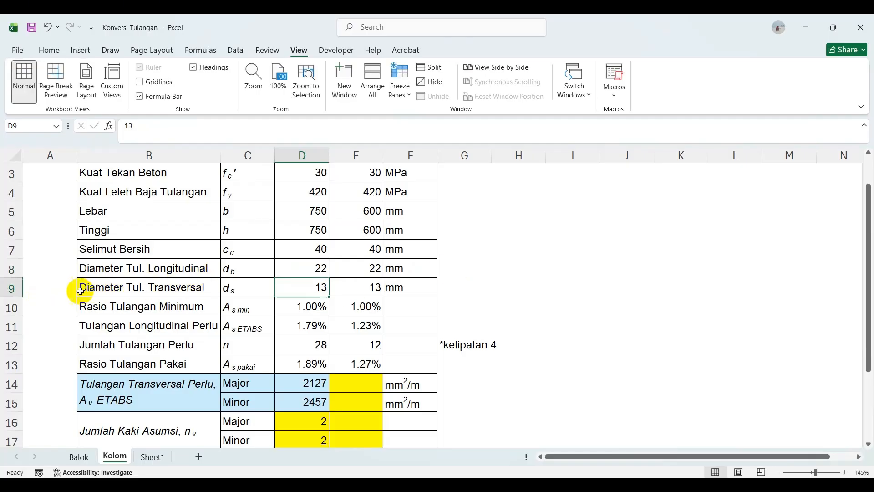
Check K1's minimum and required longitudinal ratios, then switch to ETABS and inspect the edge columns' longitudinal reinforcing labels up close
click(310, 308)
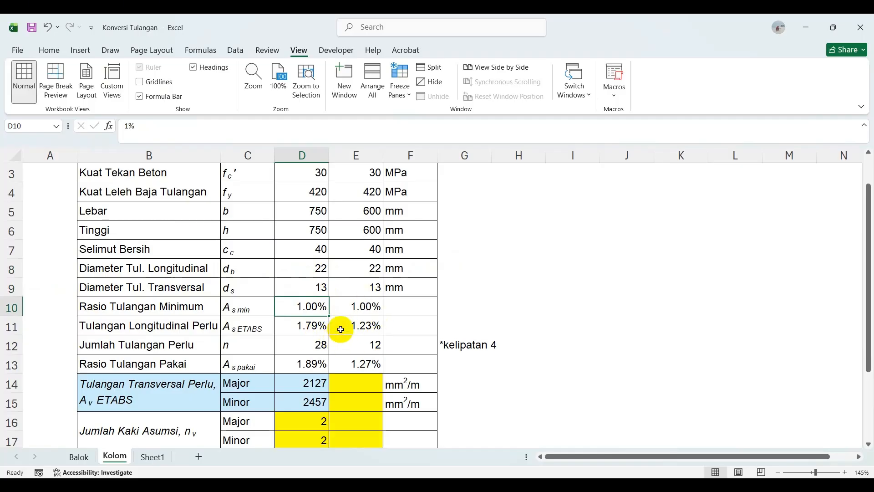
click(145, 326)
click(303, 328)
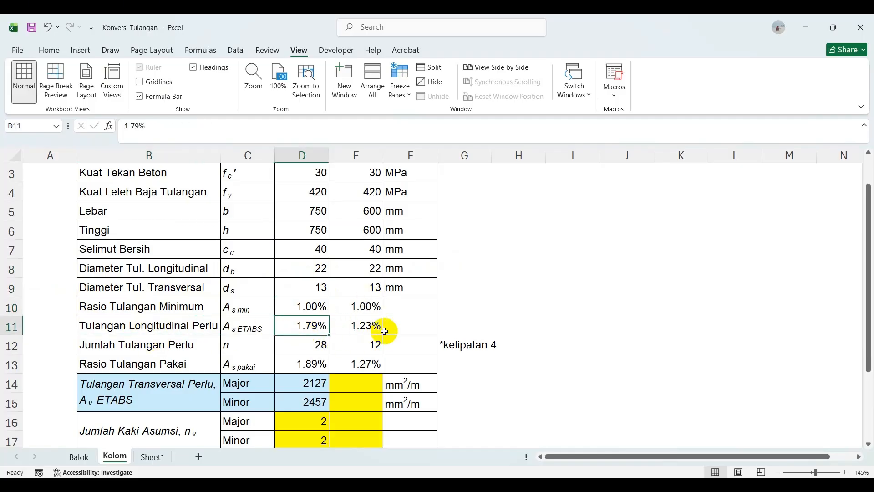
key(alt+Tab)
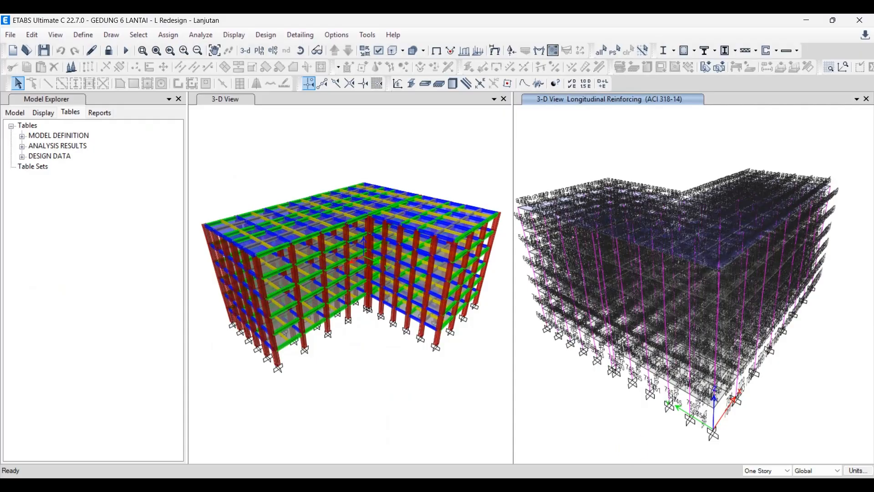
scroll(539, 268, up, 3)
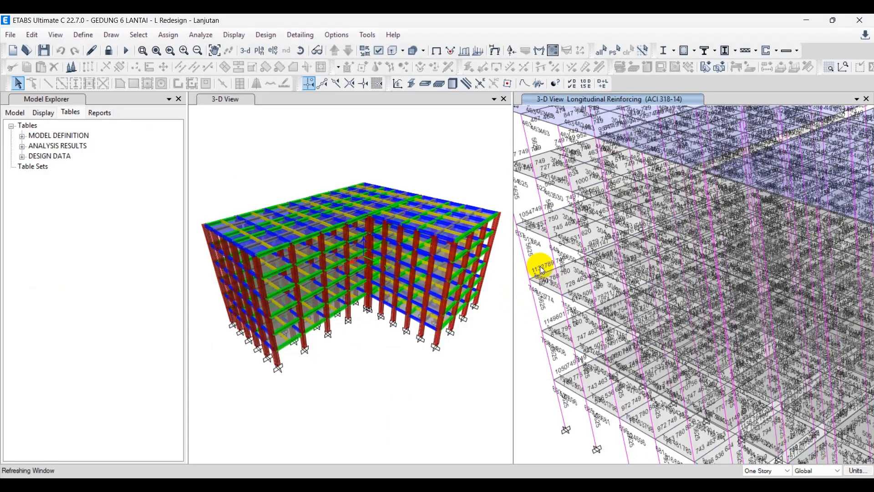
middle_drag(540, 267, 591, 274)
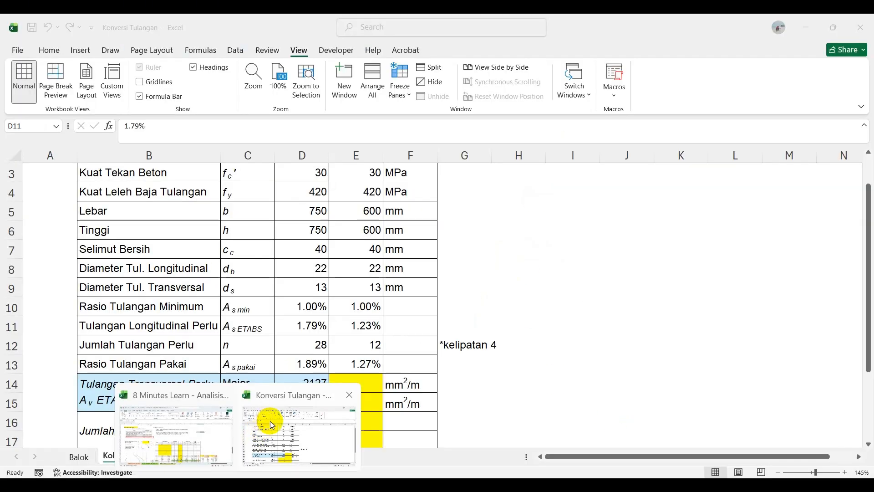
Return to the Konversi Tulangan workbook in Excel and set column K1's required longitudinal reinforcement ratio in D11 to 1%
click(275, 415)
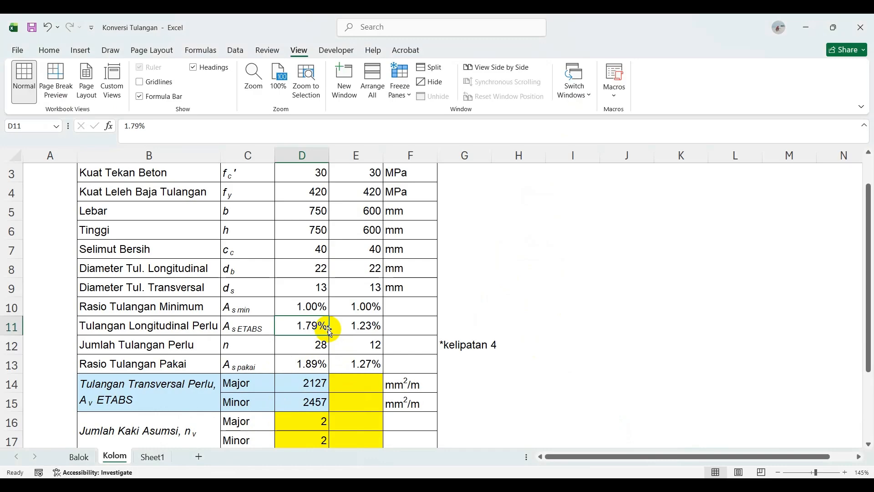
text(1)
key(Return)
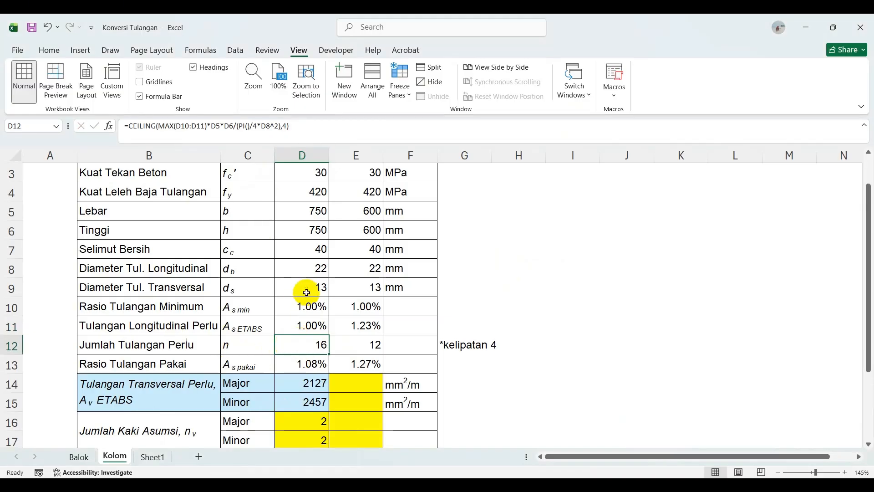
Review K1's longitudinal bar diameter, the required bar count formula in D12 and the transverse reinforcement rows down to row 21
click(305, 268)
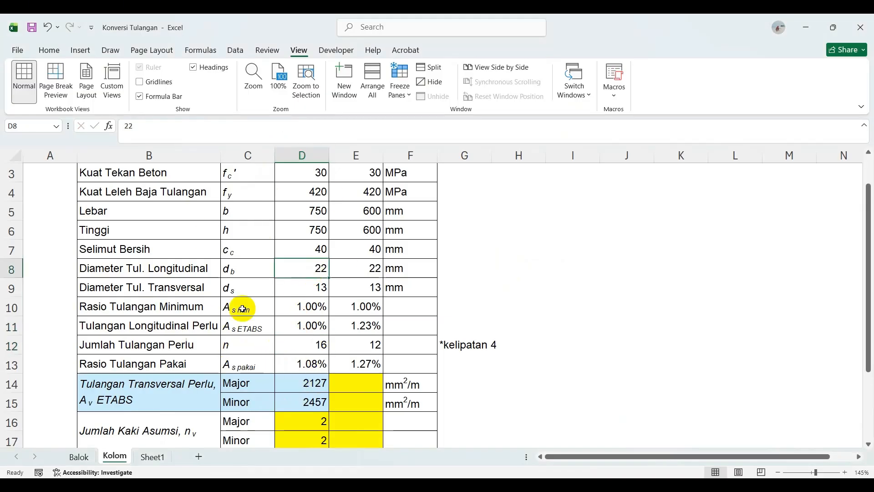
click(297, 346)
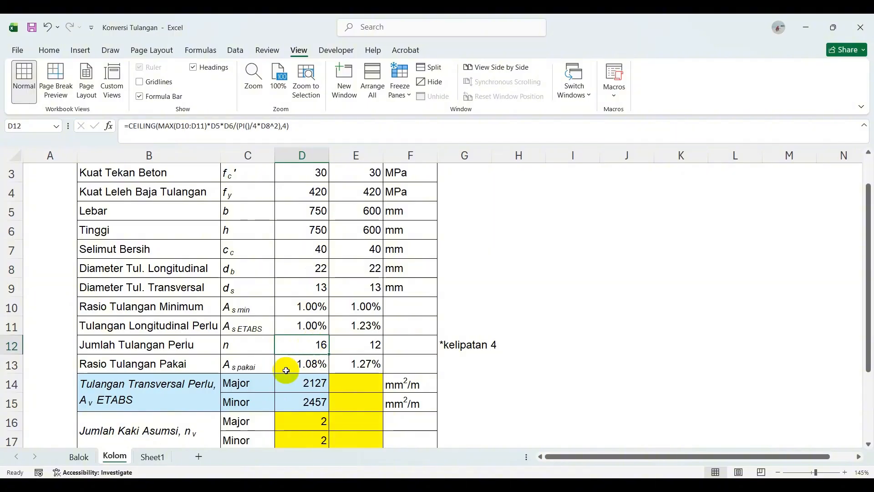
click(314, 383)
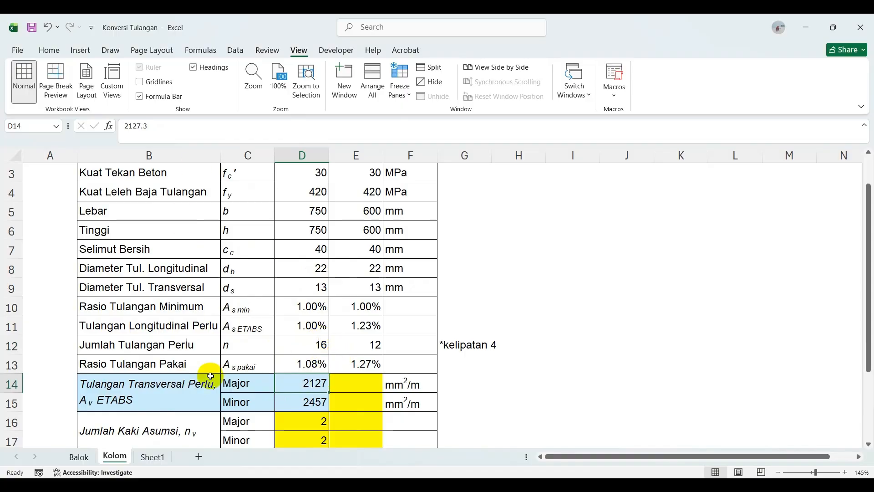
scroll(203, 390, down, 1)
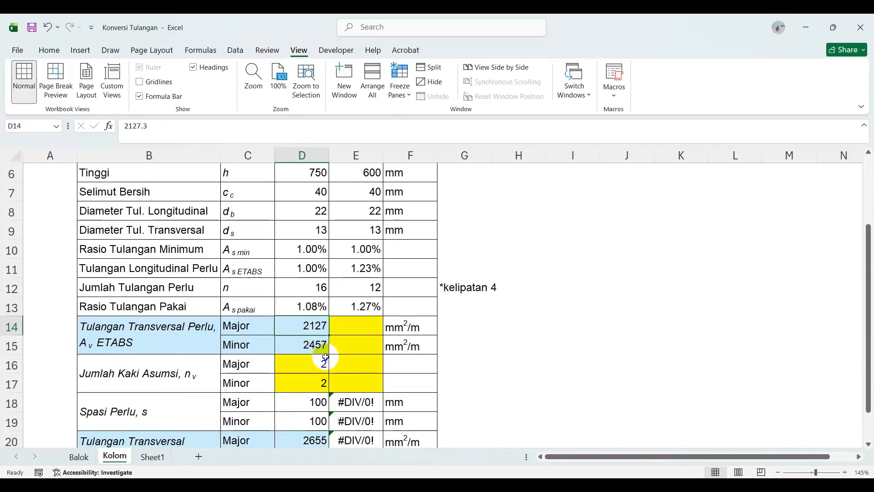
scroll(319, 357, down, 1)
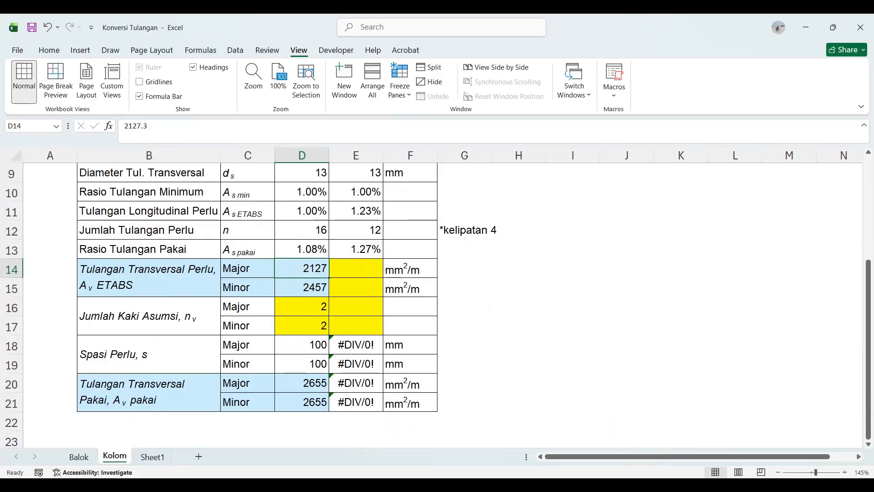
Switch to ETABS and display the Shear Reinforcing concrete frame design output in the 3-D view
click(638, 488)
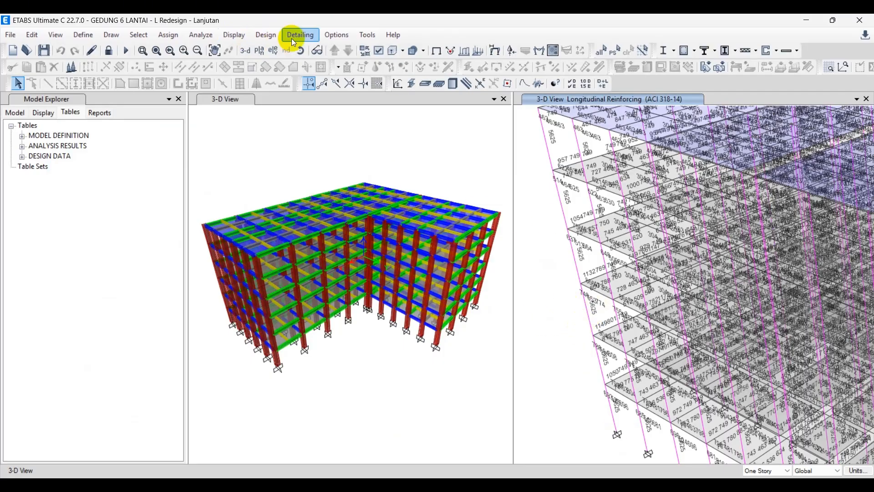
click(266, 35)
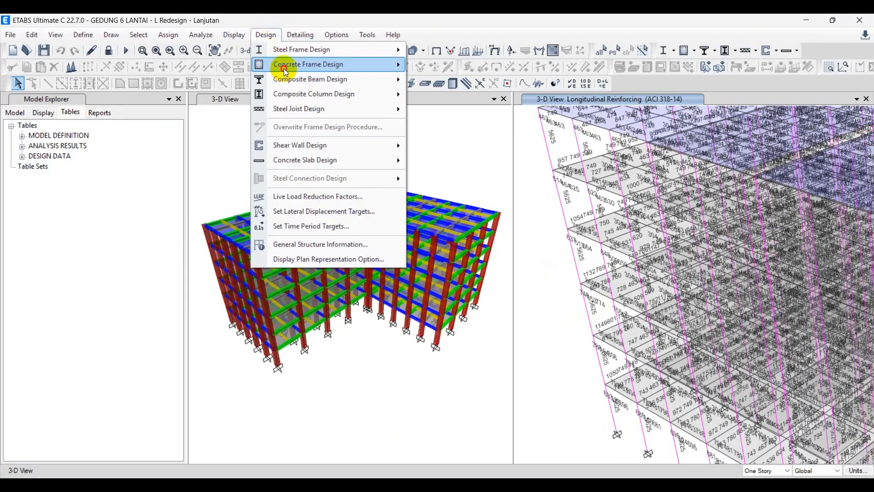
mouse_move(270, 66)
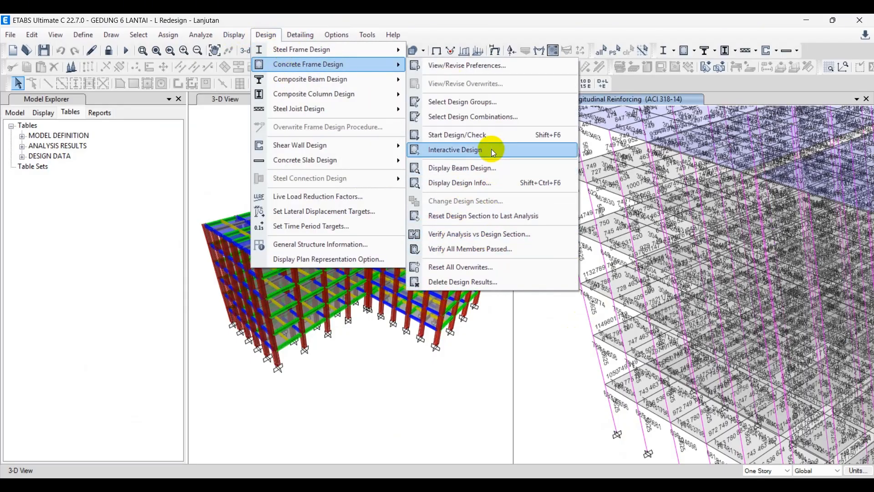
click(485, 186)
click(415, 191)
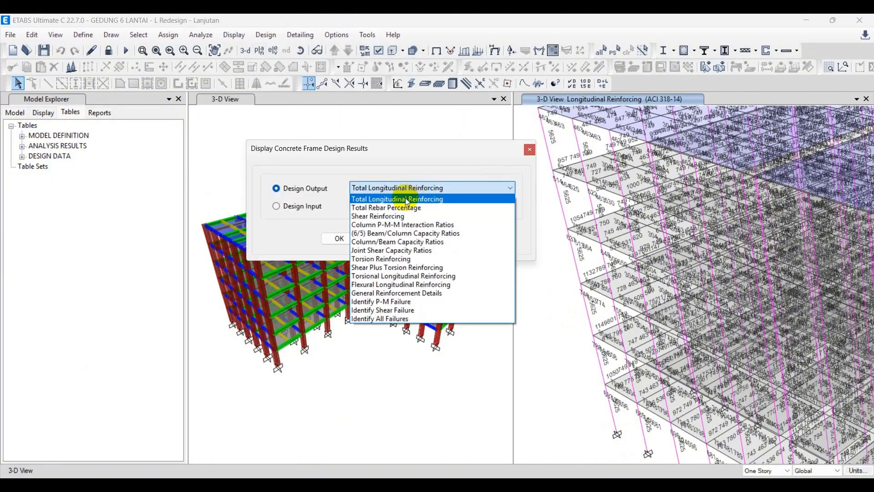
click(390, 217)
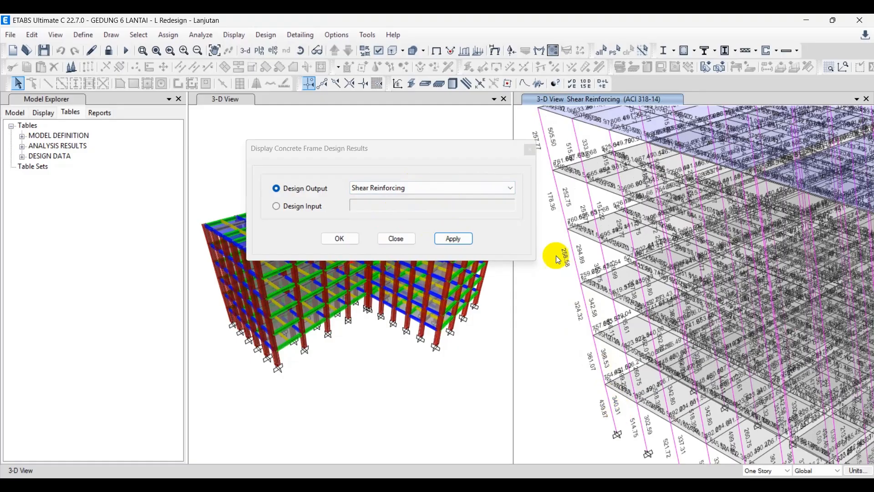
drag(471, 148, 442, 152)
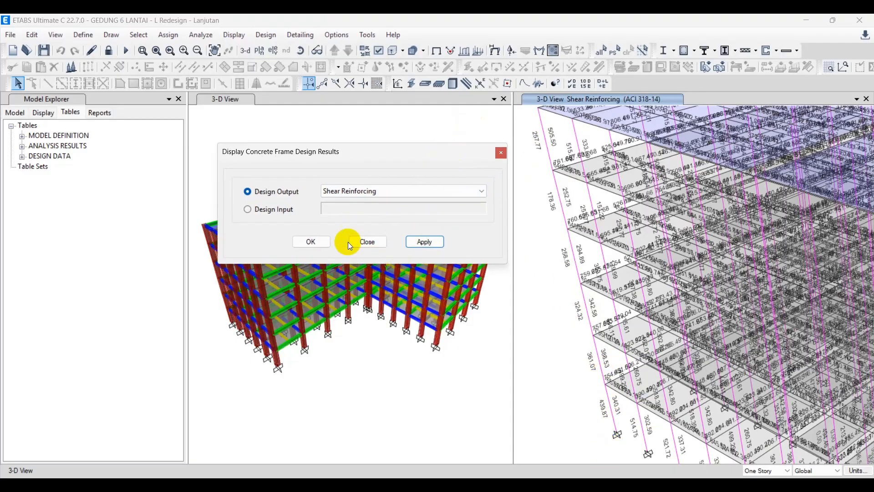
click(342, 192)
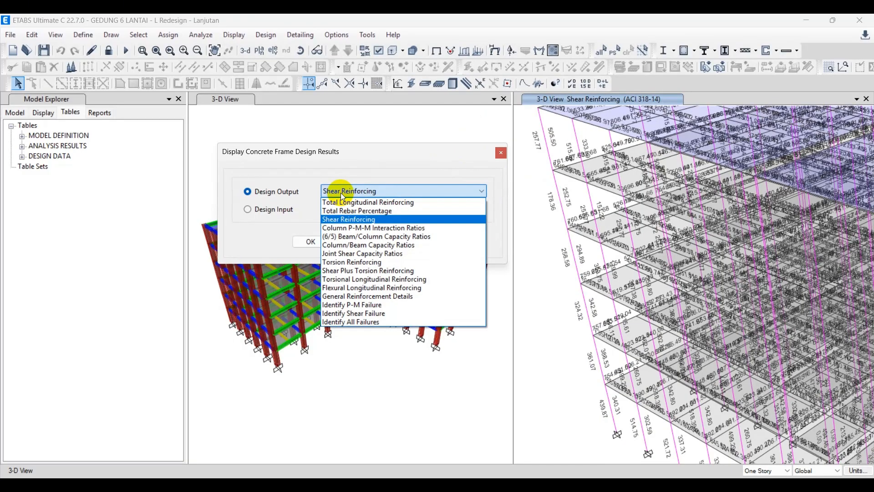
click(349, 156)
click(309, 241)
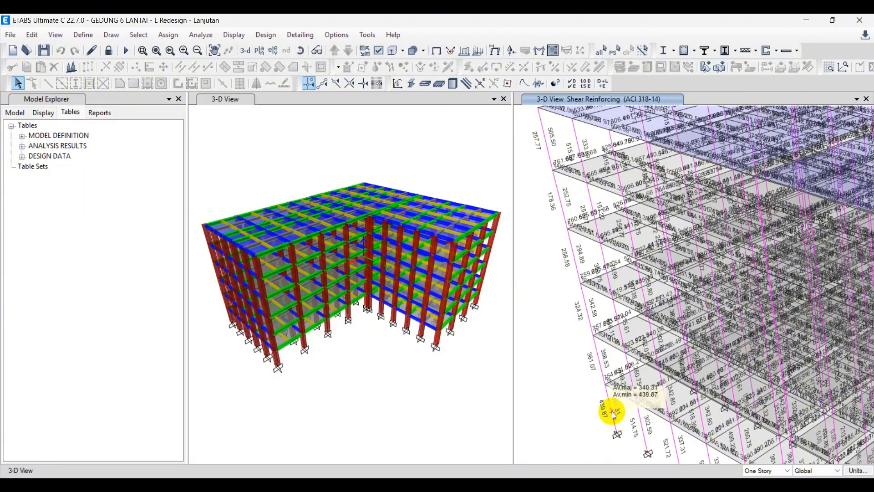
Return to the Konversi Tulangan workbook and examine K1's required major and minor transverse reinforcement inputs in D14:D15
click(239, 485)
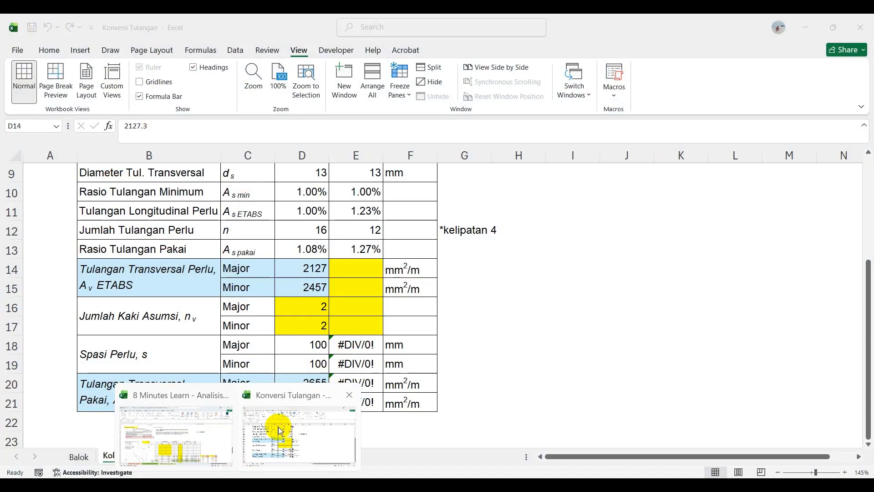
click(273, 426)
click(545, 314)
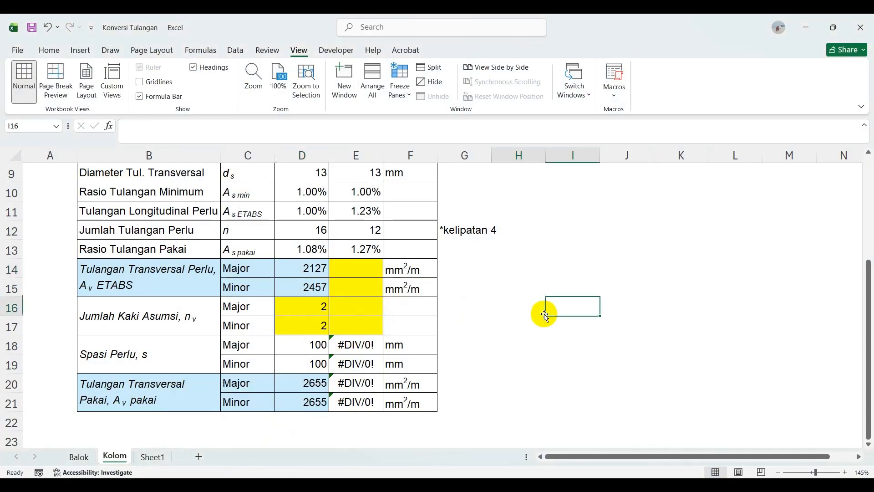
click(299, 268)
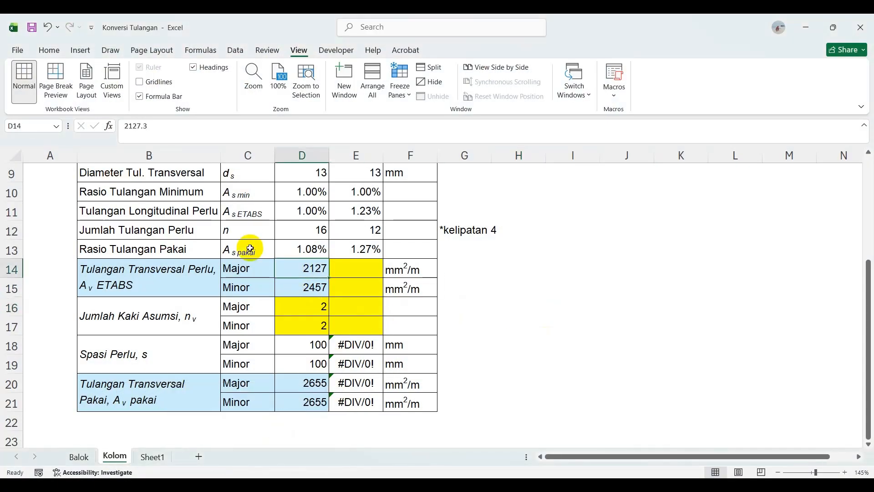
click(307, 292)
click(306, 268)
click(309, 286)
drag(296, 272, 297, 285)
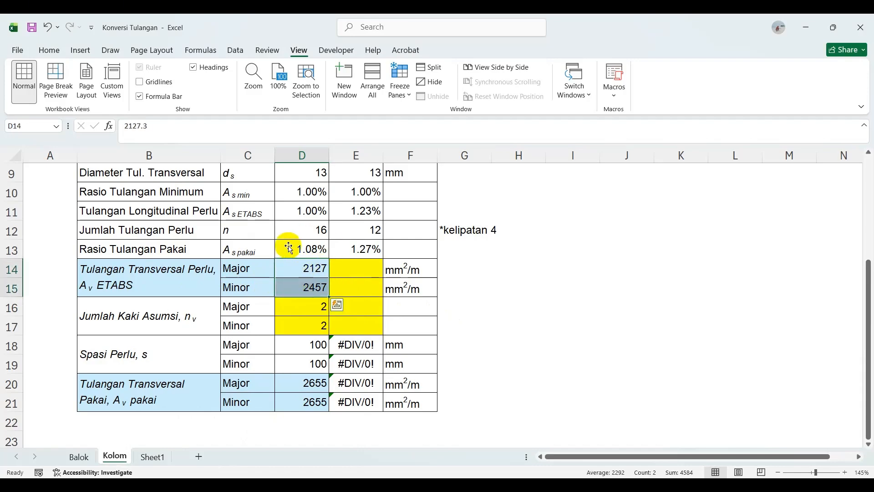
scroll(310, 267, up, 1)
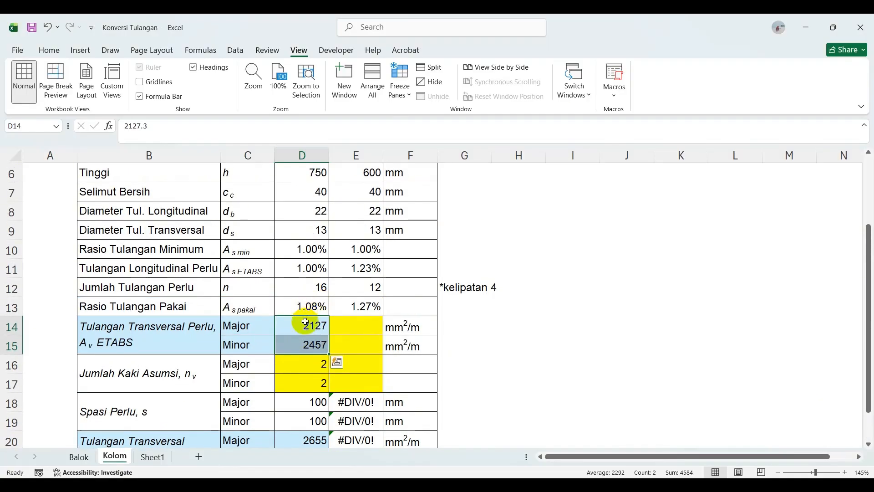
Switch back to ETABS and open the design details of the Story1 corner column C96 with section K1
key(alt+Tab)
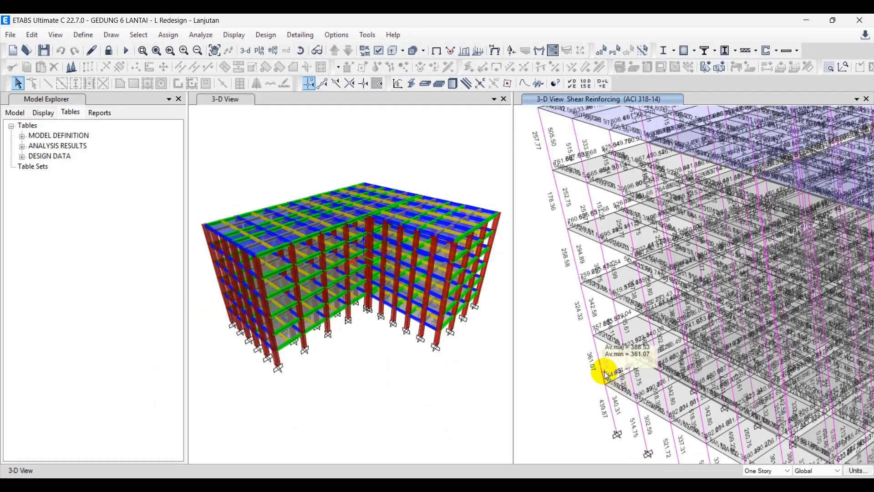
mouse_move(605, 394)
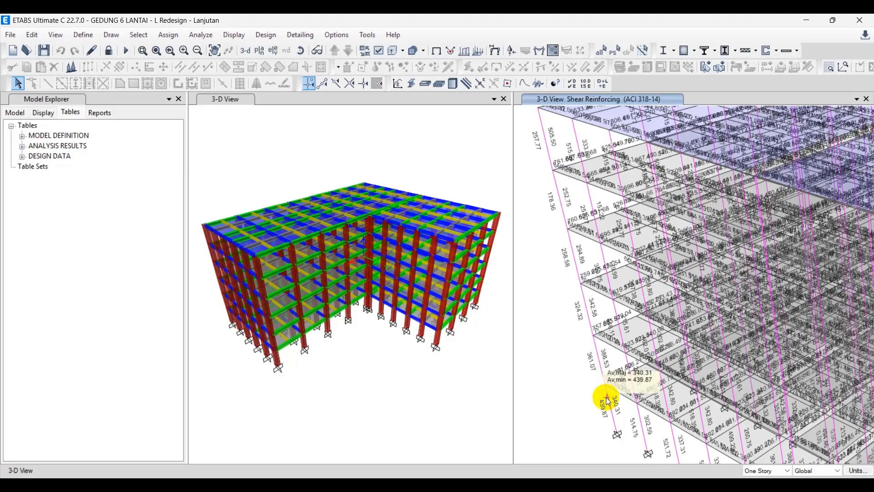
right_click(614, 406)
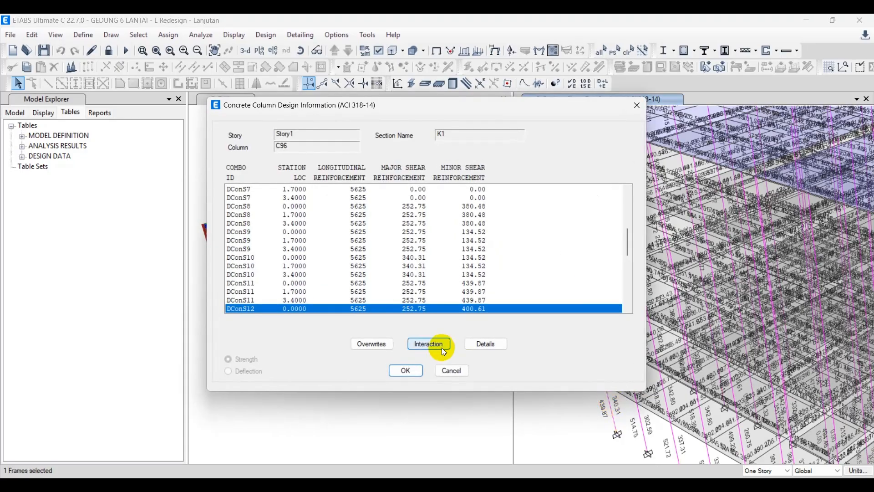
click(484, 344)
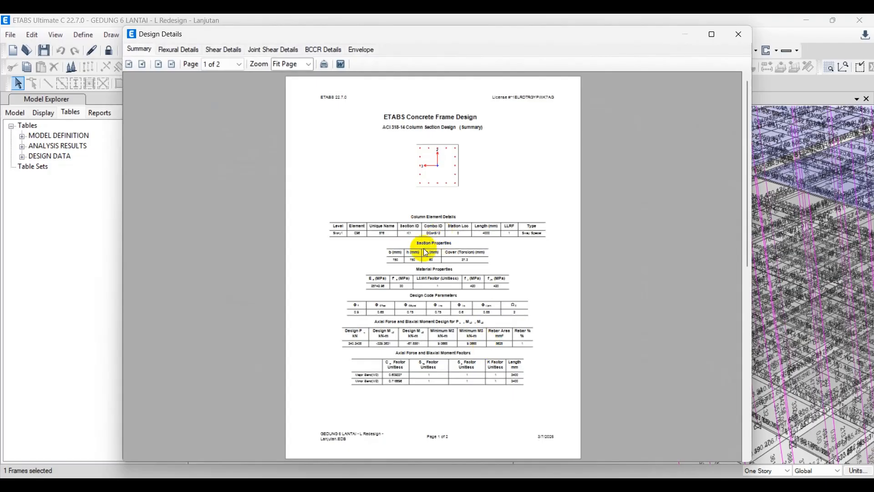
Examine the column's design summary, from section and material properties through rebar area to the major and minor shear rebar Av/s
ctrl+scroll(521, 367, up, 6)
ctrl+scroll(569, 339, up, 1)
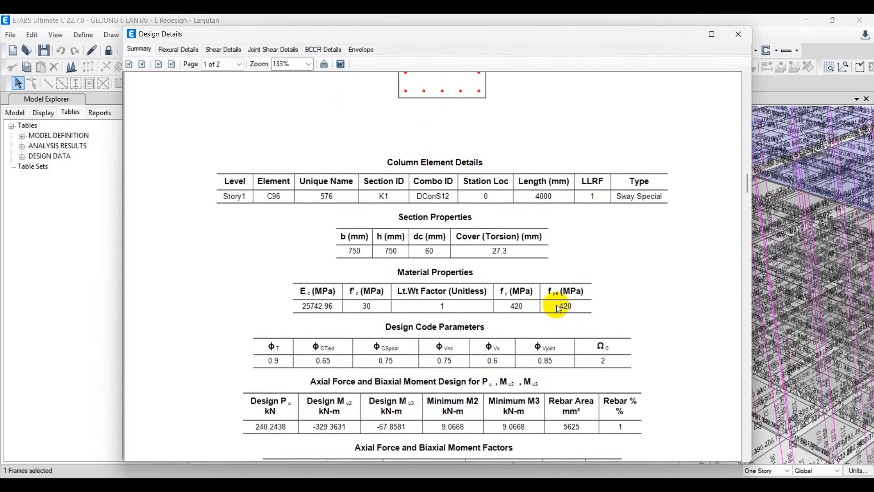
scroll(541, 291, down, 2)
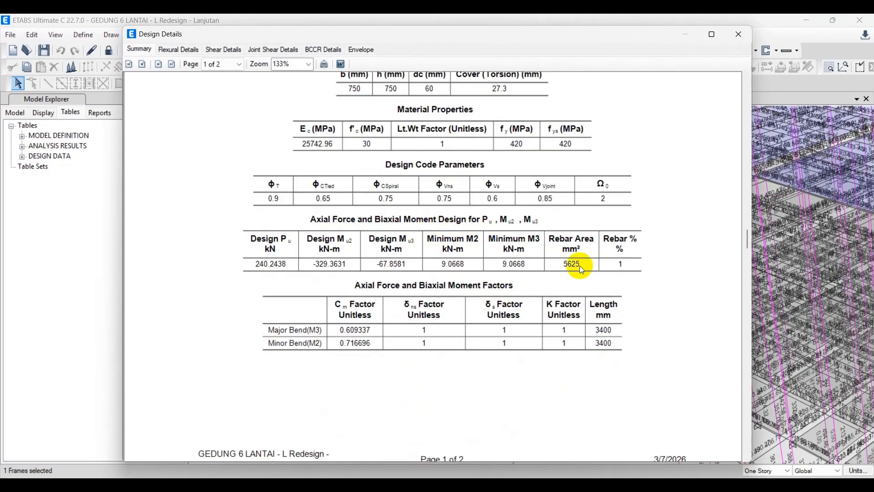
scroll(581, 268, down, 3)
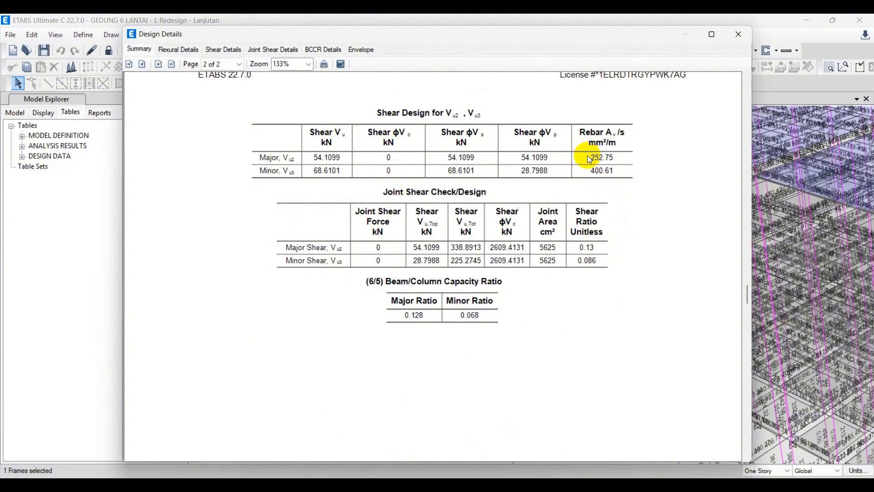
ctrl+scroll(590, 161, up, 3)
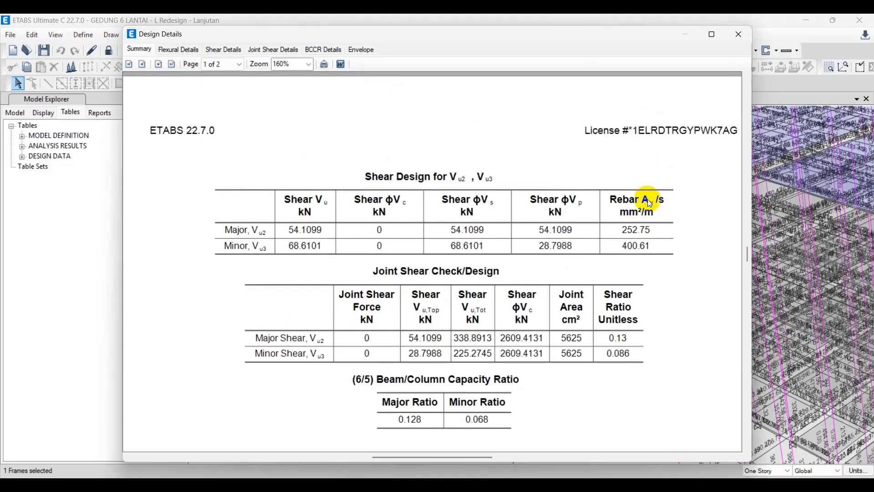
Close the design details and compare column C96's major and minor shear reinforcement across all load combinations, including DConS11
scroll(648, 204, up, 3)
scroll(648, 204, down, 4)
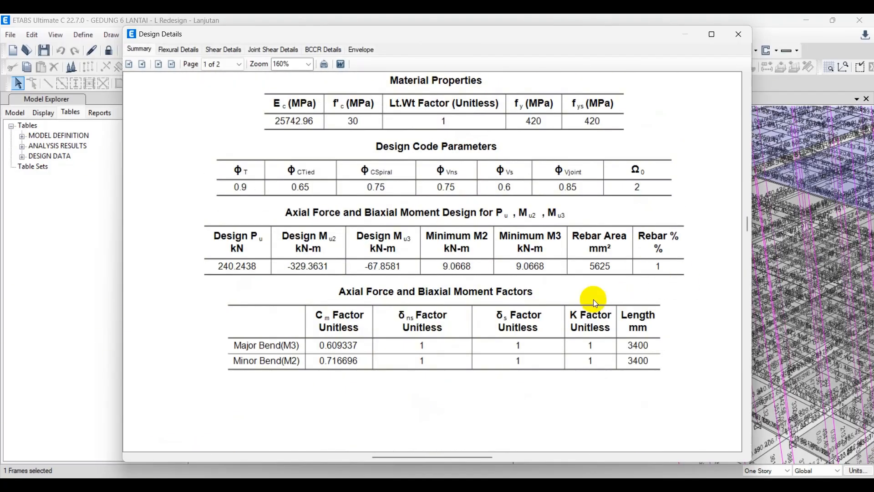
click(738, 35)
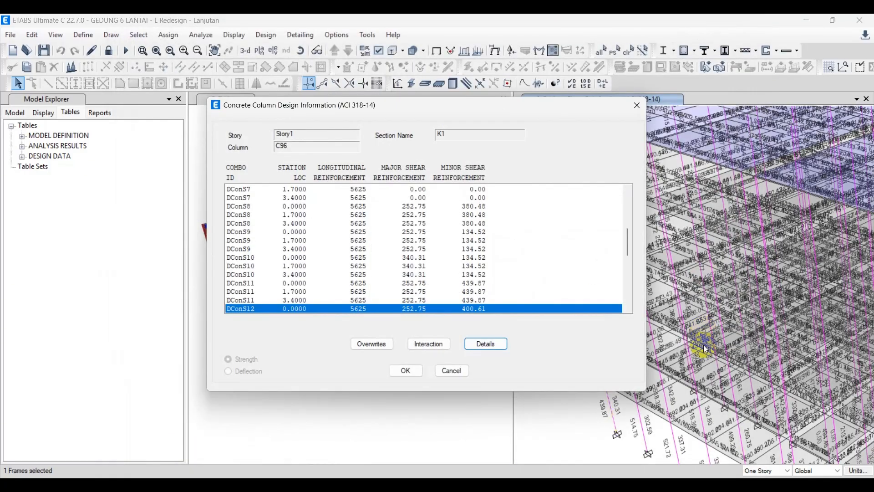
scroll(498, 295, down, 6)
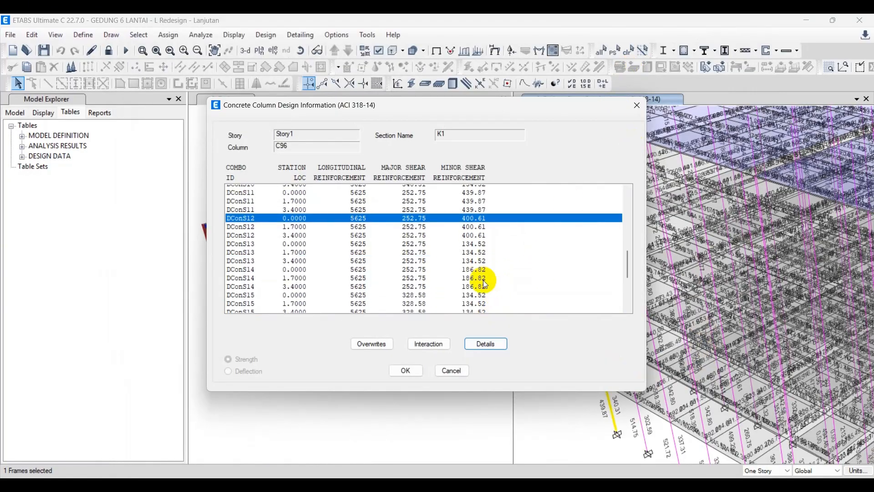
scroll(505, 278, up, 6)
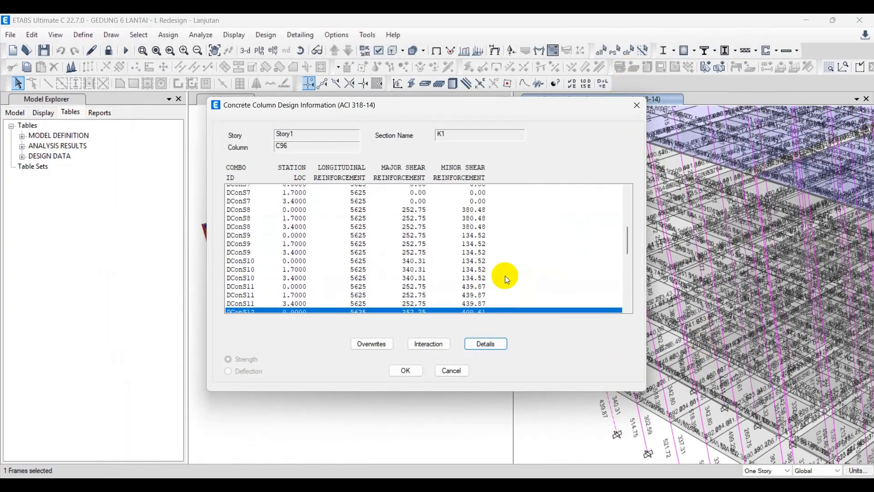
scroll(506, 277, down, 1)
click(507, 279)
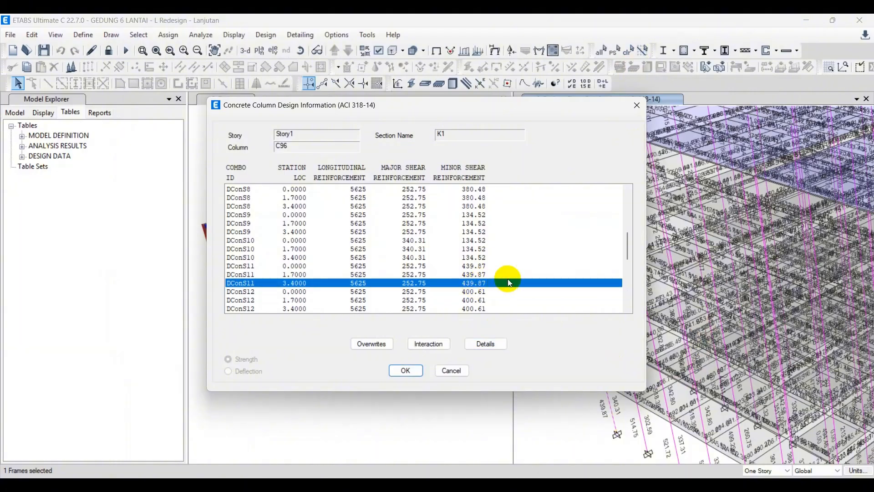
scroll(511, 272, down, 5)
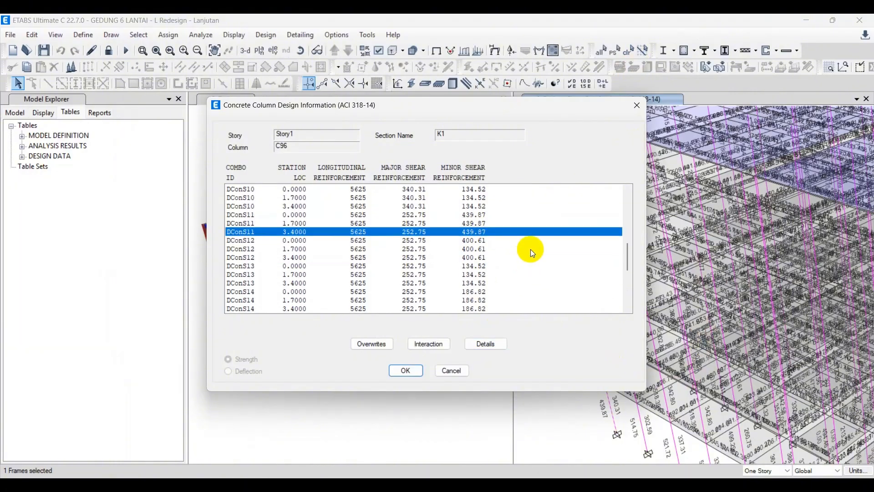
scroll(531, 250, down, 3)
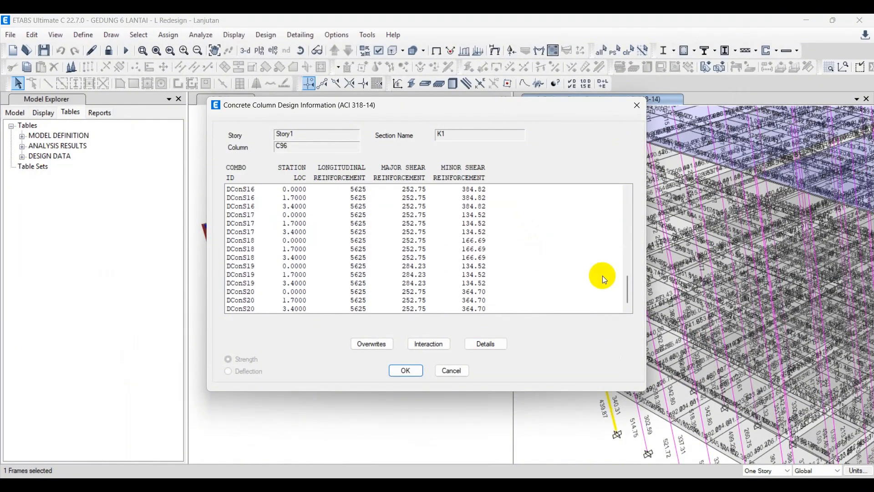
click(637, 105)
Switch to the Konversi Tulangan workbook and set K1's required minor transverse reinforcement in D15 to 439.87
mouse_move(613, 415)
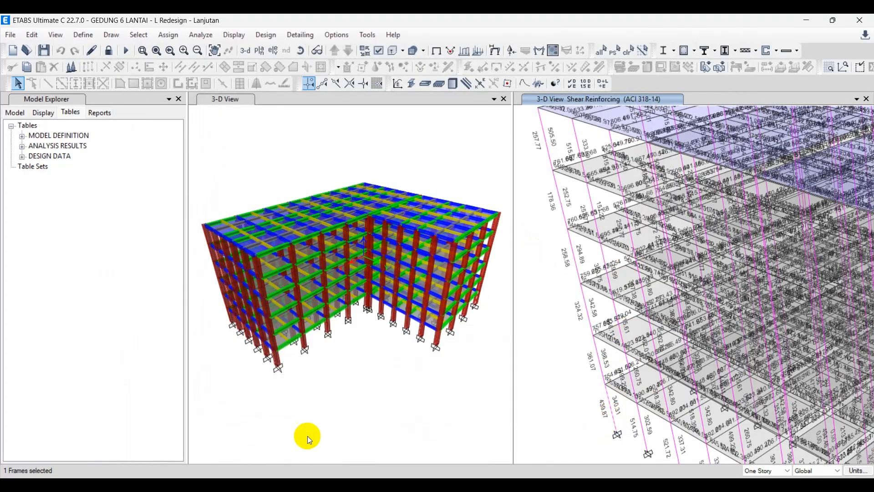
mouse_move(234, 460)
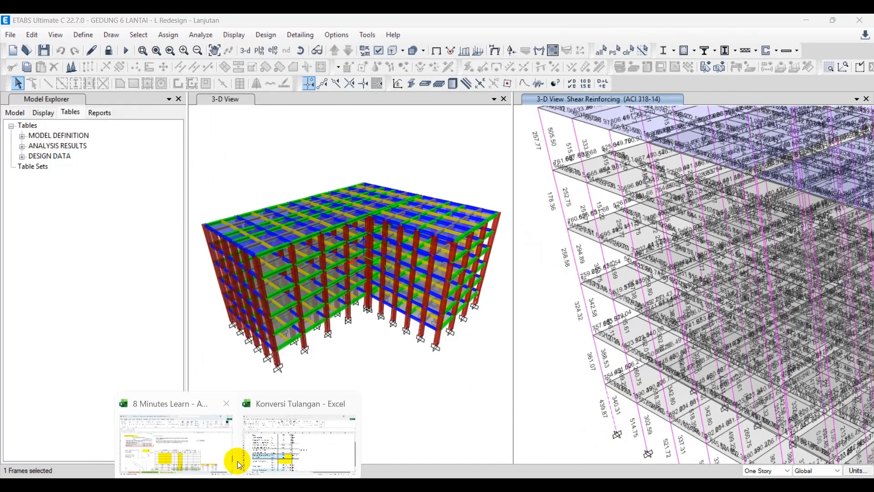
click(230, 433)
click(328, 334)
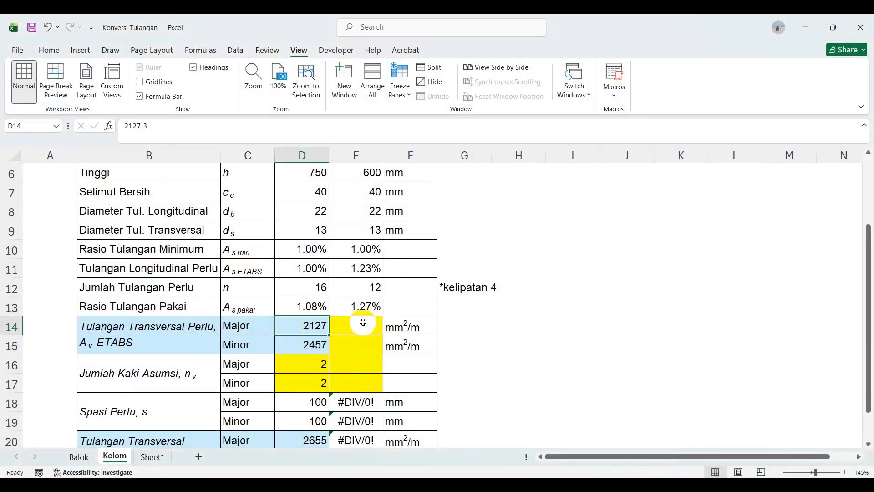
click(301, 349)
text(4.)
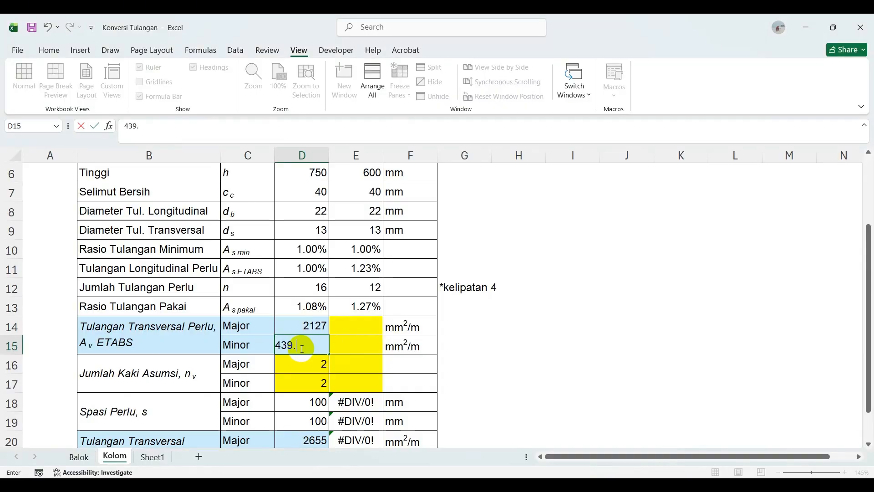
text(39.87)
key(Up)
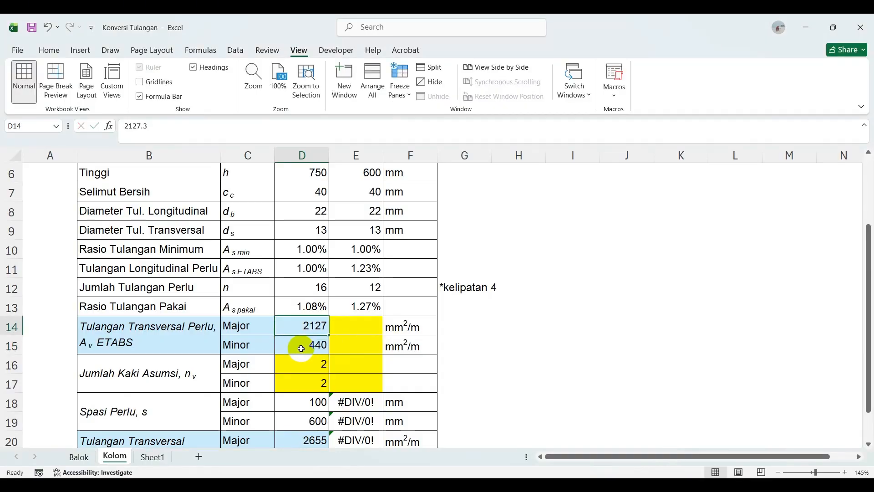
Check the Story1 corner column's major shear reinforcement in ETABS and set D14 in the workbook to 340.31
key(alt+Tab)
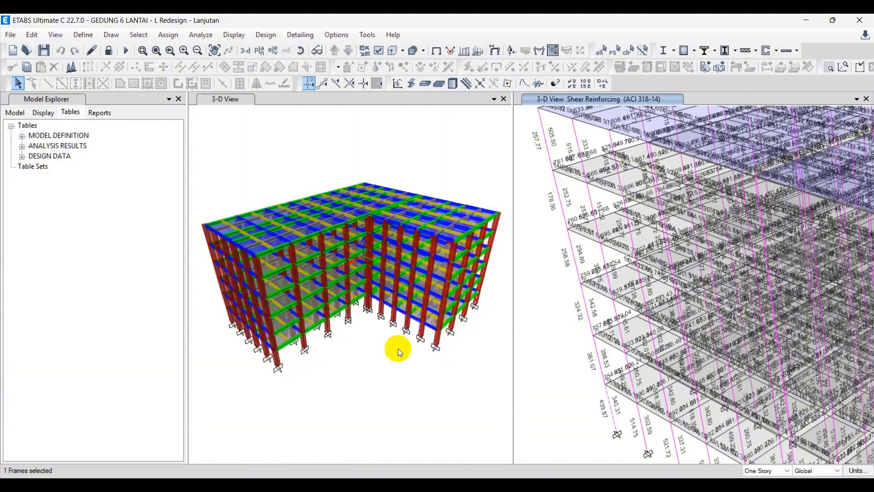
mouse_move(611, 406)
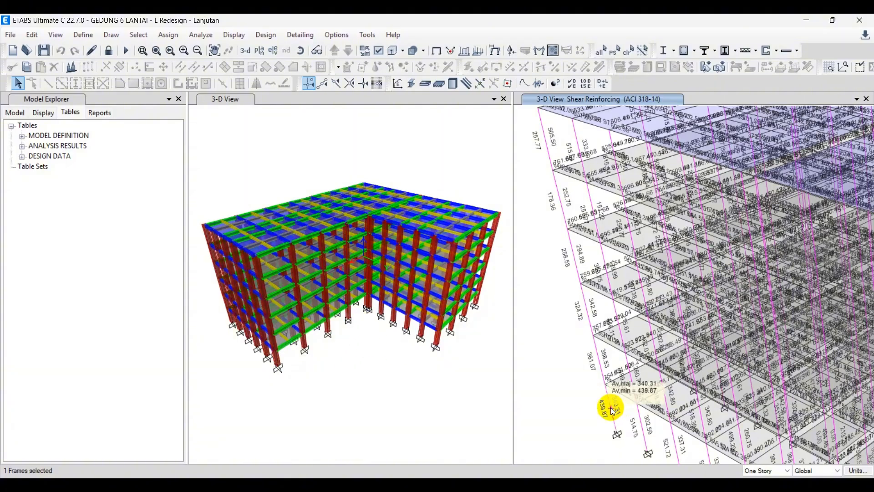
key(alt+Tab)
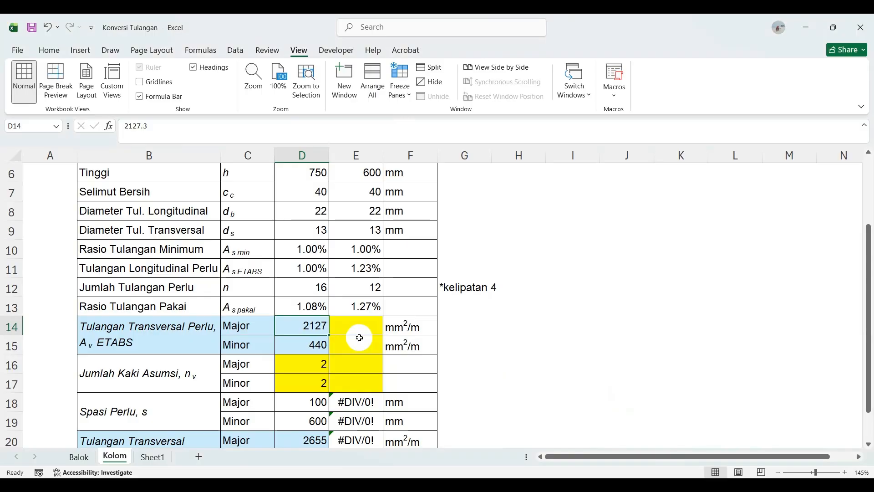
text(340.31)
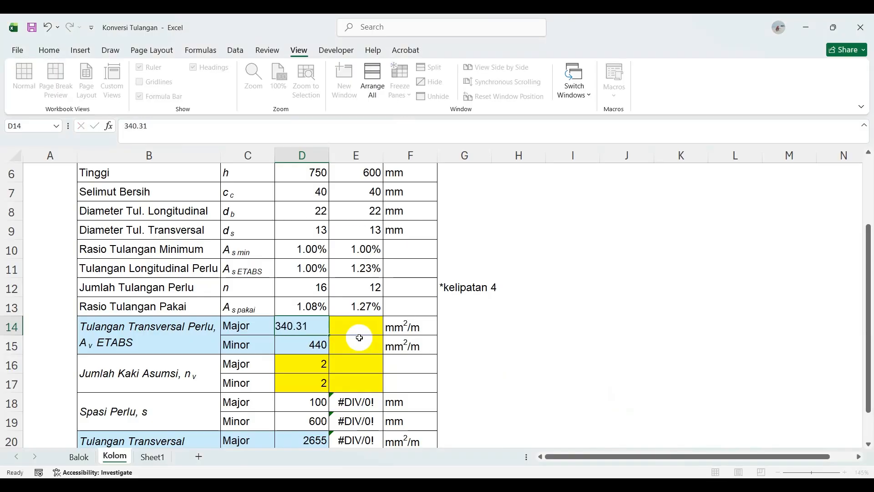
key(Return)
Examine K1's formulas for required stirrup spacing in D18:D19, provided major transverse reinforcement in D20 and bar count in D12
scroll(362, 330, down, 1)
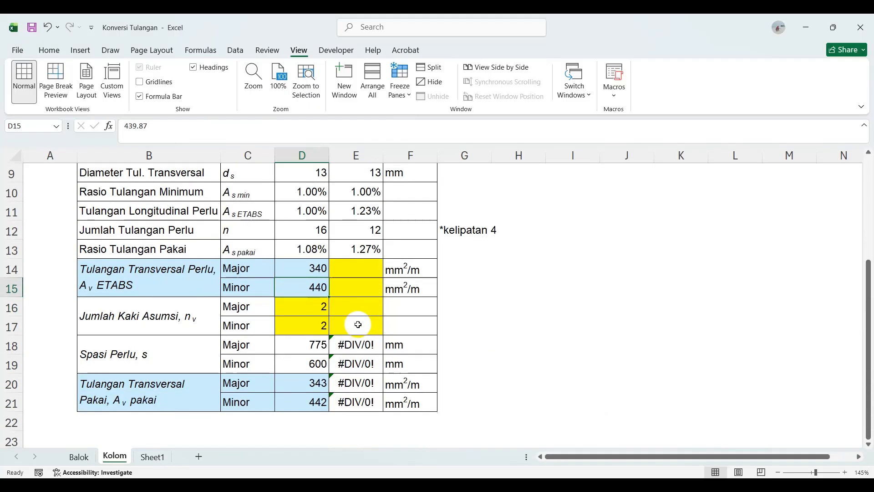
click(321, 341)
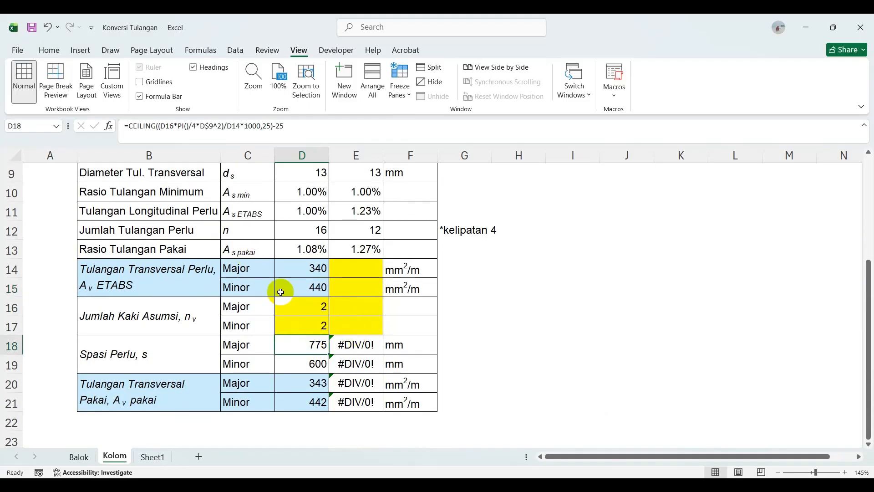
click(312, 362)
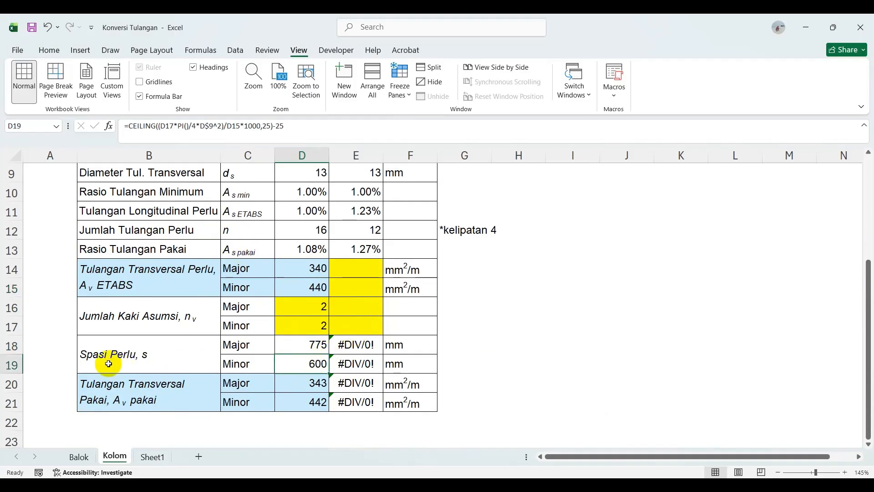
click(311, 382)
scroll(277, 387, up, 1)
click(298, 286)
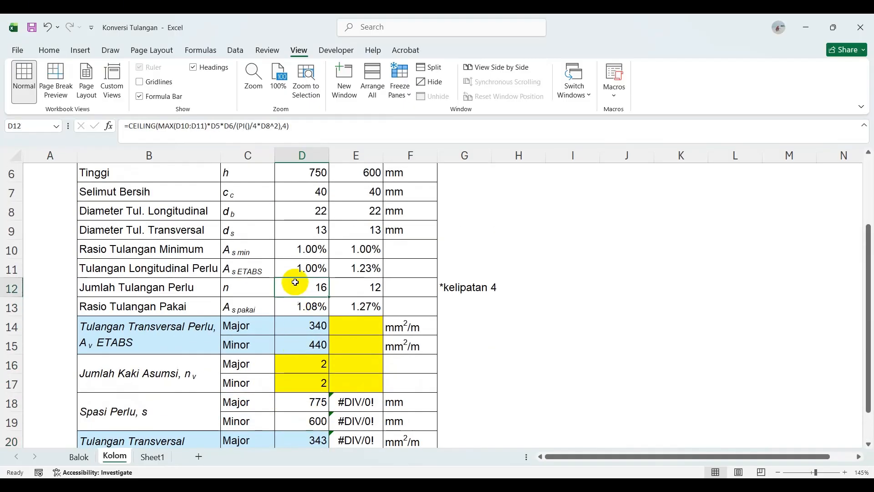
Set K1's longitudinal bar diameter in D8 to 19 mm and check the required number of bars
click(297, 212)
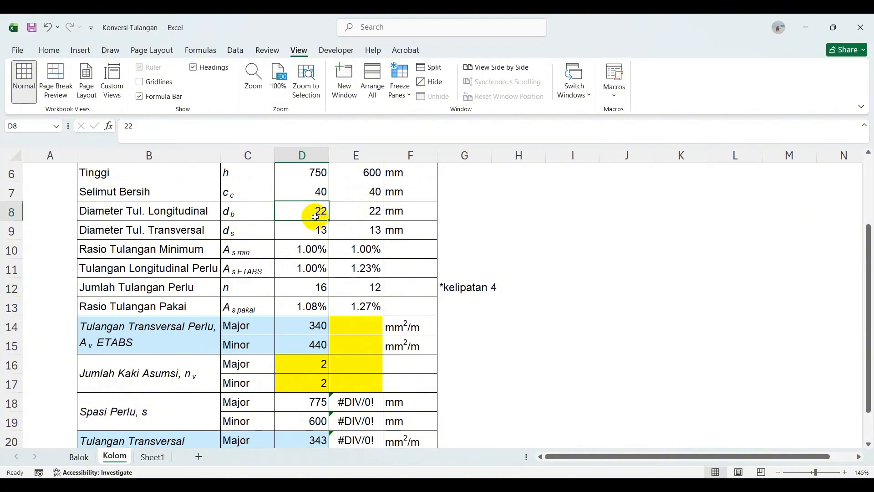
text(19)
key(Return)
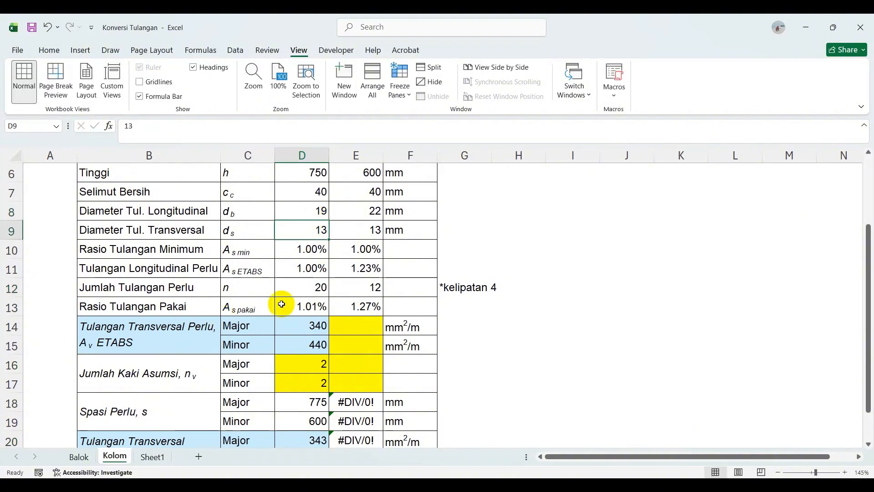
click(307, 288)
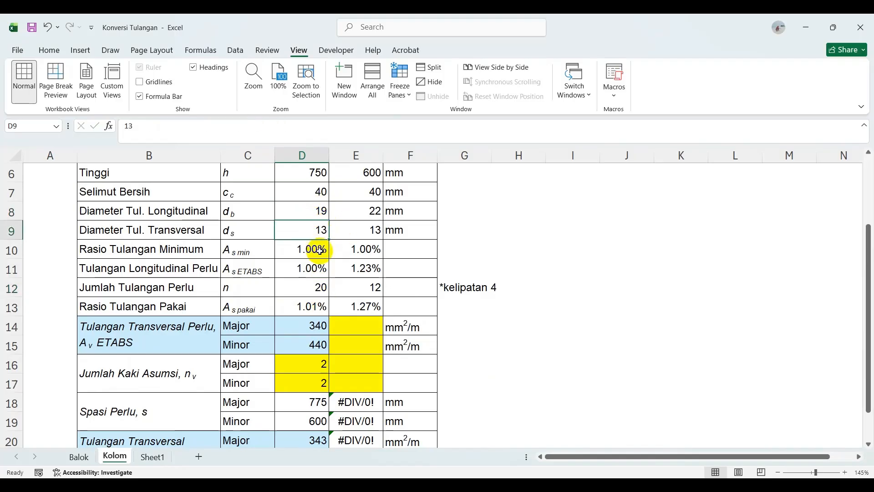
Switch to ETABS and inspect the whole building in both 3-D views from a new angle
click(806, 27)
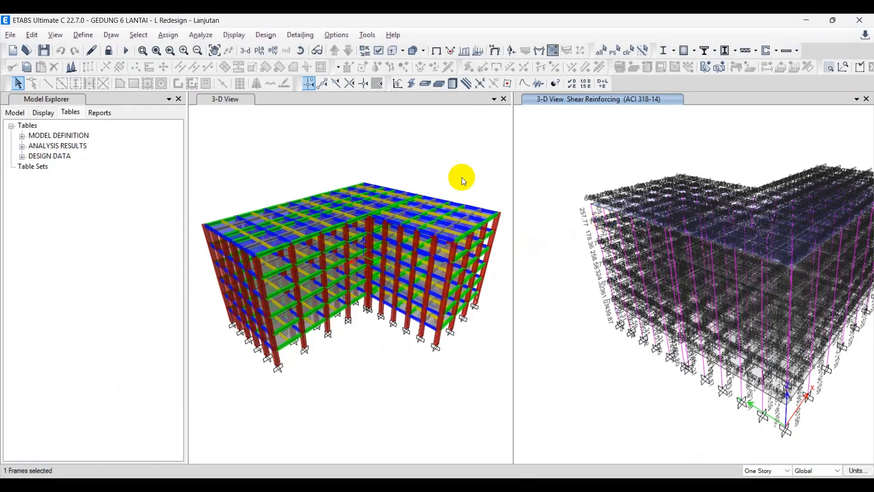
click(461, 177)
click(725, 169)
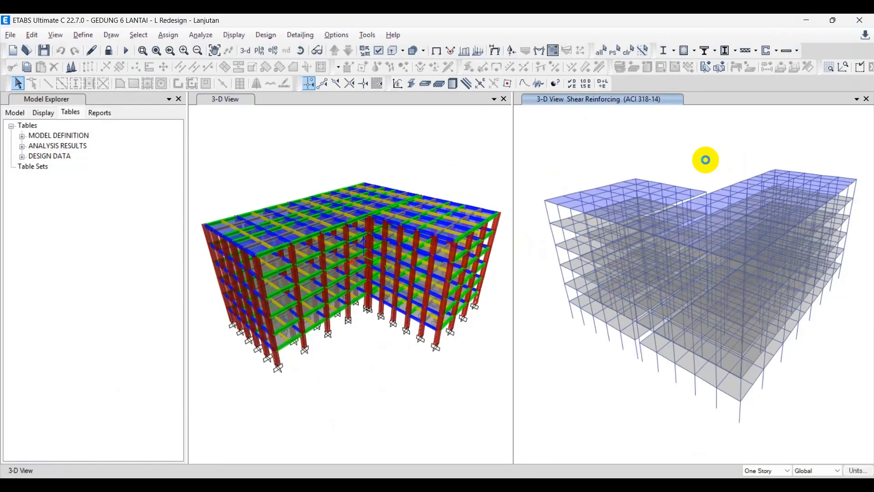
click(714, 230)
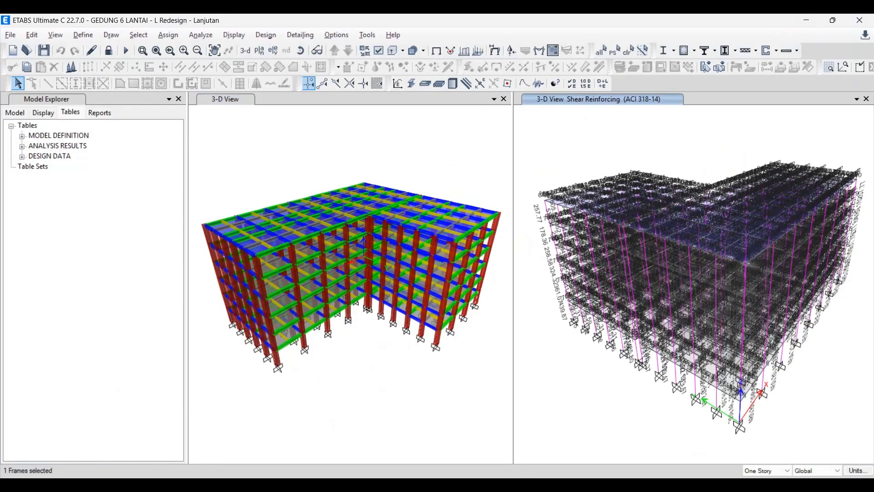
shift+middle_drag(385, 422, 392, 406)
shift+middle_drag(376, 352, 390, 363)
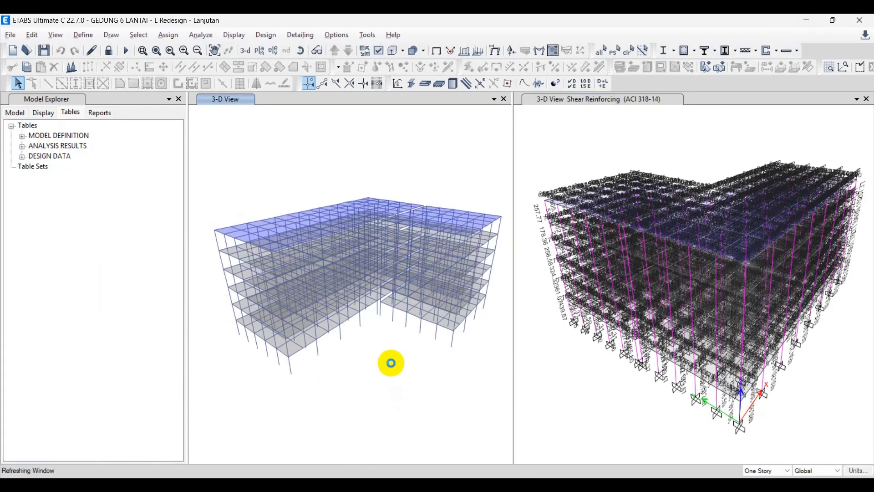
Open the concrete column stack detailing for editing and close it without saving changes
click(301, 36)
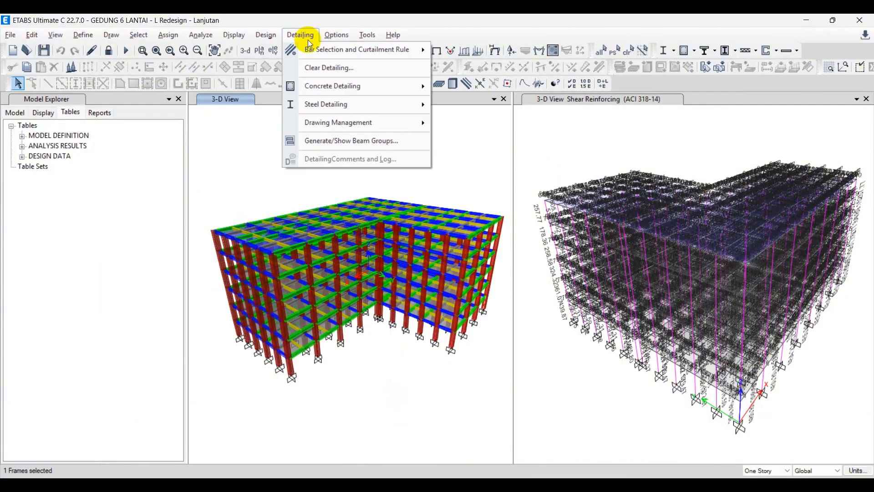
mouse_move(354, 85)
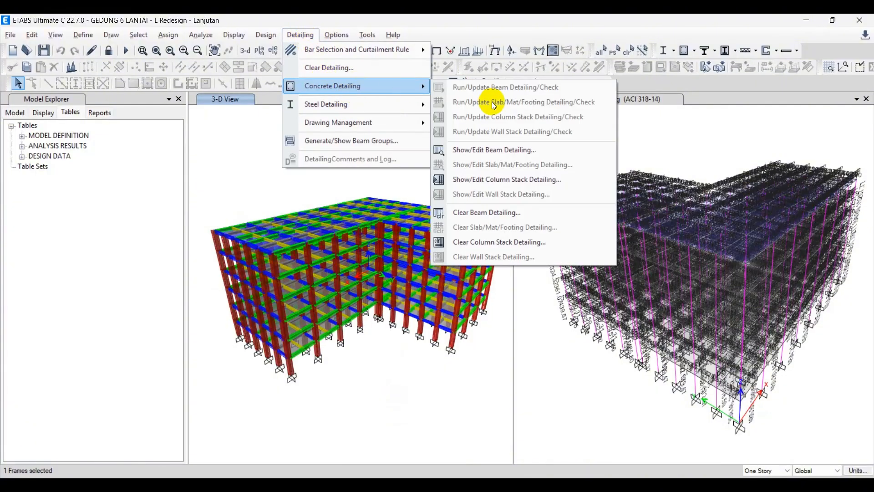
click(501, 186)
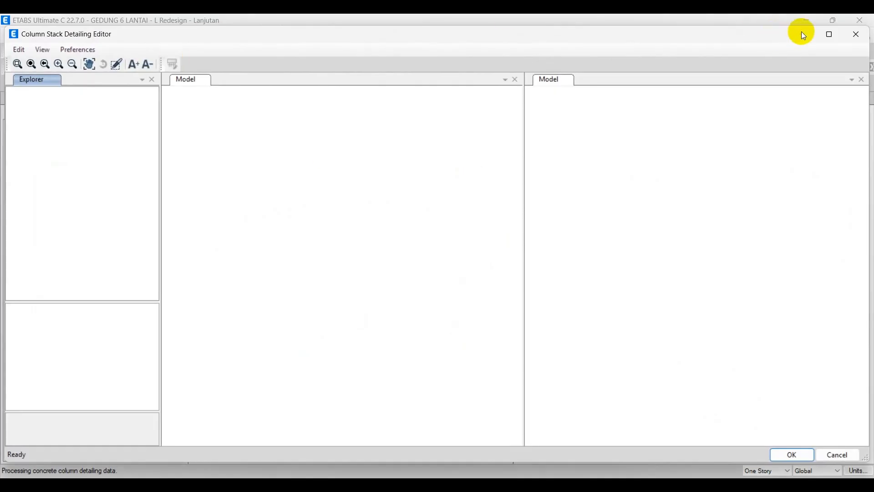
click(856, 35)
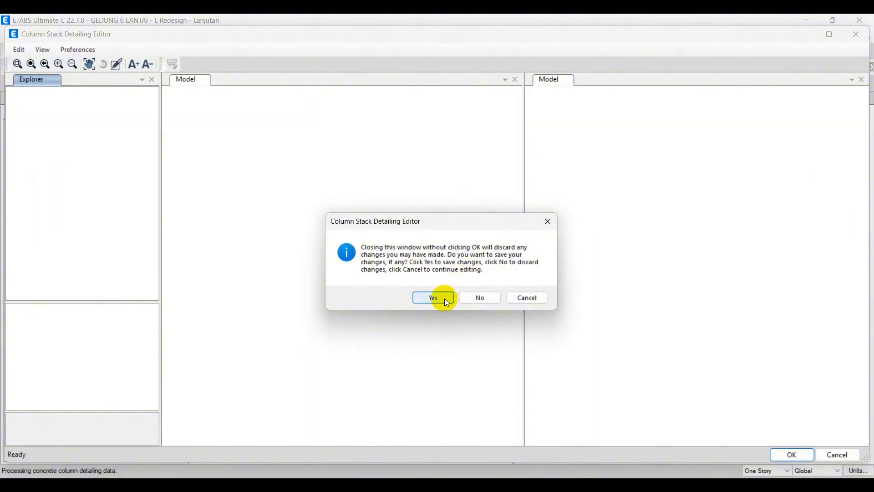
click(474, 300)
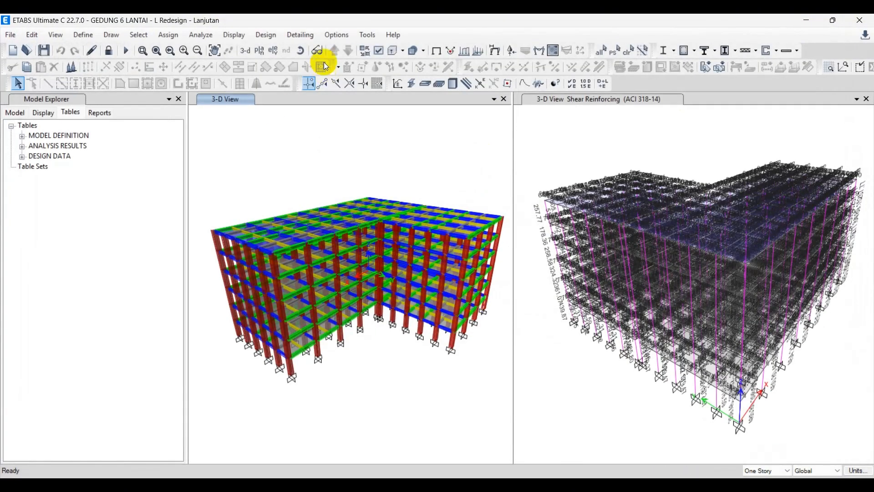
Clear all of the model's concrete detailing output
click(300, 36)
mouse_move(336, 86)
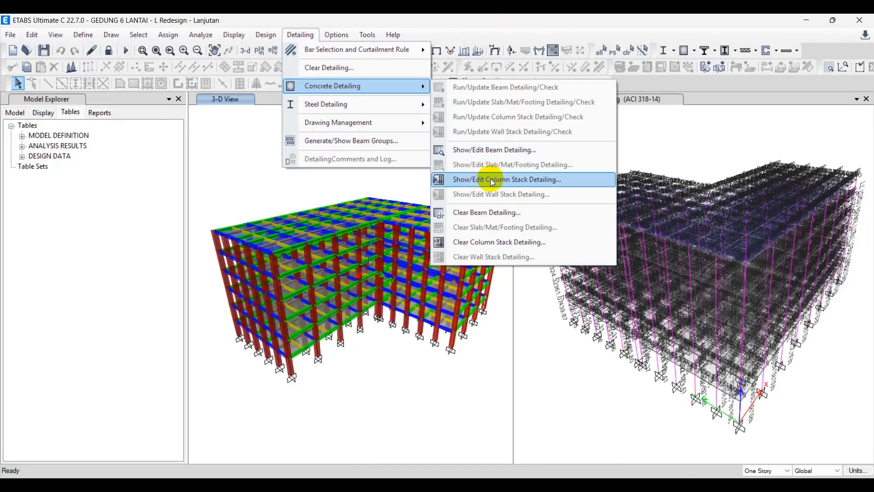
click(499, 222)
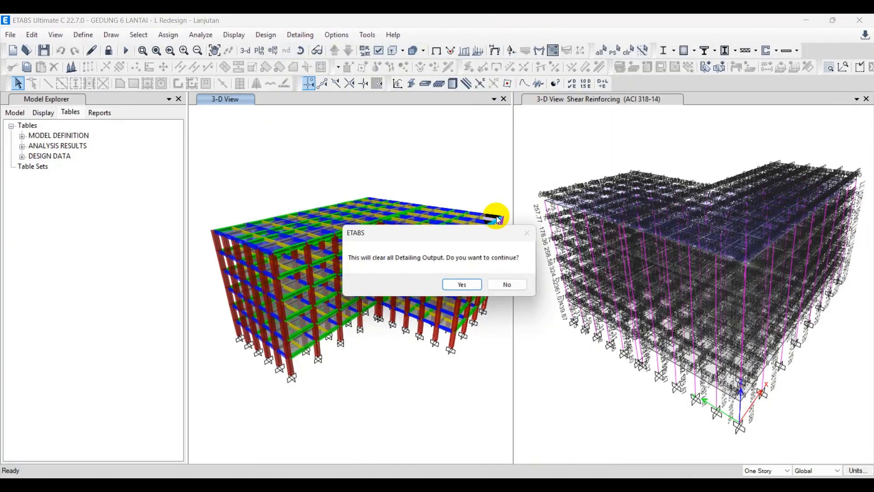
click(459, 283)
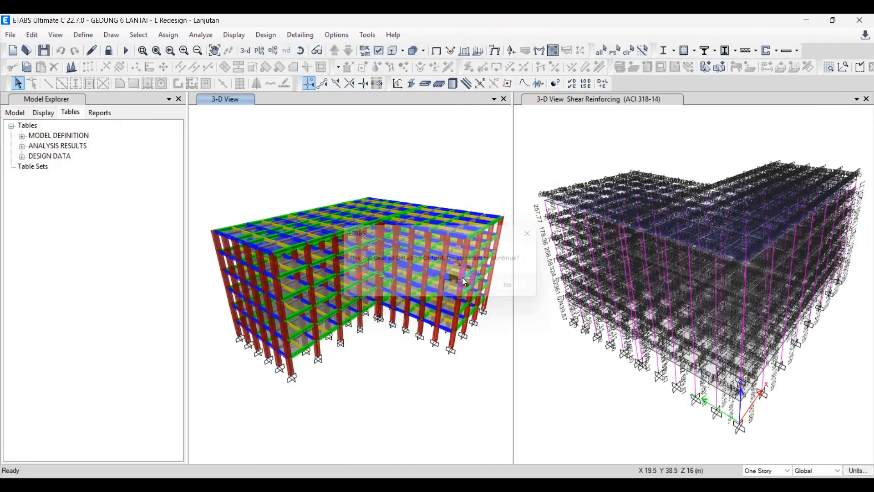
Run the concrete beam detailing for the model and open the beam detailing of Story6 for viewing
click(294, 40)
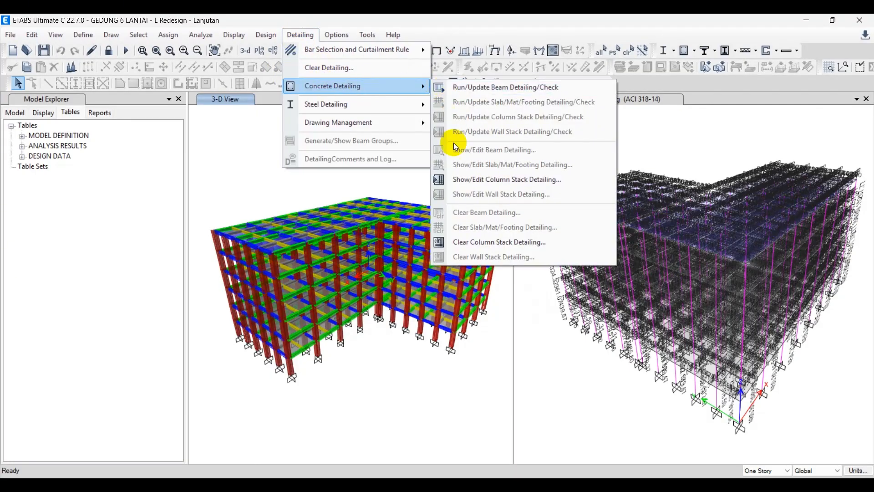
click(491, 88)
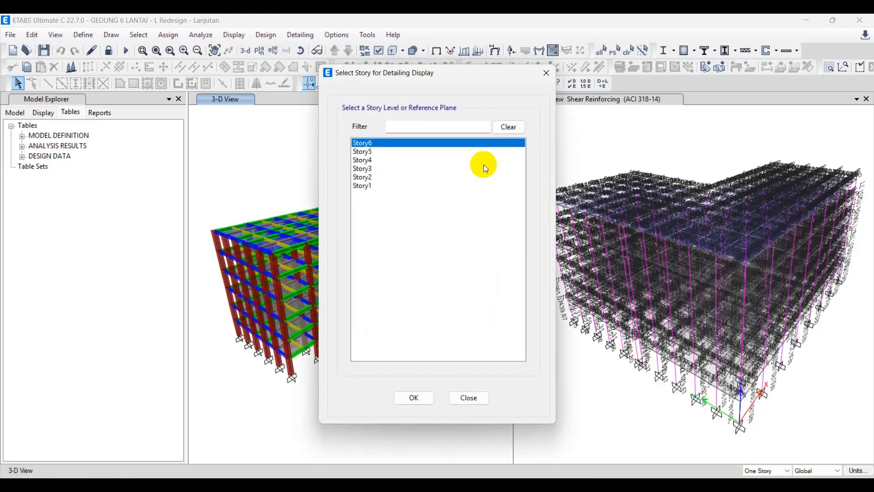
click(426, 399)
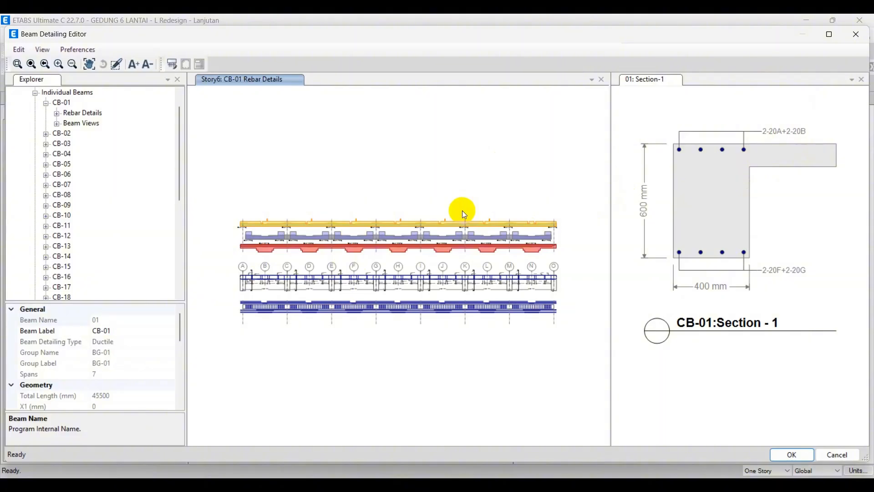
Browse the Story6 individual beams CB-01 and CB-02, and inspect the supports in CB-01's rebar details
click(46, 103)
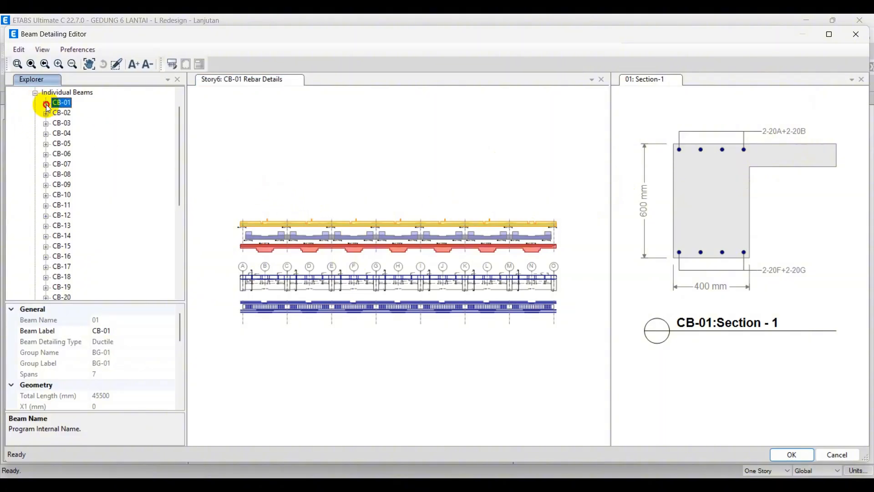
scroll(127, 262, down, 3)
scroll(84, 199, up, 10)
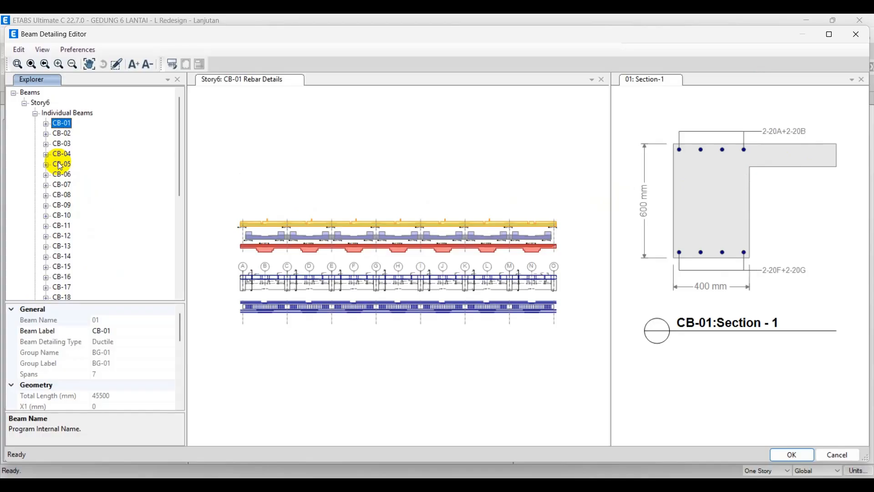
click(60, 134)
double_click(60, 123)
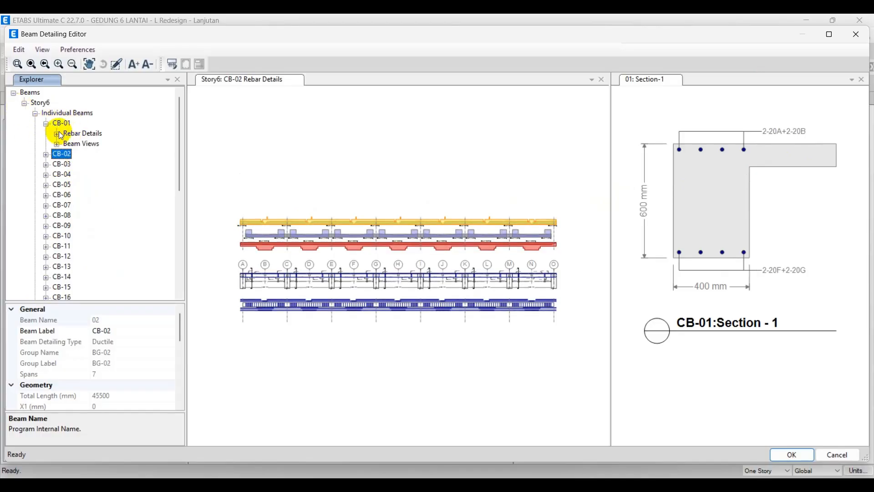
click(63, 137)
click(57, 134)
click(79, 143)
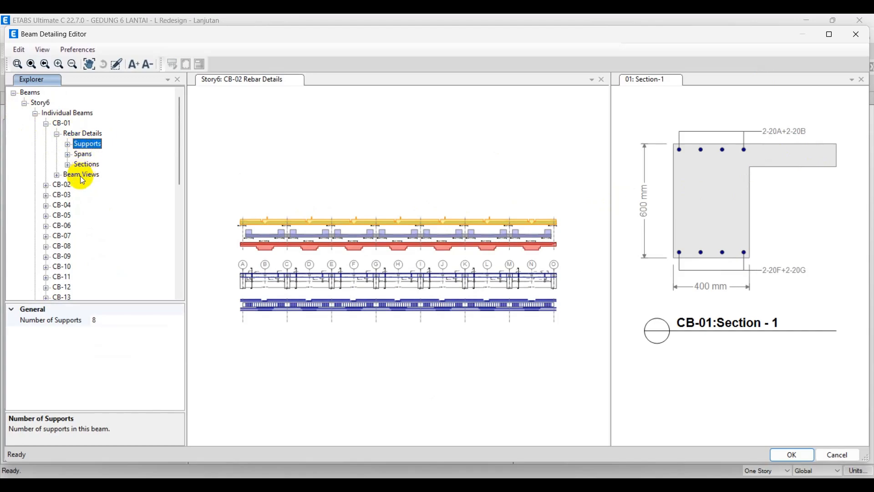
Examine beam CB-01's elevation views, looking closely at the longitudinal bars and stirrups in Elevation-All Bars
click(57, 176)
click(93, 174)
click(89, 185)
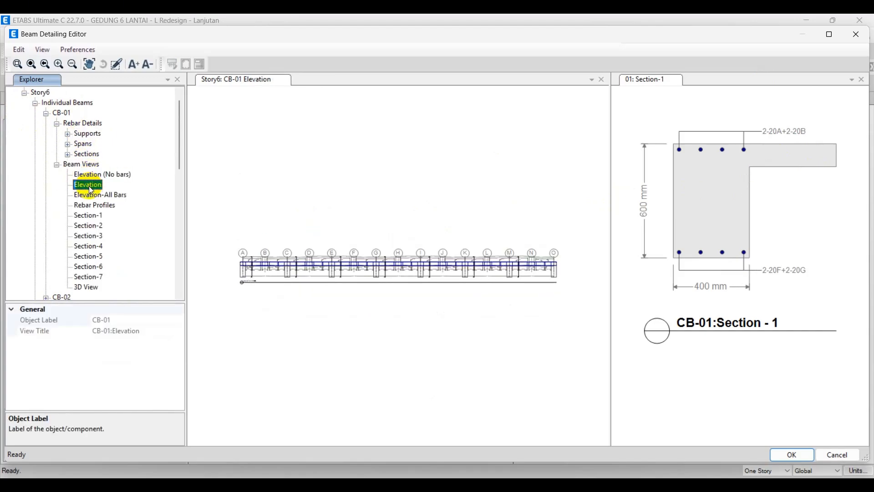
click(97, 195)
scroll(249, 244, up, 5)
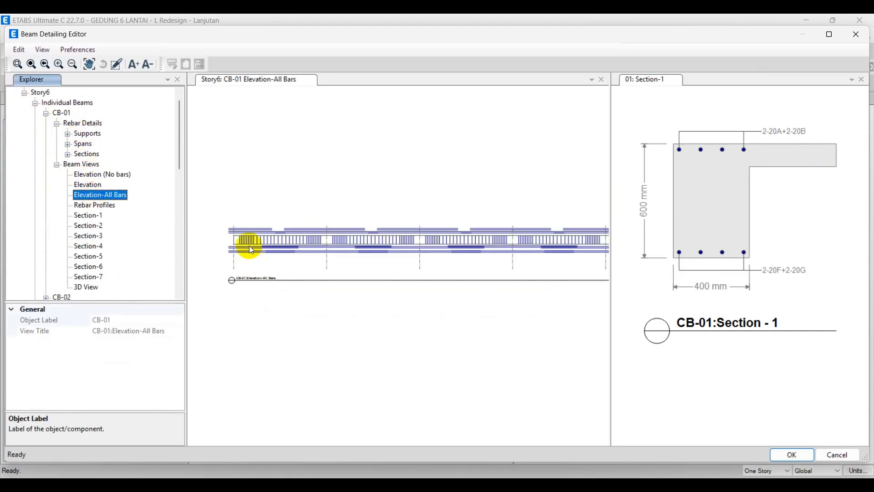
scroll(258, 242, up, 3)
middle_drag(254, 244, 364, 238)
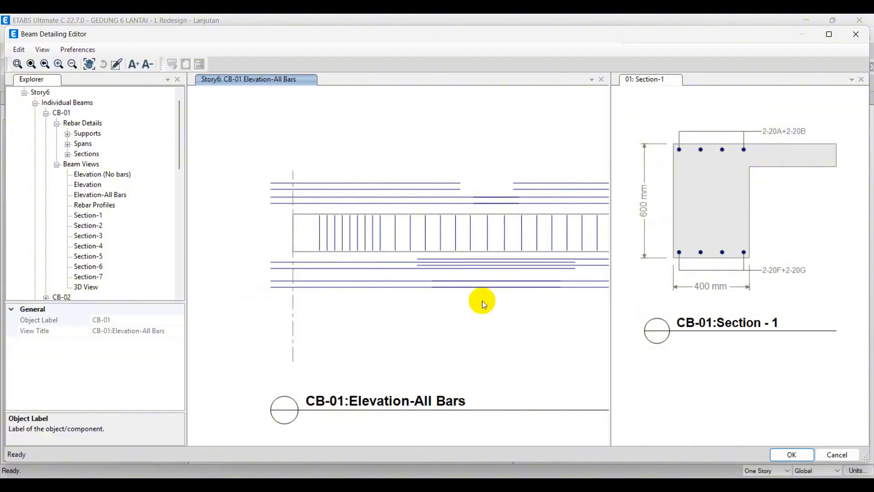
middle_drag(478, 265, 411, 275)
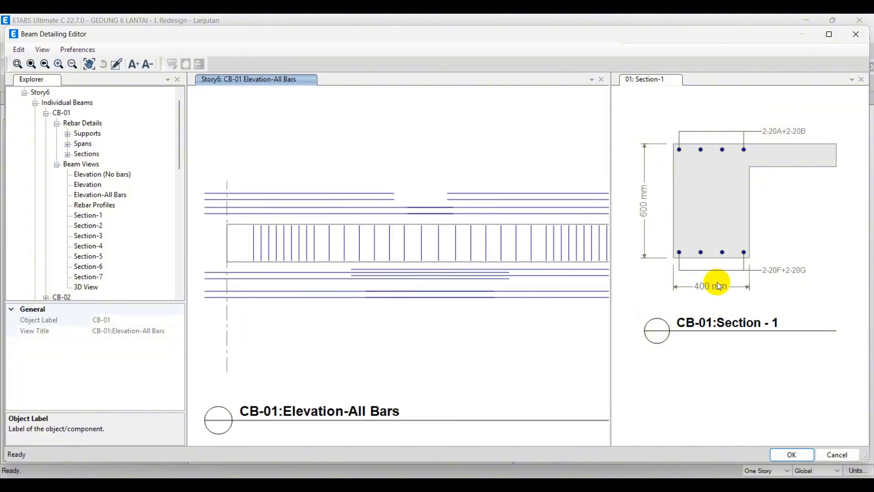
scroll(509, 313, down, 4)
Show beam CB-01 in its 3D view and examine the reinforcement cage near the beam's end and along its length
click(85, 278)
scroll(345, 271, up, 2)
click(86, 287)
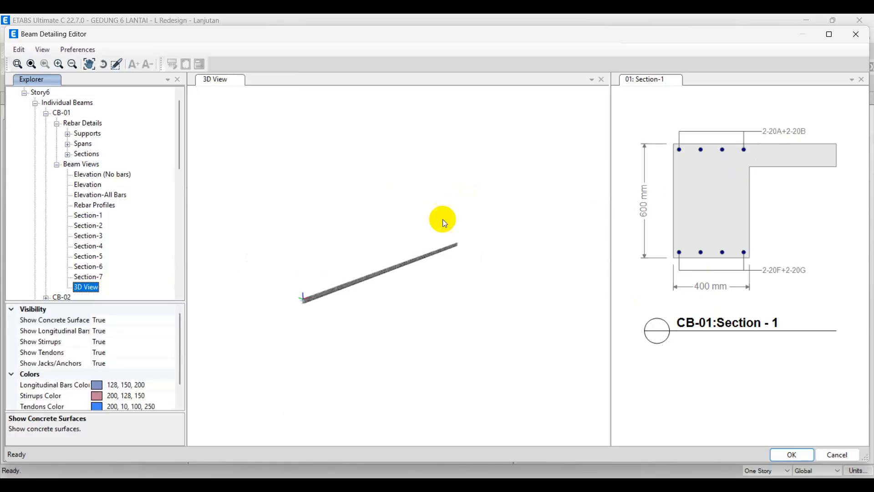
scroll(310, 296, up, 7)
scroll(310, 297, up, 5)
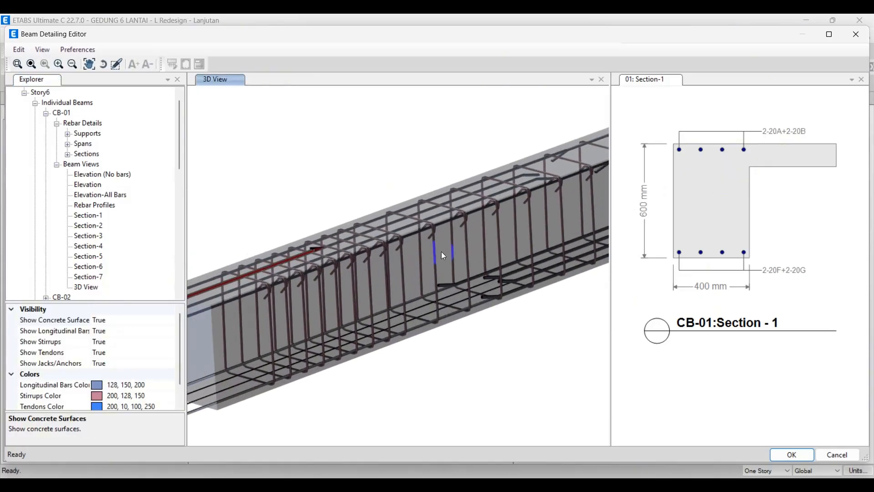
middle_drag(405, 256, 400, 263)
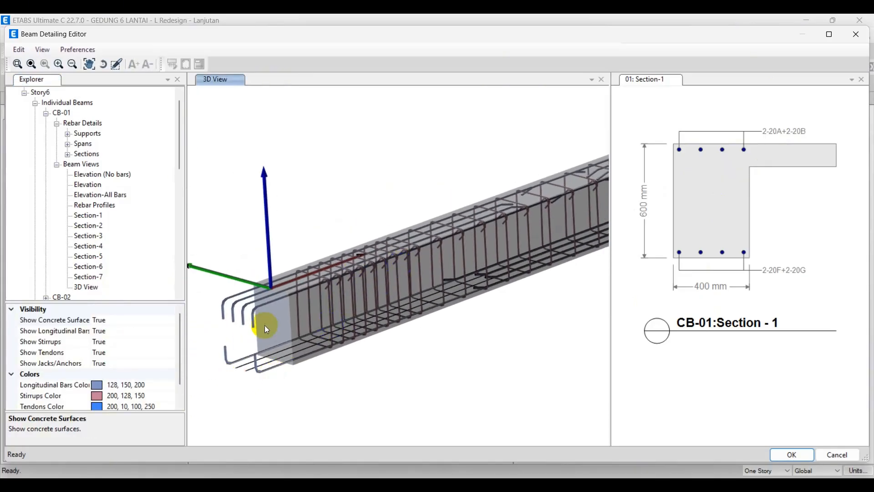
scroll(457, 259, down, 4)
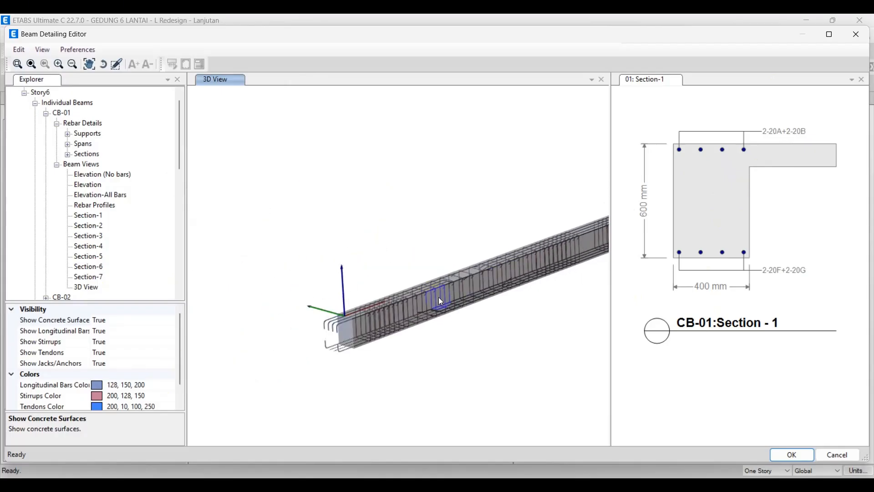
scroll(454, 231, down, 5)
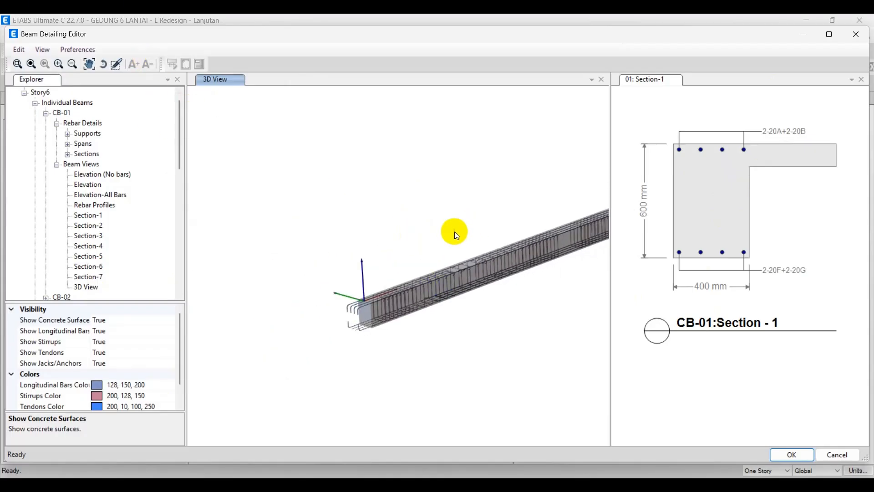
middle_drag(448, 236, 384, 254)
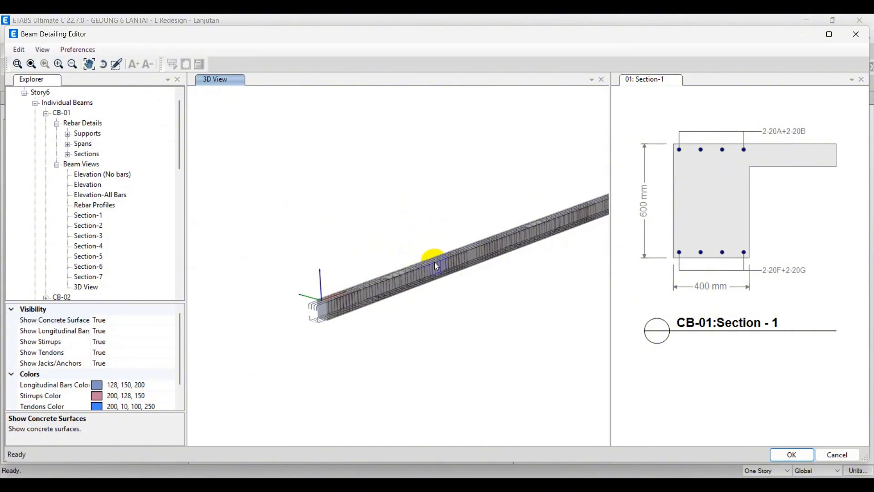
scroll(331, 302, up, 4)
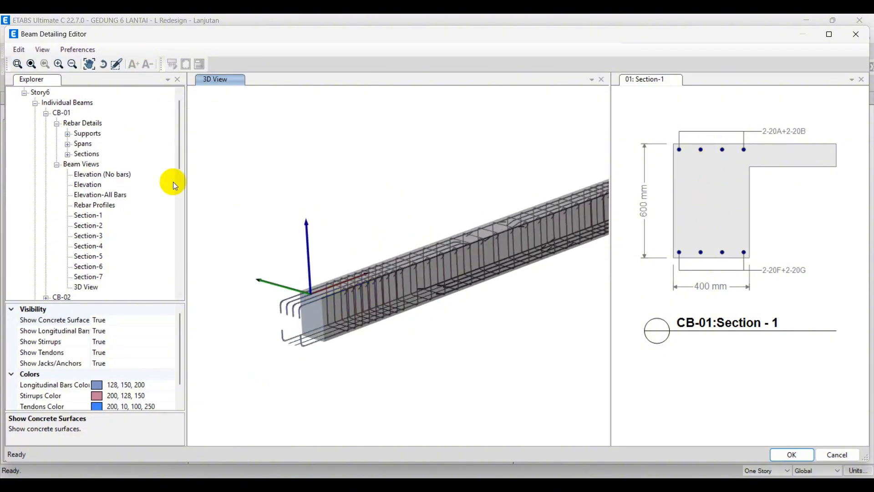
Close the Story6 beam detailing and discard any changes
click(859, 39)
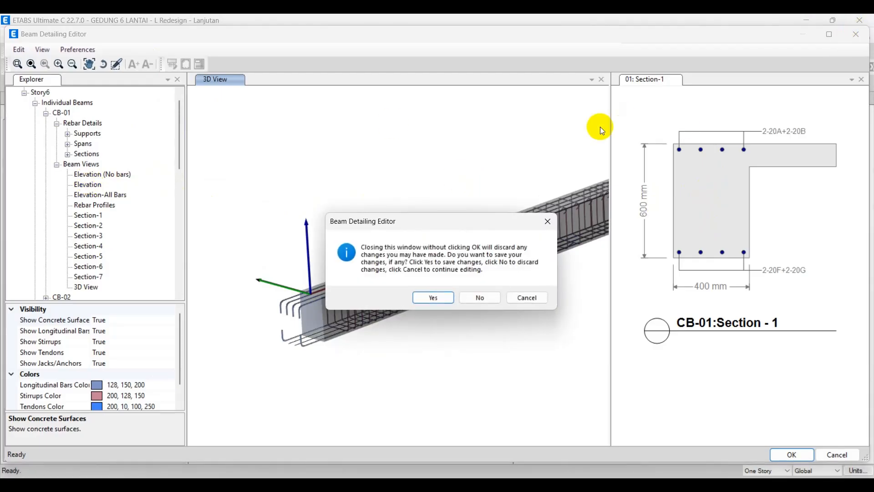
click(483, 296)
click(425, 171)
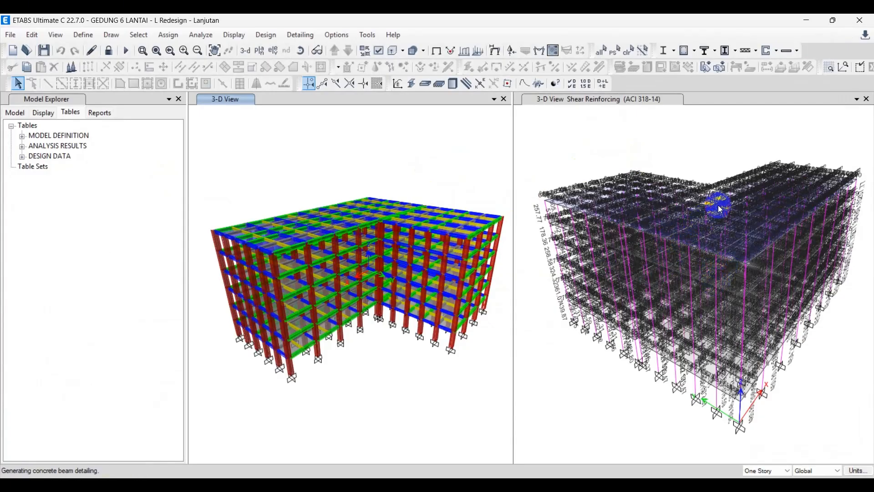
Inspect the L-shaped building from a new, higher angle in the 3-D views
click(720, 159)
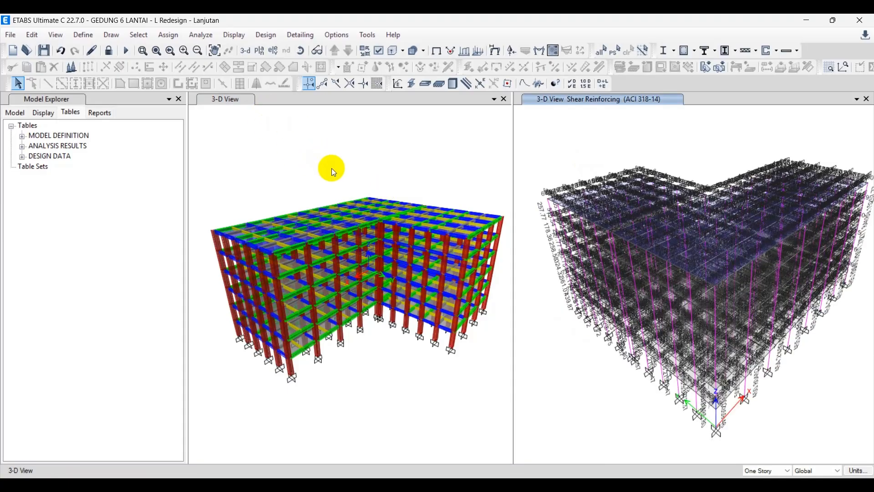
click(332, 174)
shift+middle_drag(333, 173, 382, 147)
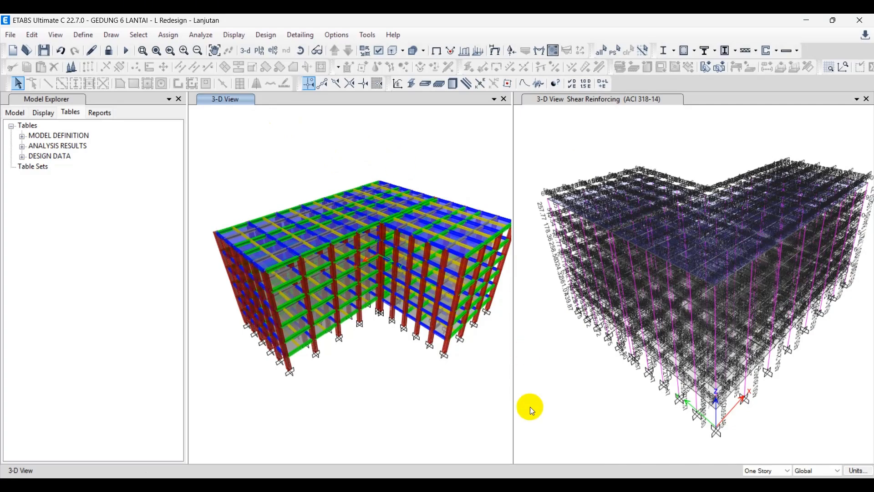
Switch to Revit 2025 and create a new project from the English DefaultMetric.rte template
click(610, 477)
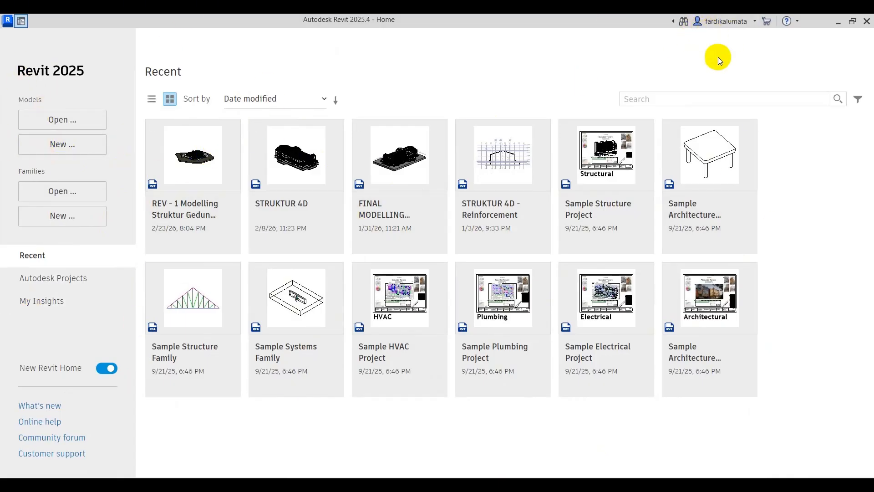
click(51, 154)
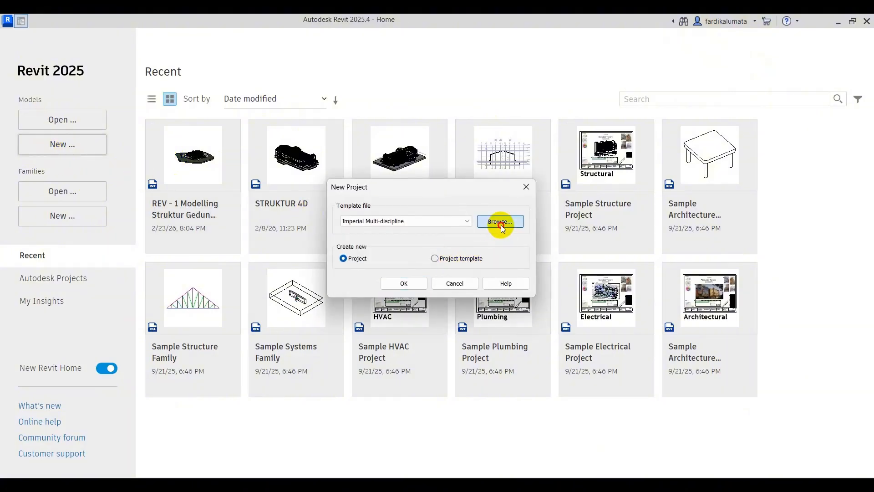
click(500, 221)
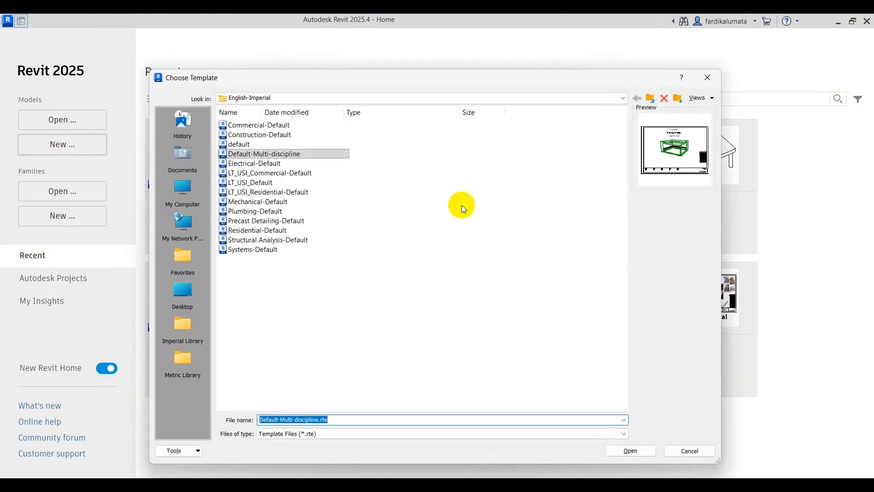
click(259, 98)
click(284, 163)
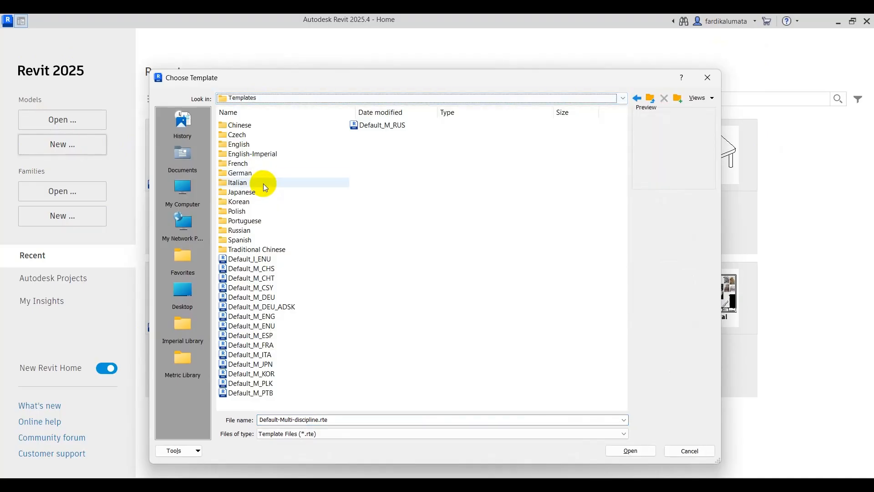
double_click(237, 143)
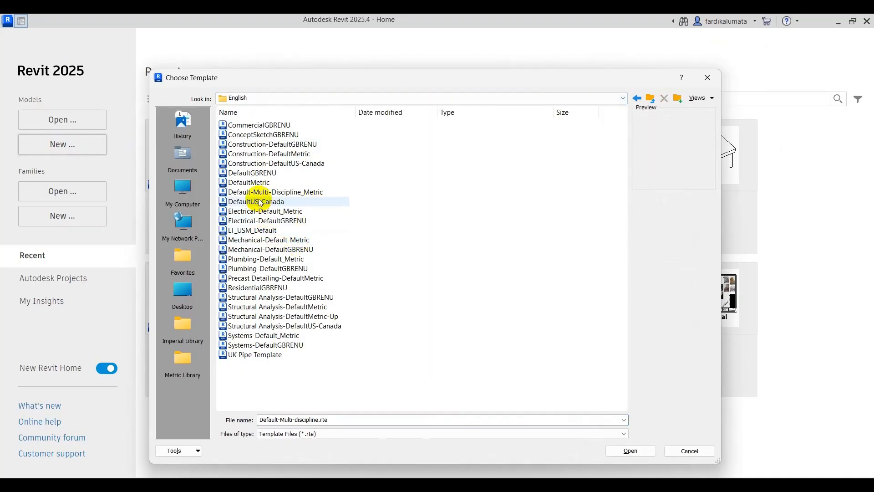
click(250, 182)
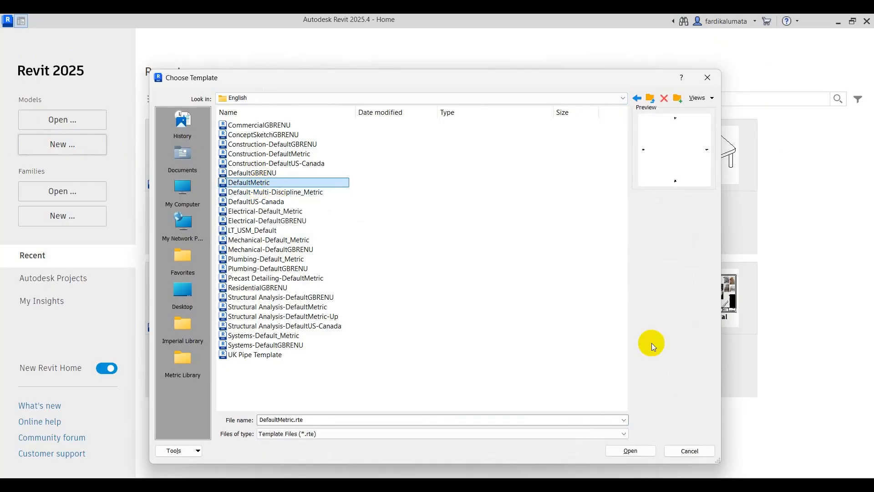
click(631, 451)
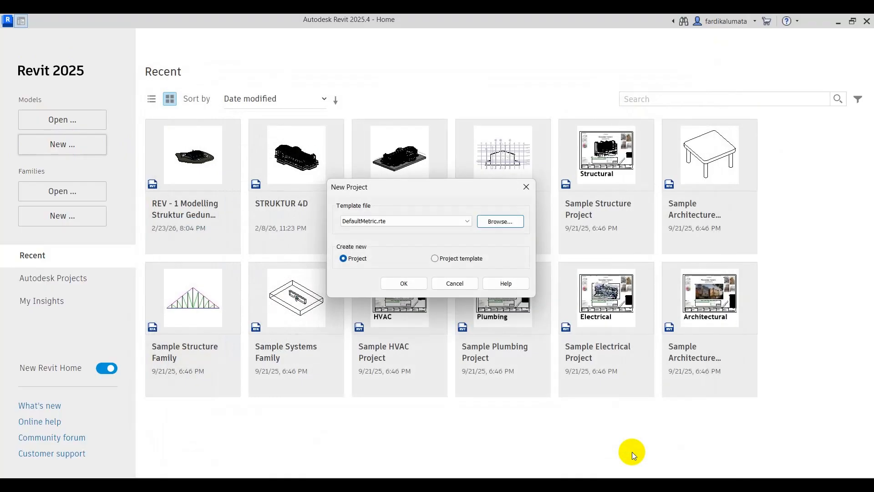
click(403, 284)
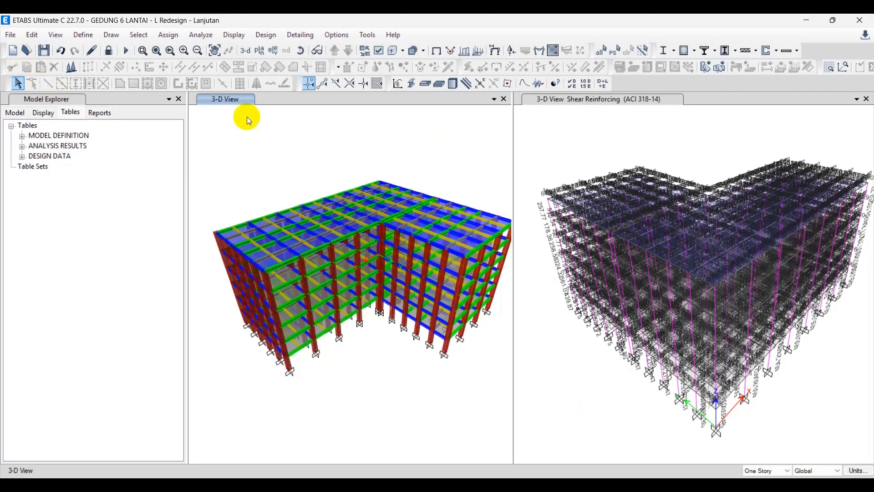
In ETABS, start a DXF/DWG export of the model and review its layer names without changing them
middle_drag(253, 126, 246, 133)
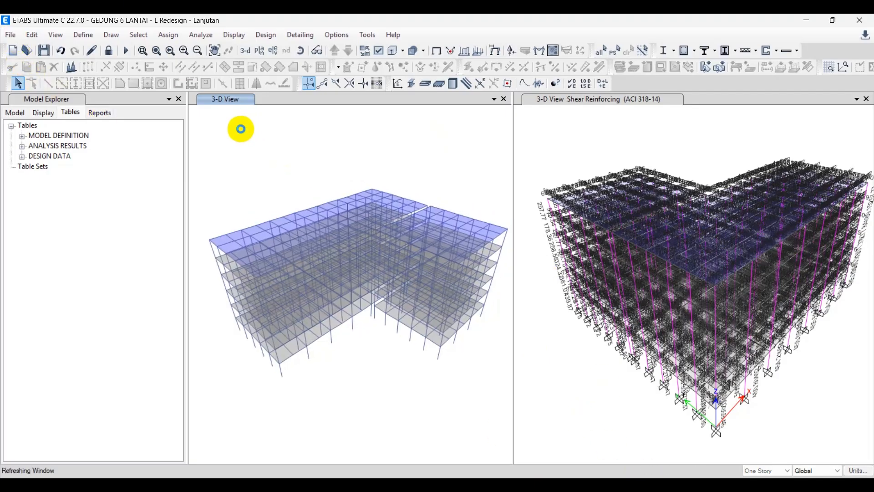
click(9, 34)
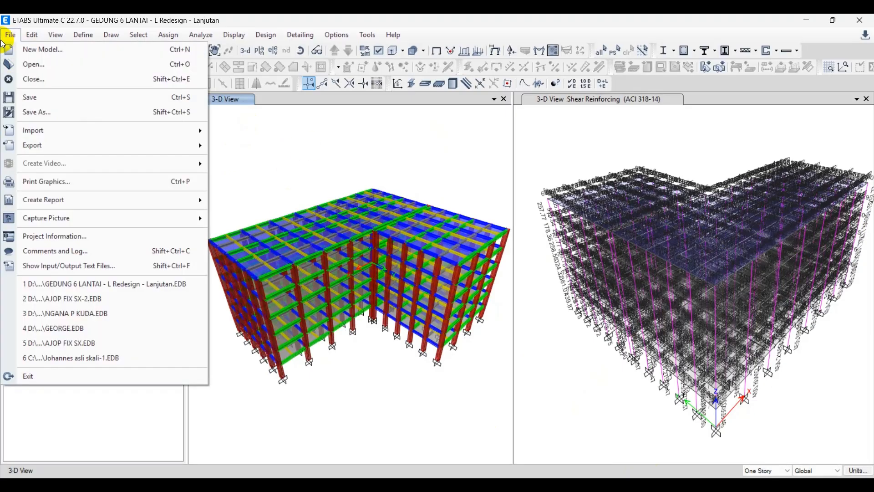
mouse_move(90, 145)
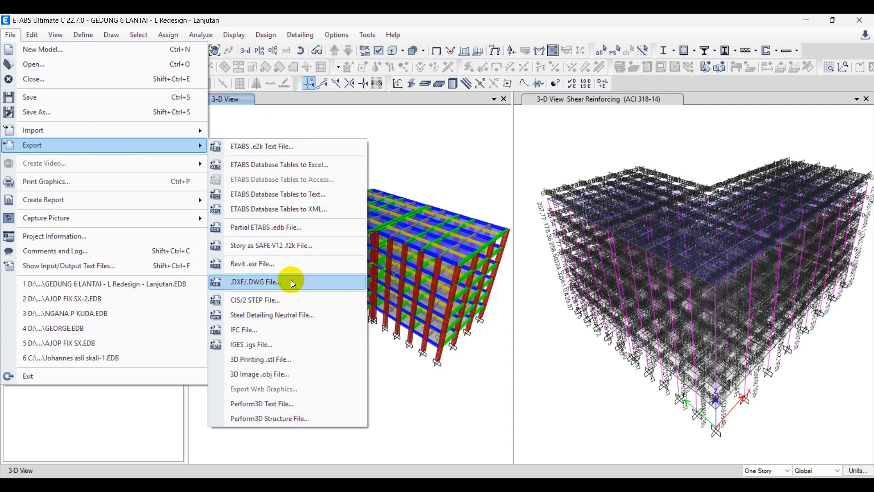
click(256, 283)
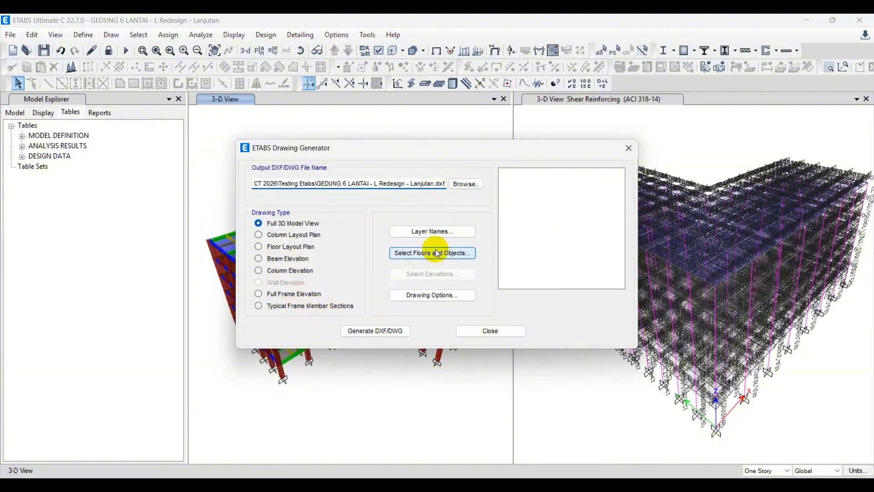
click(444, 233)
mouse_move(428, 134)
mouse_down()
mouse_move(402, 127)
mouse_move(682, 122)
mouse_up()
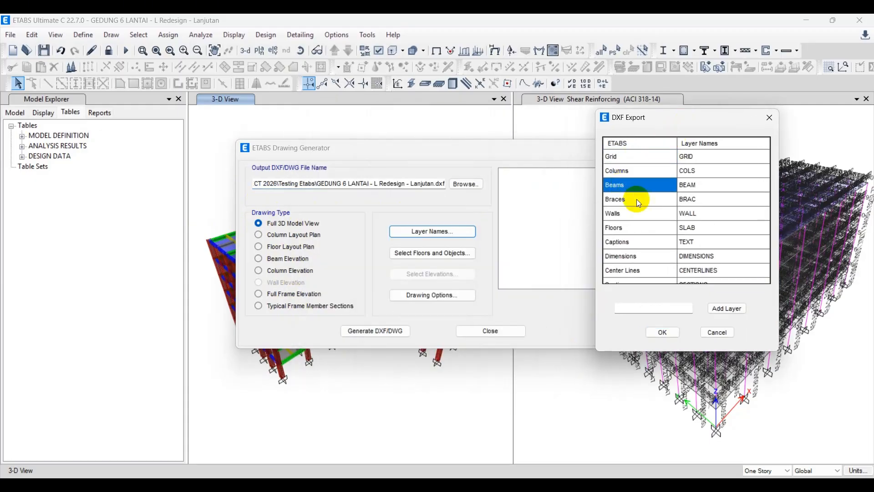
click(719, 333)
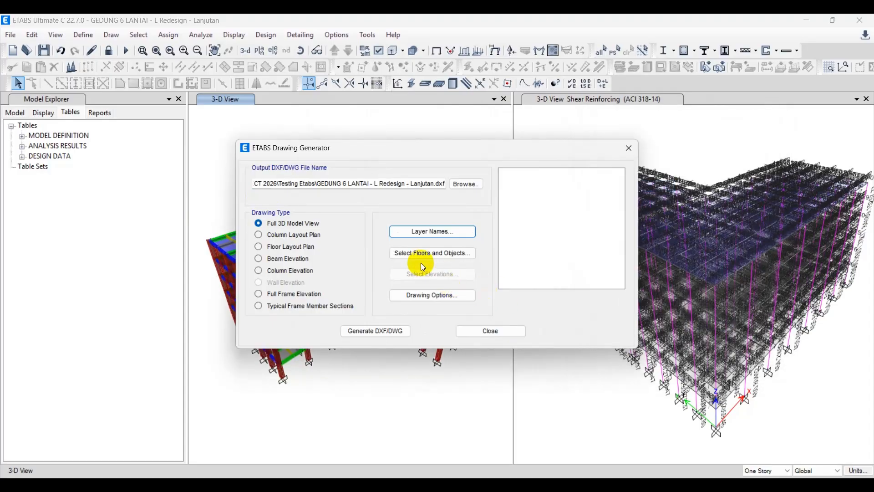
Exclude walls and braces from the DXF export, keeping beams, columns and slabs on every floor from Base to Story6
click(417, 254)
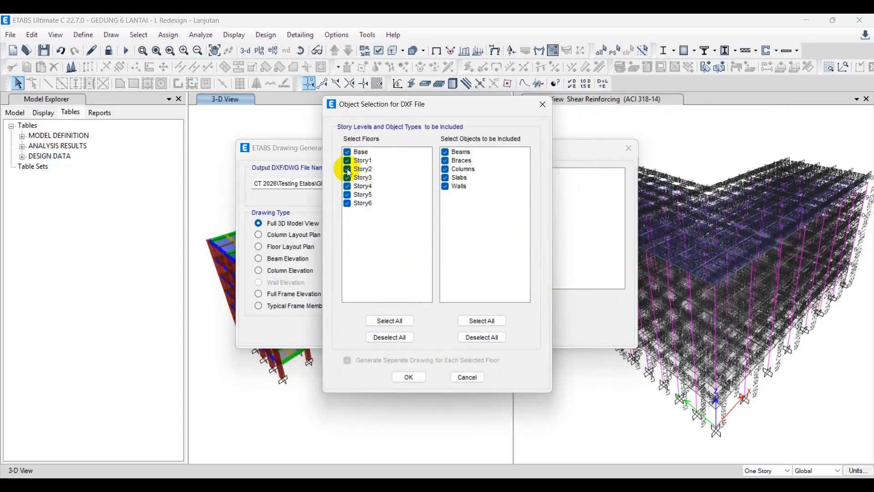
click(446, 187)
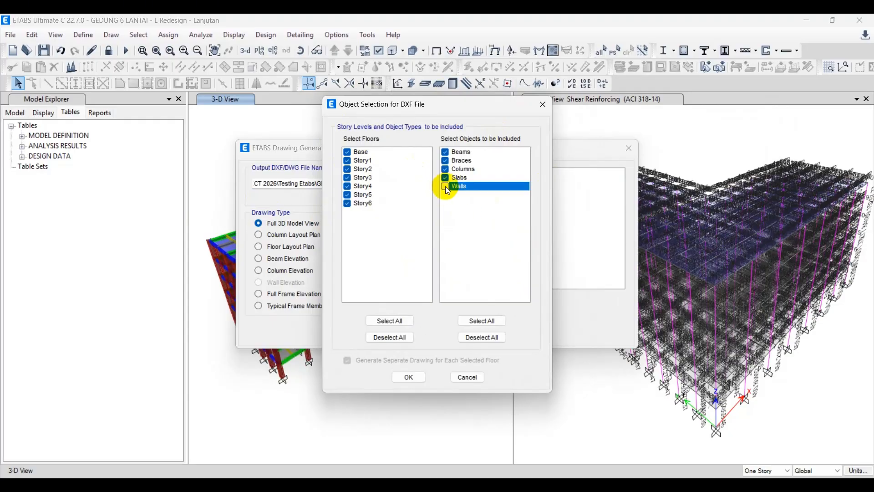
click(446, 161)
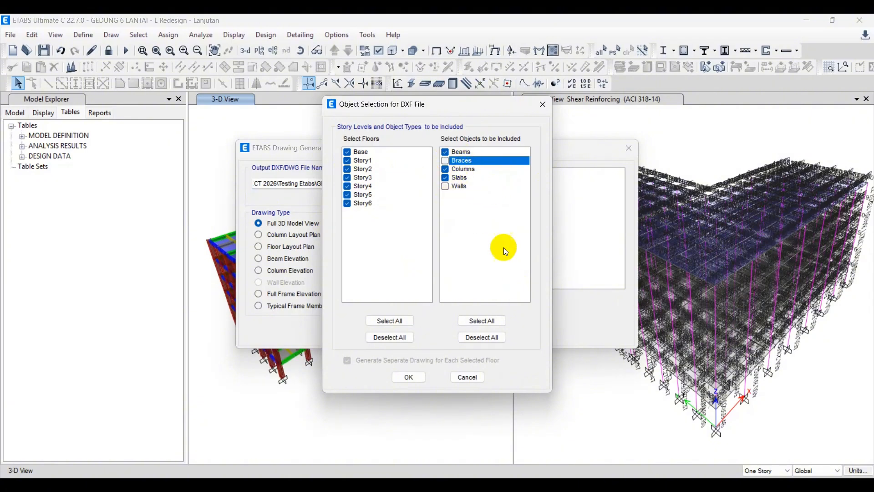
click(410, 377)
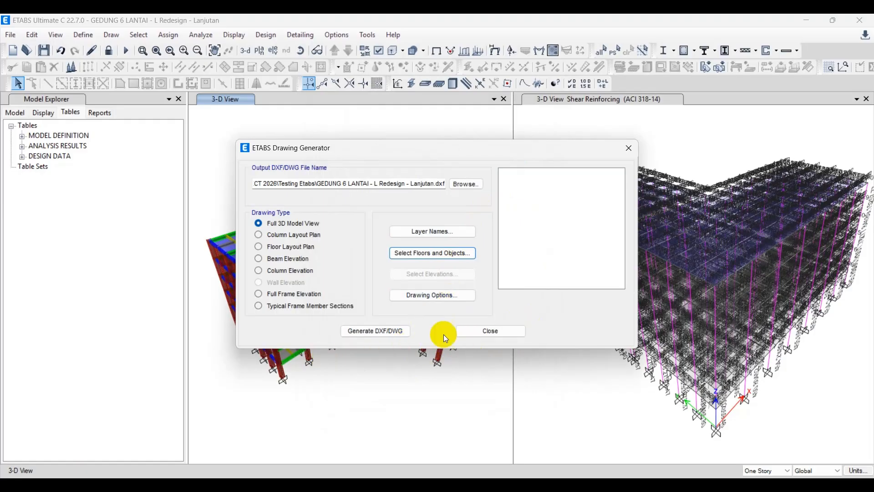
Generate the DXF file of the full 3D model view and close the drawing generator
drag(376, 155, 365, 144)
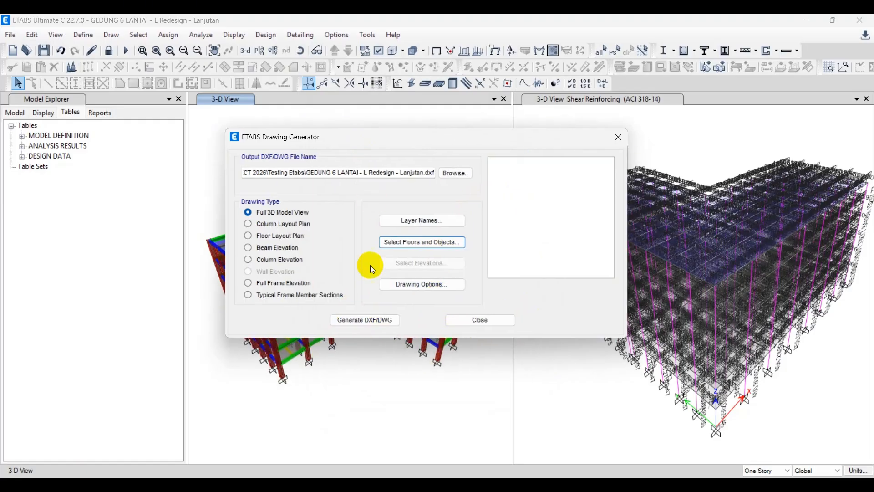
click(371, 322)
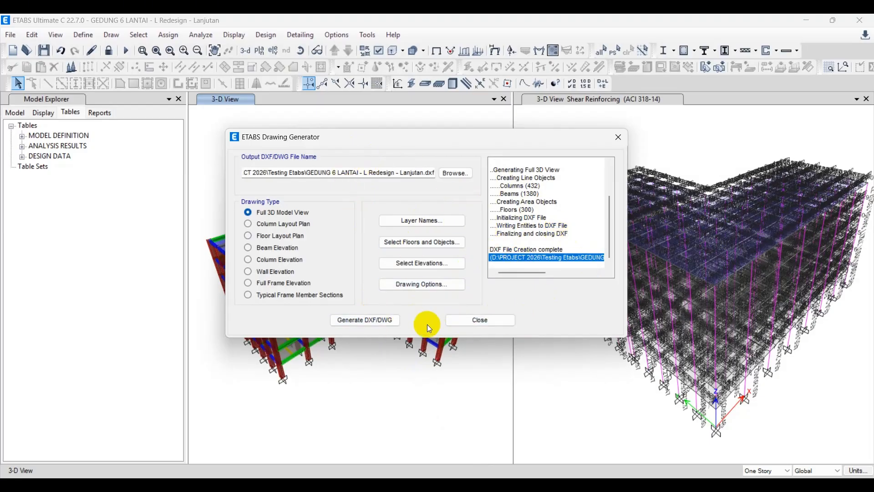
click(484, 321)
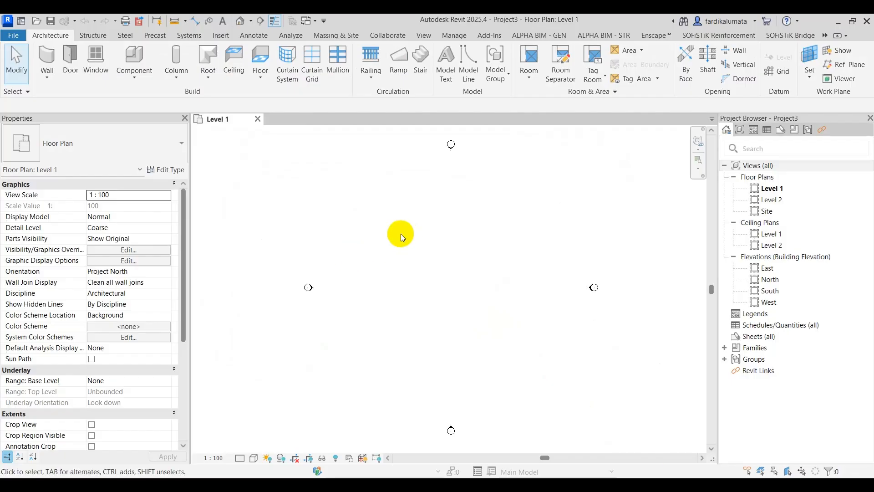
Switch to Revit and create a structural plan view for Level 1
click(427, 35)
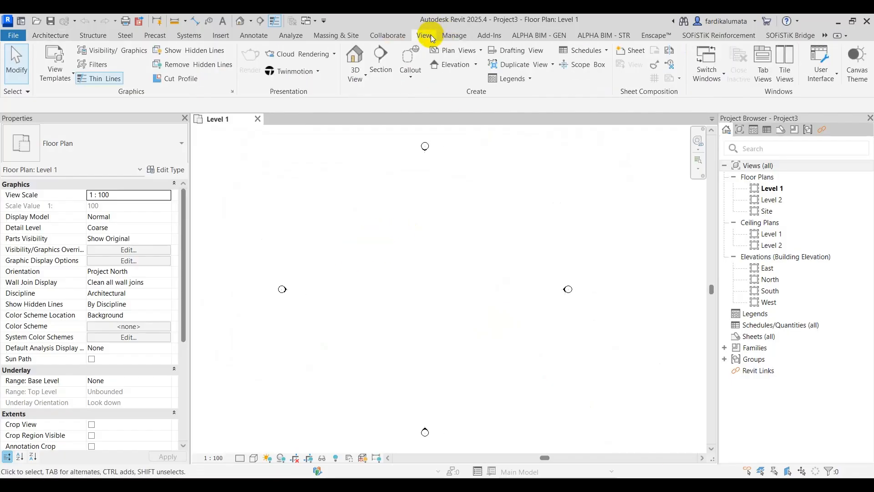
click(458, 51)
click(476, 114)
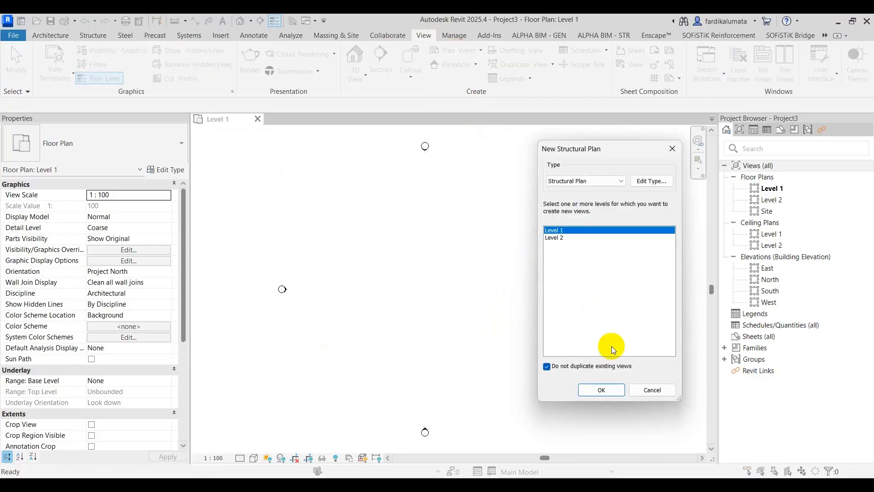
click(609, 388)
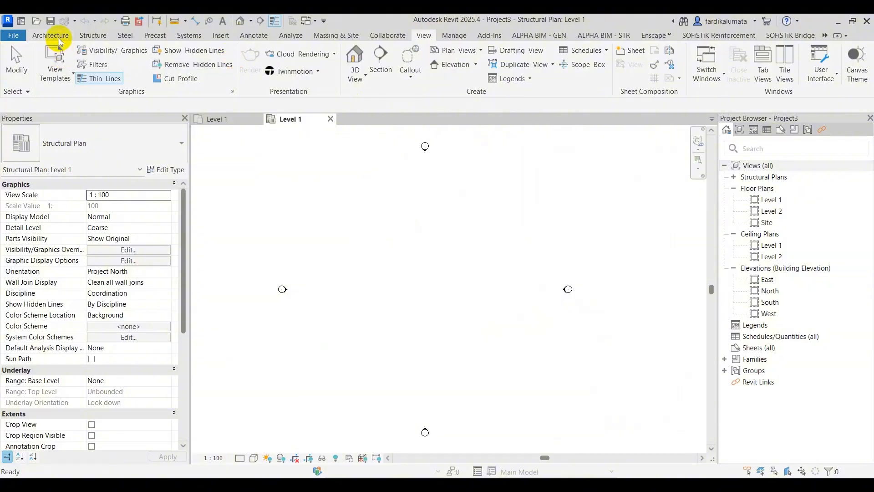
Start linking a CAD file and choose GEDUNG 6 LANTAI - L Redesign - Lanjutan.dxf from D:\PROJECT 2026\Testing Etabs
click(223, 37)
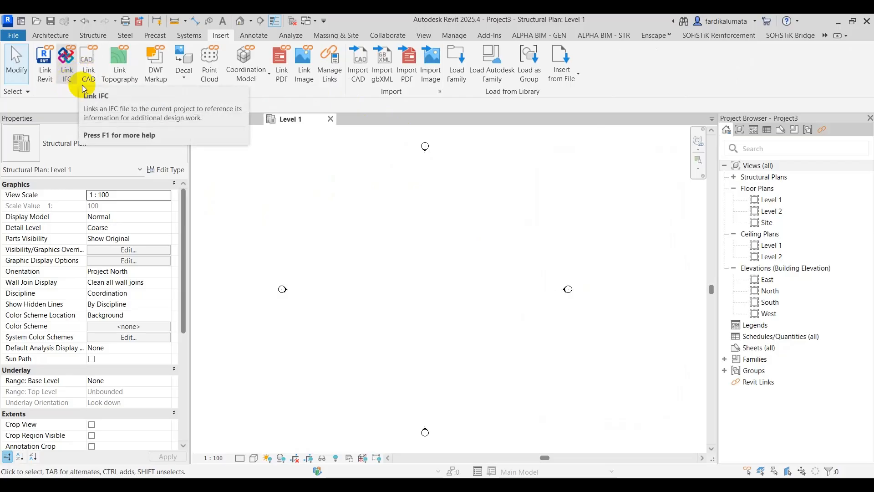
click(93, 84)
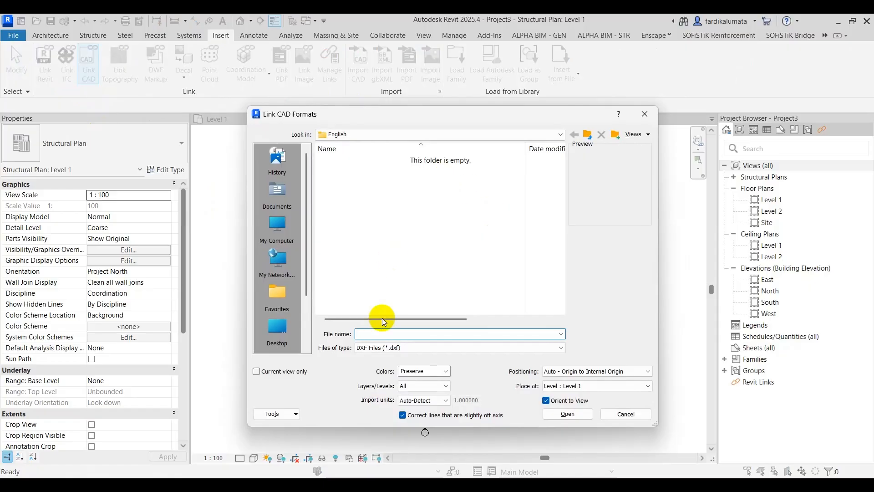
click(277, 225)
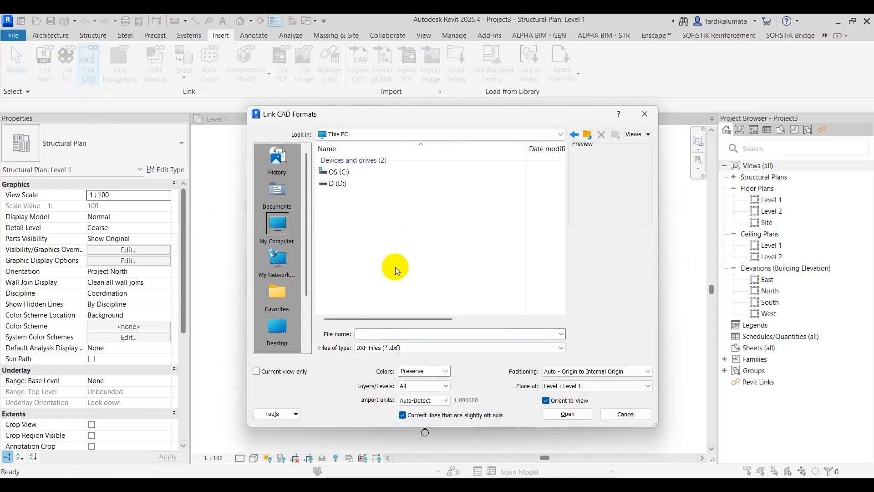
double_click(339, 183)
scroll(360, 228, down, 9)
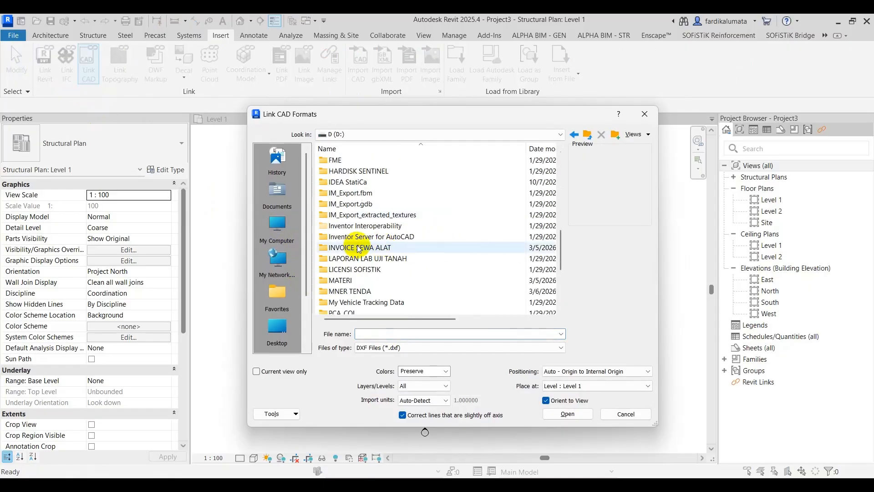
scroll(364, 273, down, 1)
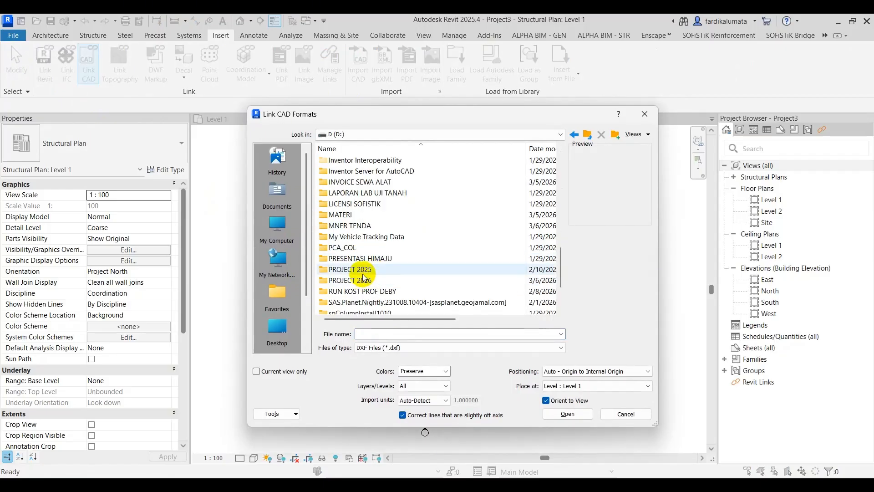
click(360, 280)
double_click(359, 280)
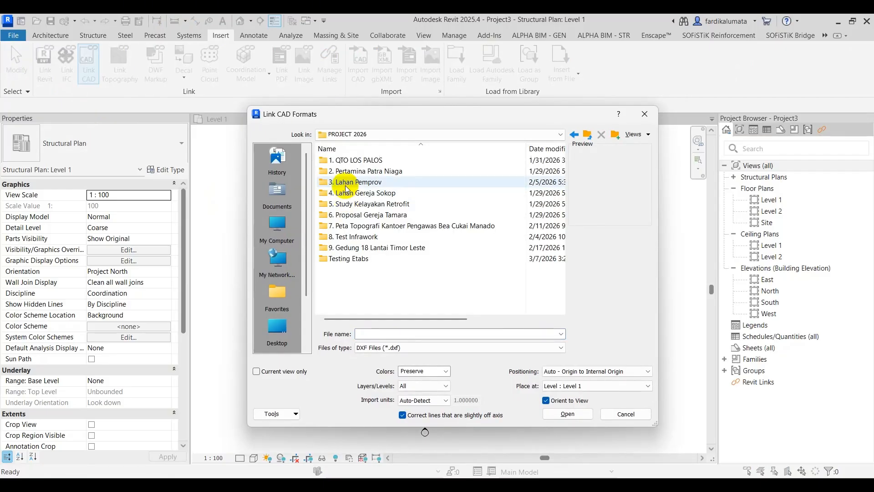
double_click(343, 260)
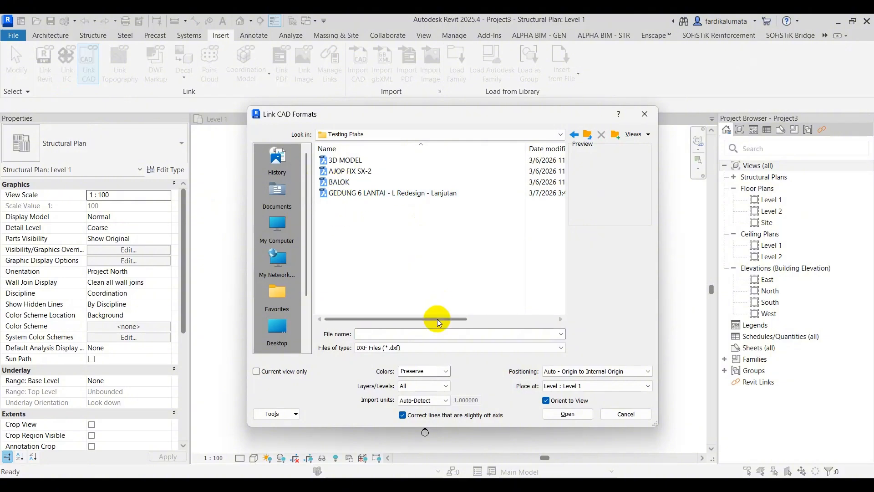
mouse_move(439, 318)
mouse_down()
mouse_move(540, 314)
mouse_move(452, 317)
mouse_up()
click(400, 192)
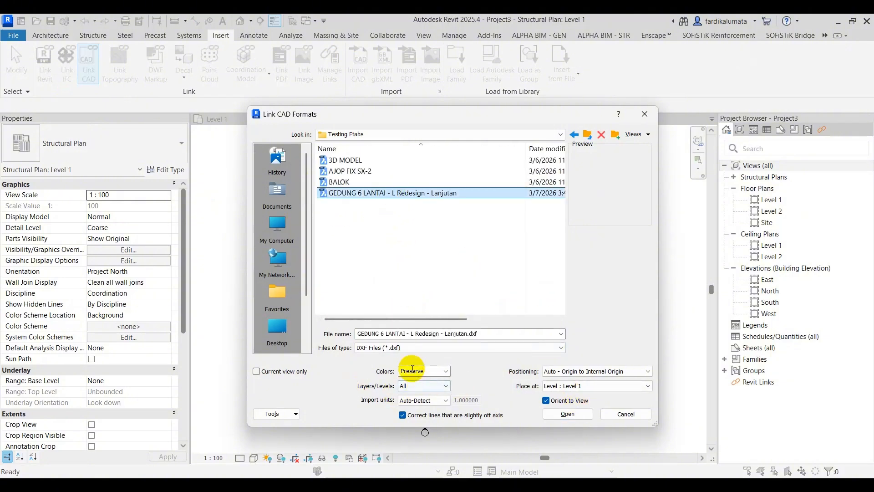
Link the DXF at Level 1 with Auto - Center to Center positioning and preserved colors
click(615, 372)
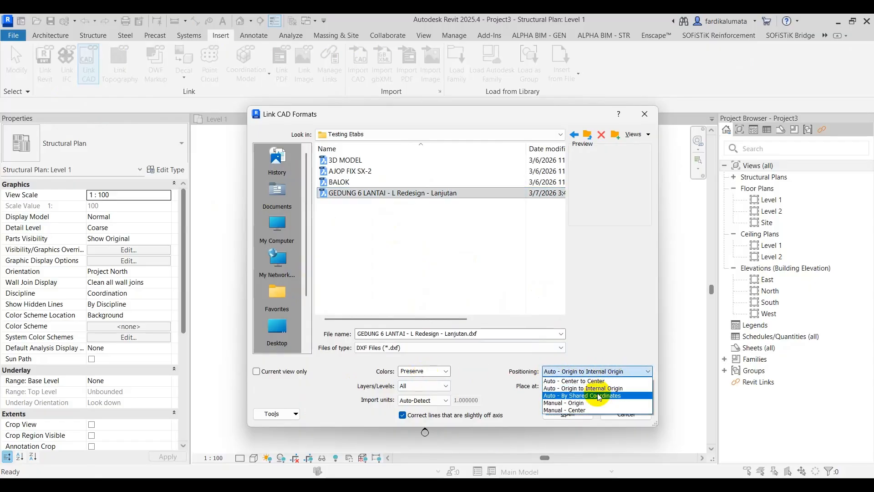
click(603, 383)
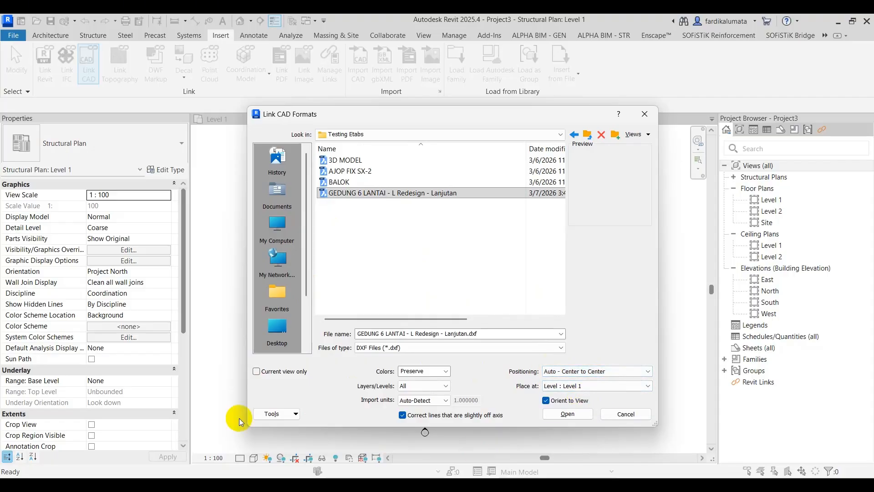
click(572, 414)
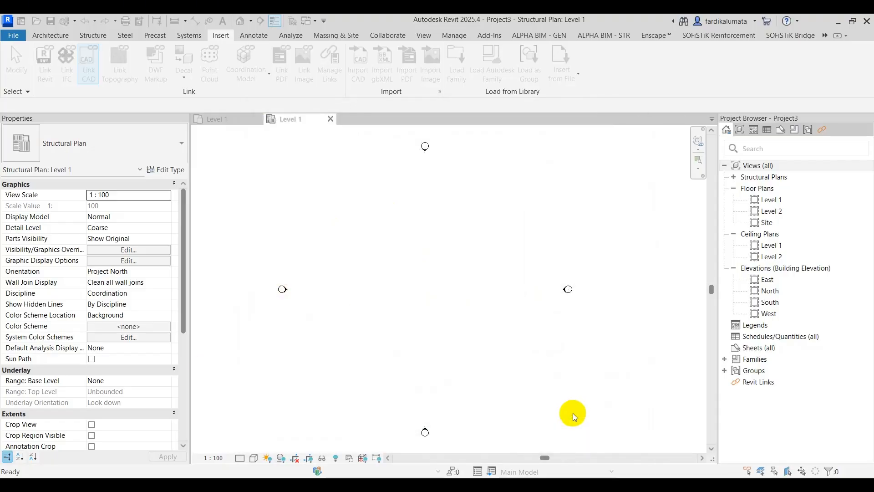
scroll(403, 255, down, 5)
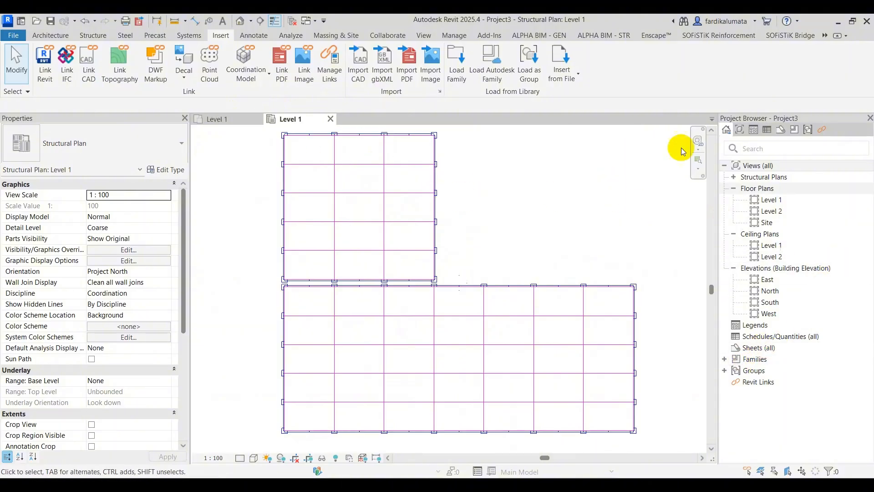
Open the default 3D view, set its visual style to Shaded and inspect the linked building
click(241, 23)
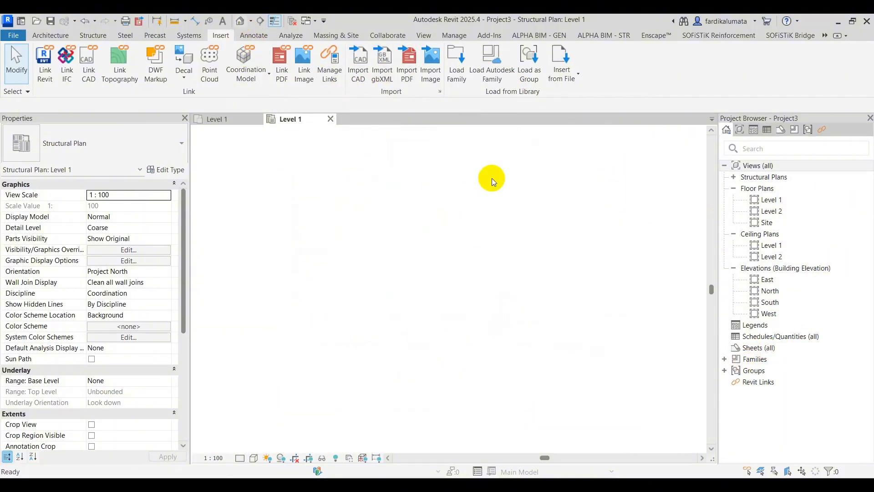
shift+middle_drag(603, 337, 530, 384)
click(254, 458)
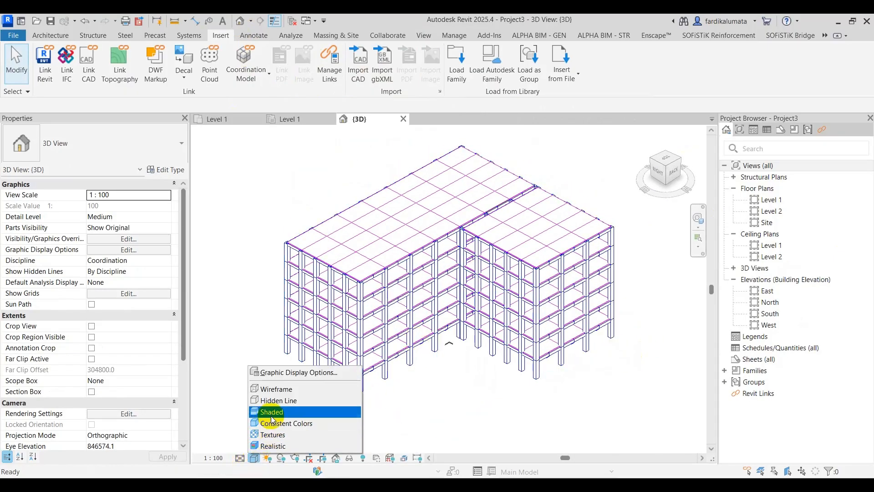
click(273, 411)
scroll(483, 217, up, 5)
scroll(484, 217, up, 3)
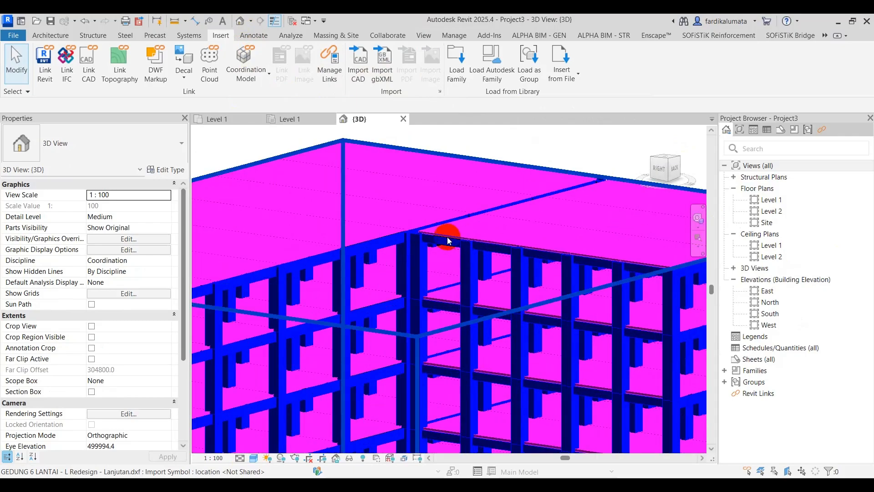
scroll(447, 237, down, 4)
mouse_move(468, 238)
shift+middle_down()
mouse_move(445, 279)
mouse_move(465, 222)
shift+middle_up()
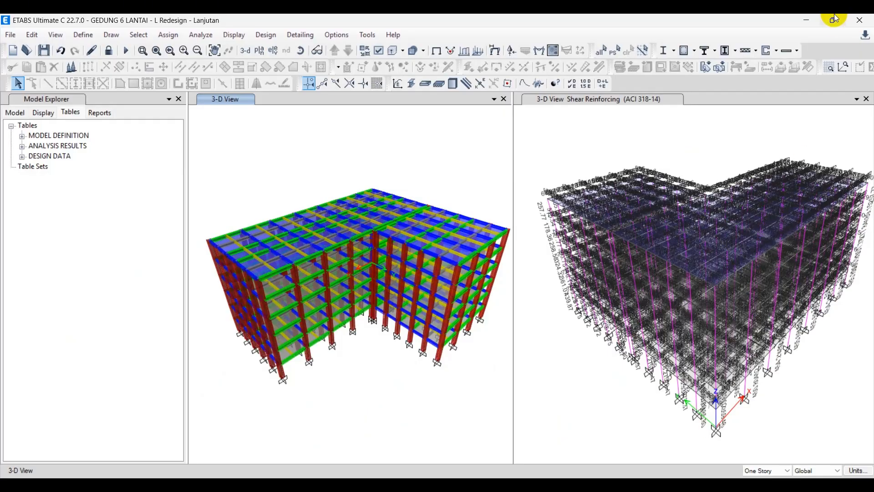
Arrange ETABS and Revit side by side and hide Revit's Project Browser and Properties palettes to enlarge the 3D view
mouse_move(836, 18)
click(790, 52)
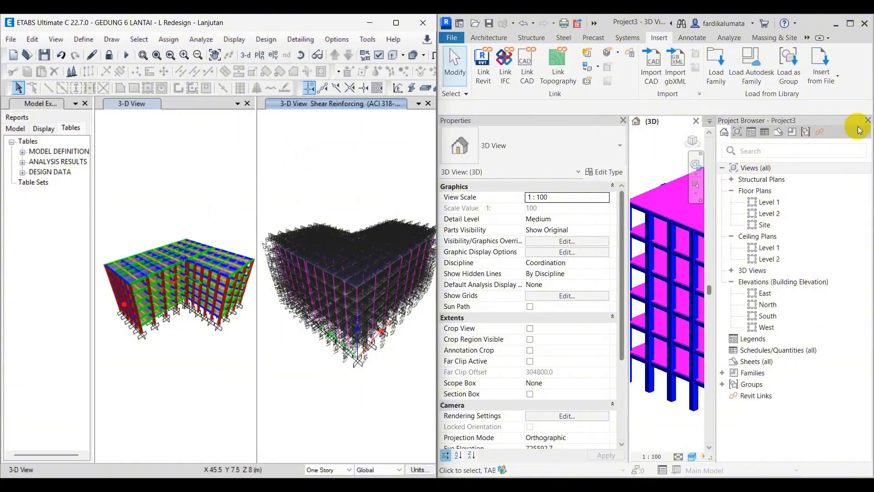
click(867, 121)
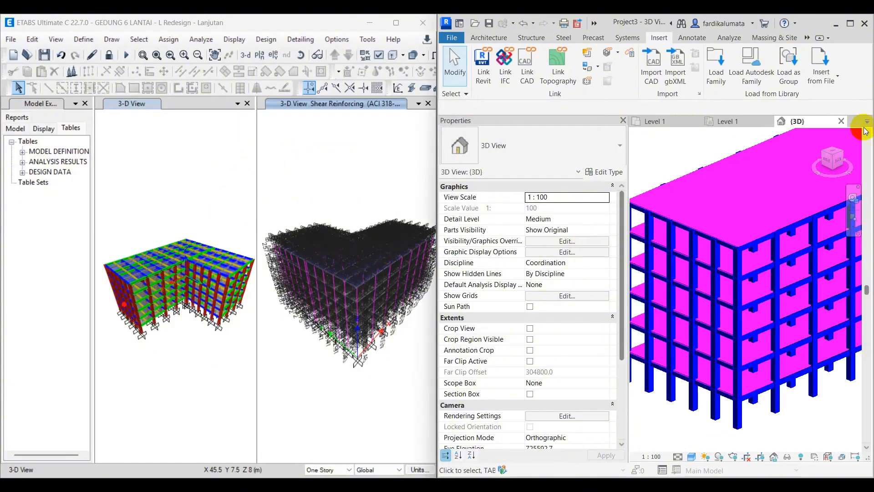
click(622, 121)
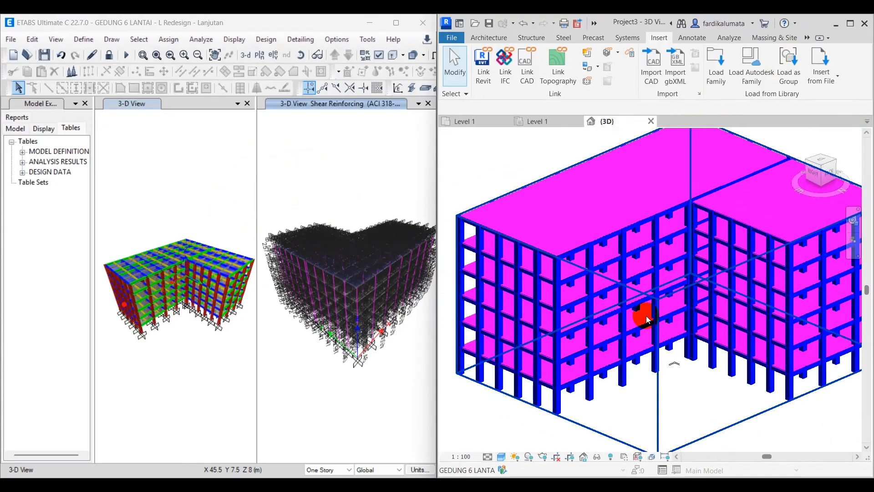
Orbit the ETABS and Revit 3D views to similar angles and compare the columns, beams and slabs of the two building models
scroll(648, 320, down, 4)
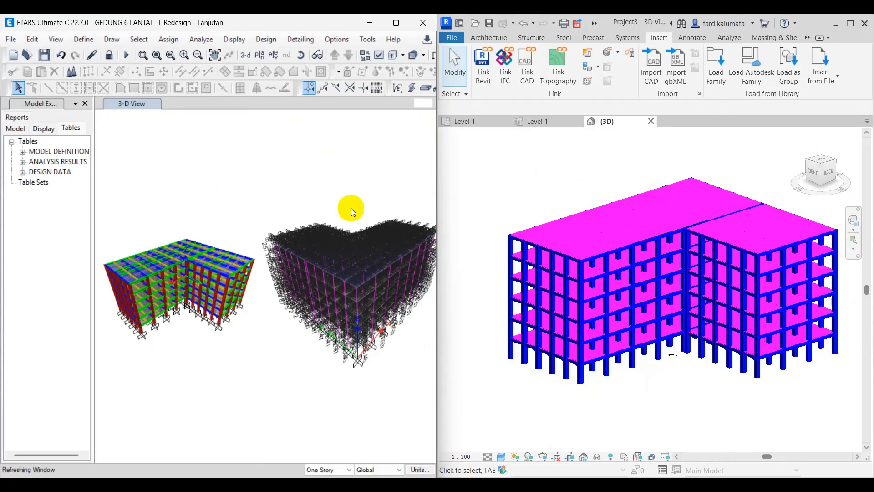
mouse_move(312, 347)
middle_down()
mouse_move(301, 373)
mouse_move(304, 346)
middle_up()
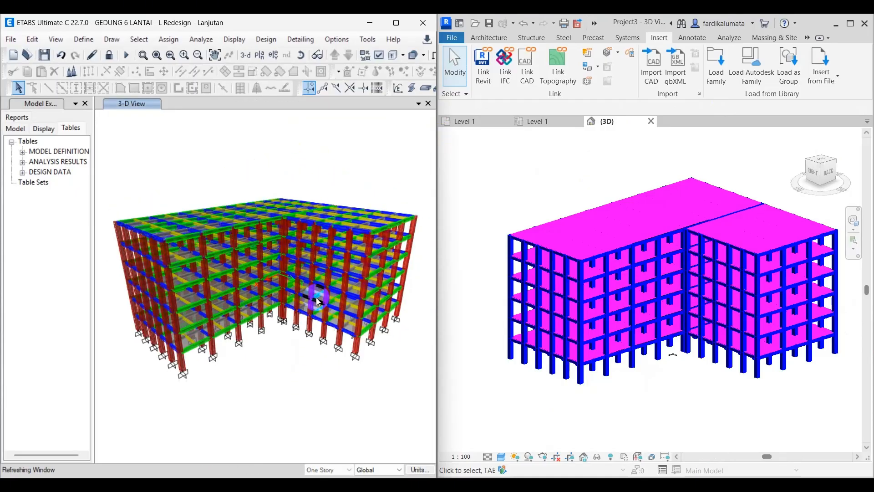
shift+middle_drag(556, 180, 588, 208)
shift+middle_drag(285, 191, 283, 200)
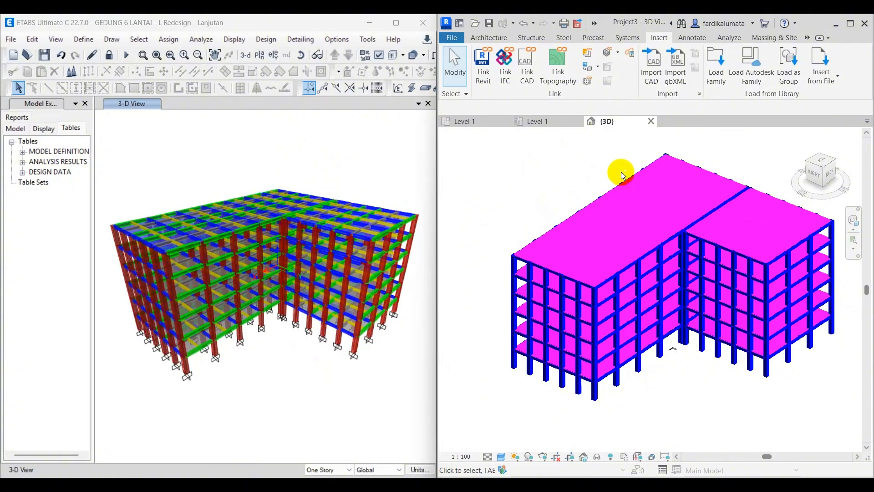
shift+middle_drag(686, 201, 662, 196)
scroll(656, 342, up, 5)
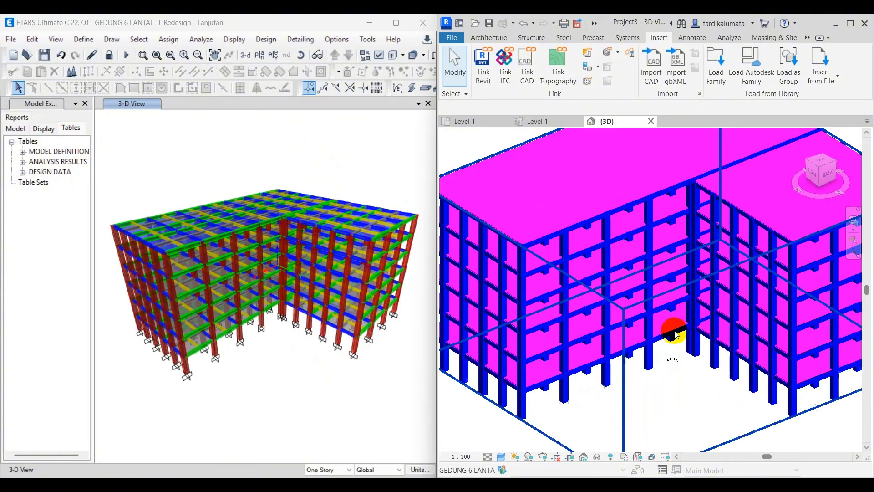
scroll(642, 359, down, 5)
shift+middle_drag(653, 361, 777, 327)
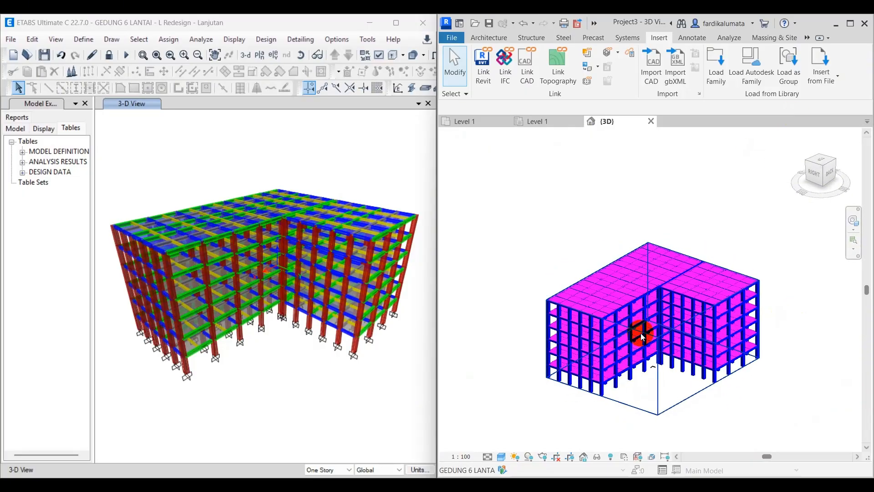
shift+middle_drag(642, 337, 629, 275)
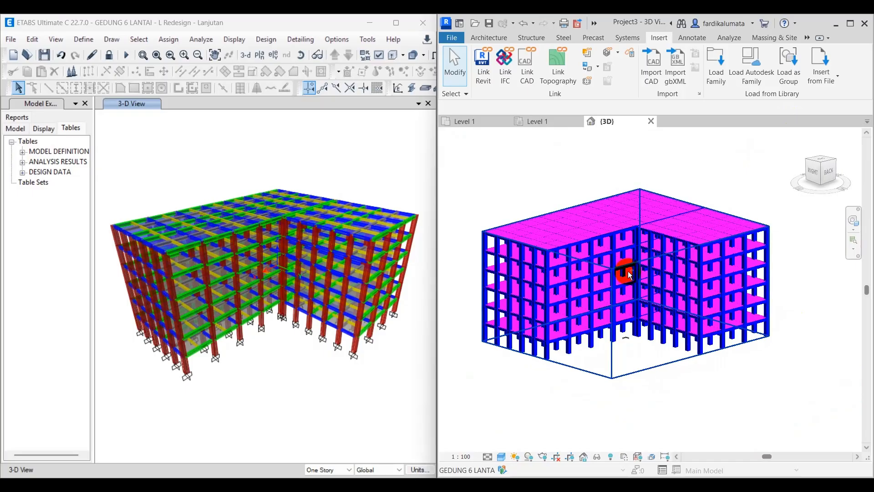
shift+middle_drag(625, 338, 581, 229)
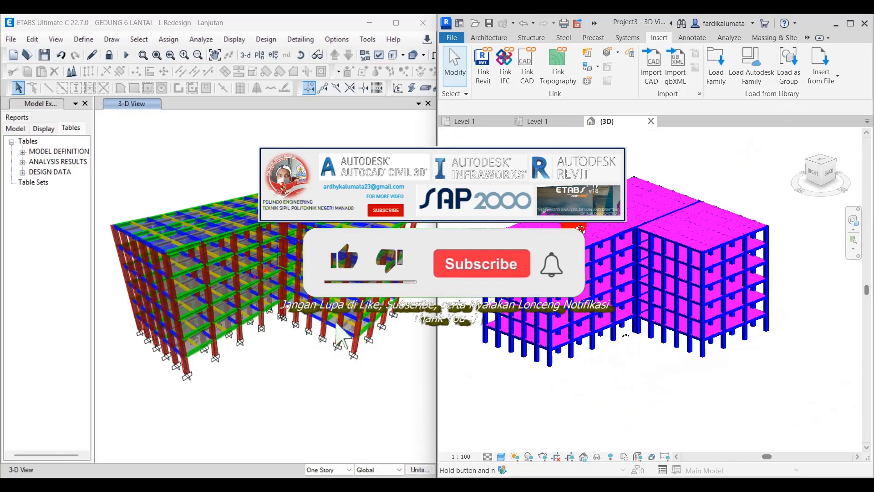